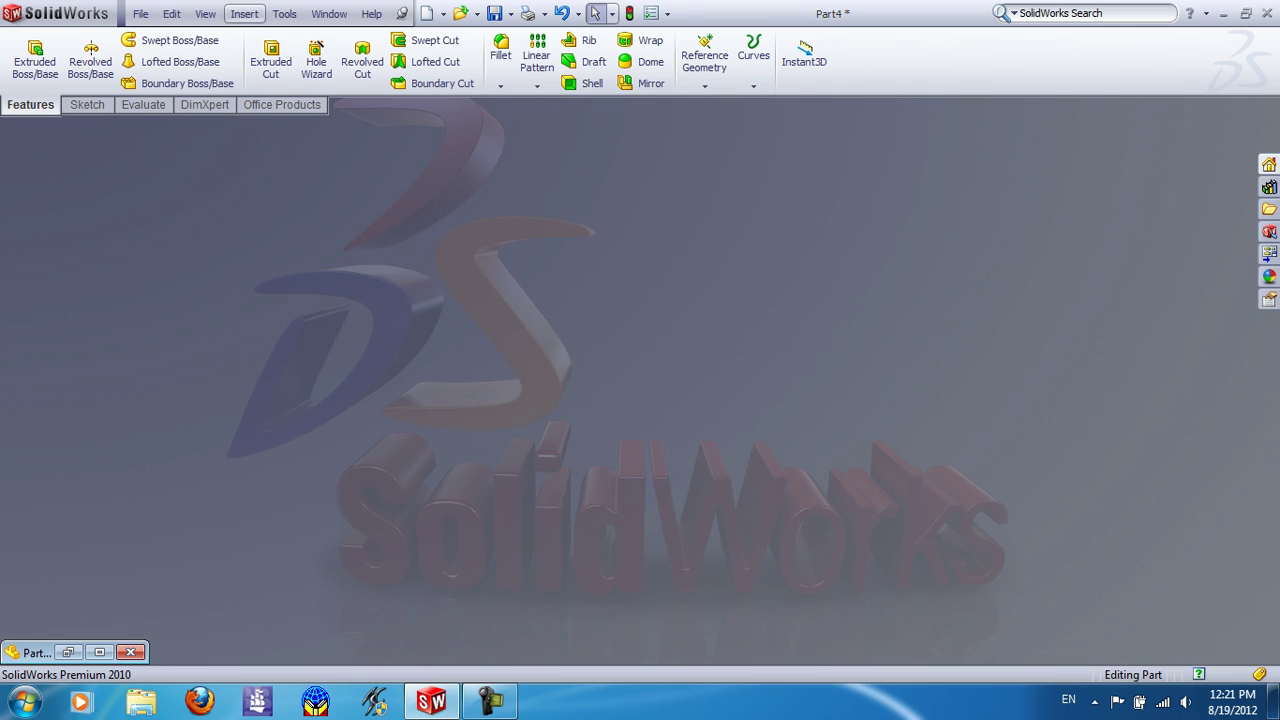
Step: Minimize the Part4 window holding the finished seat part
{"action": "left_click", "coordinate": [443, 13]}
Step: Create new part Part5 and start Sketch1 on its Top Plane
{"action": "left_click", "coordinate": [450, 31]}
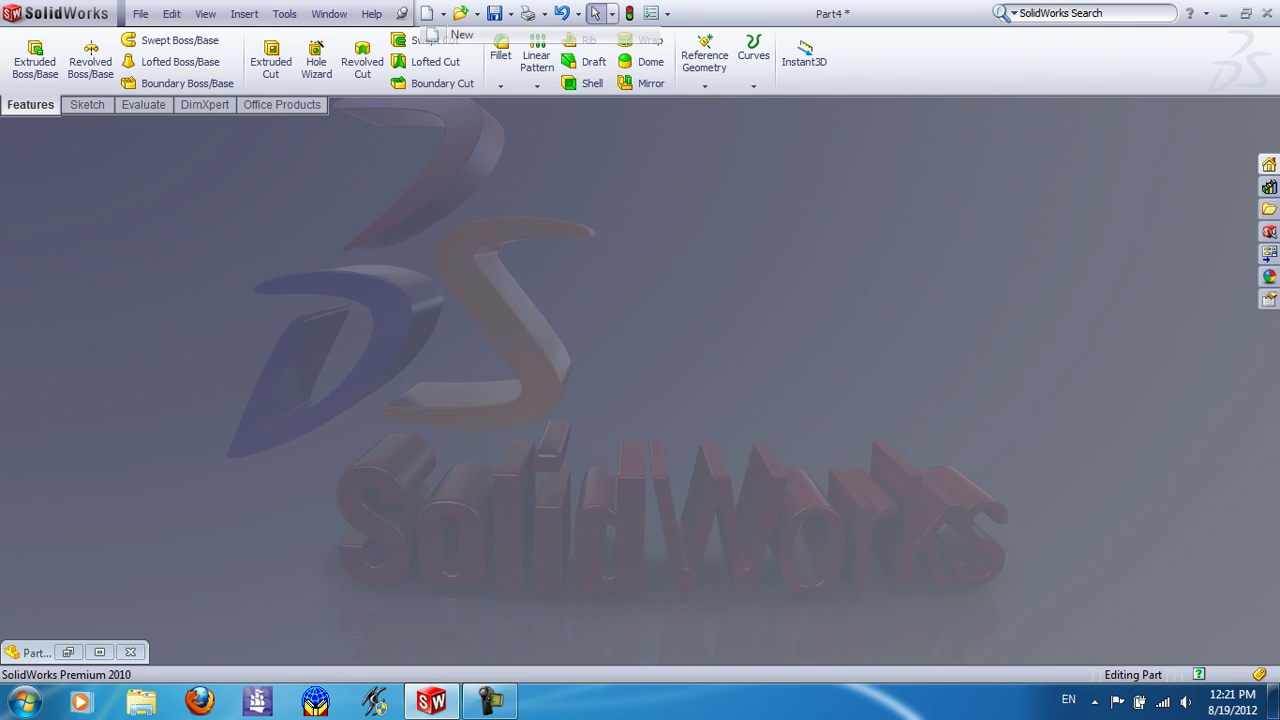
{"action": "left_click", "coordinate": [659, 609]}
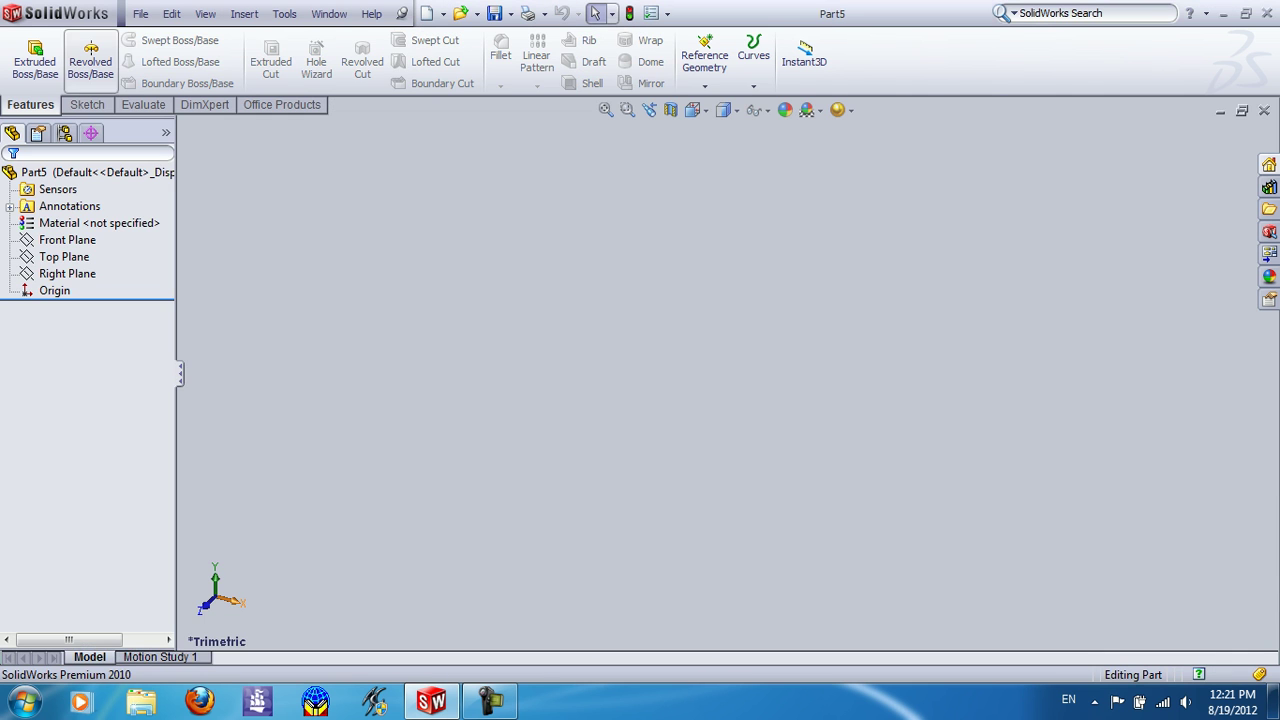
{"action": "left_click", "coordinate": [87, 104]}
{"action": "left_click", "coordinate": [27, 55]}
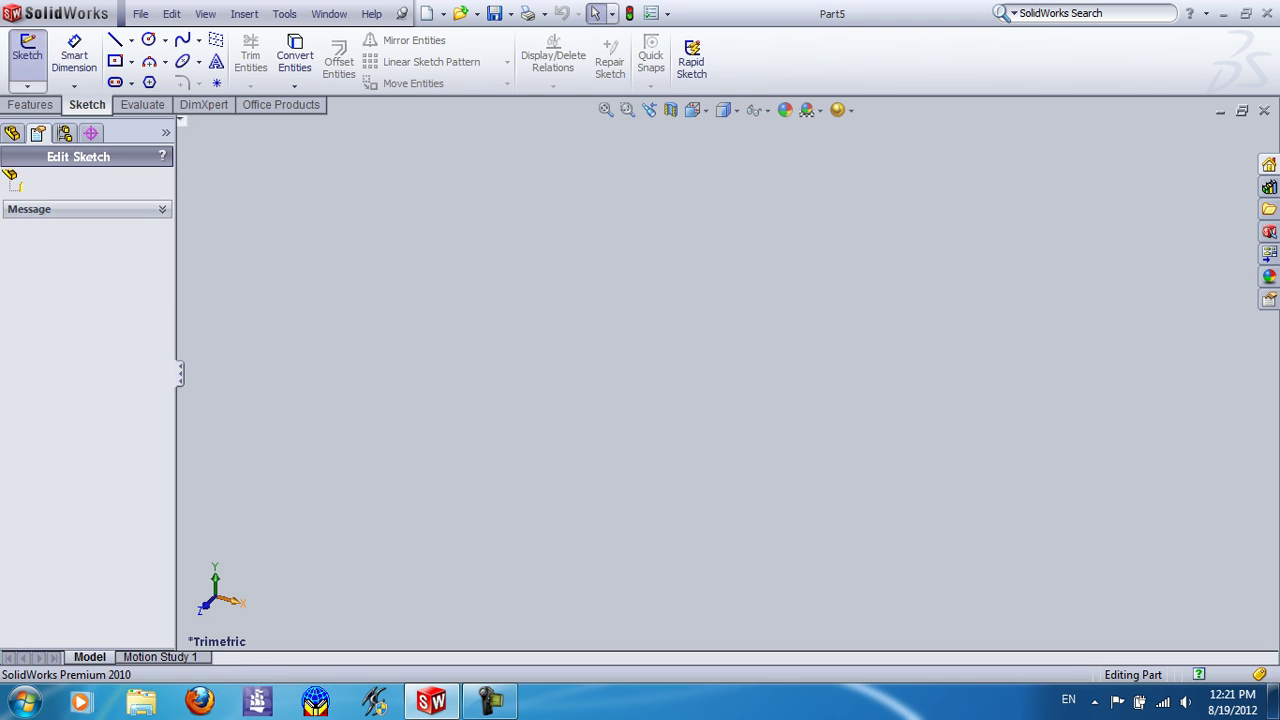
{"action": "left_click", "coordinate": [250, 205]}
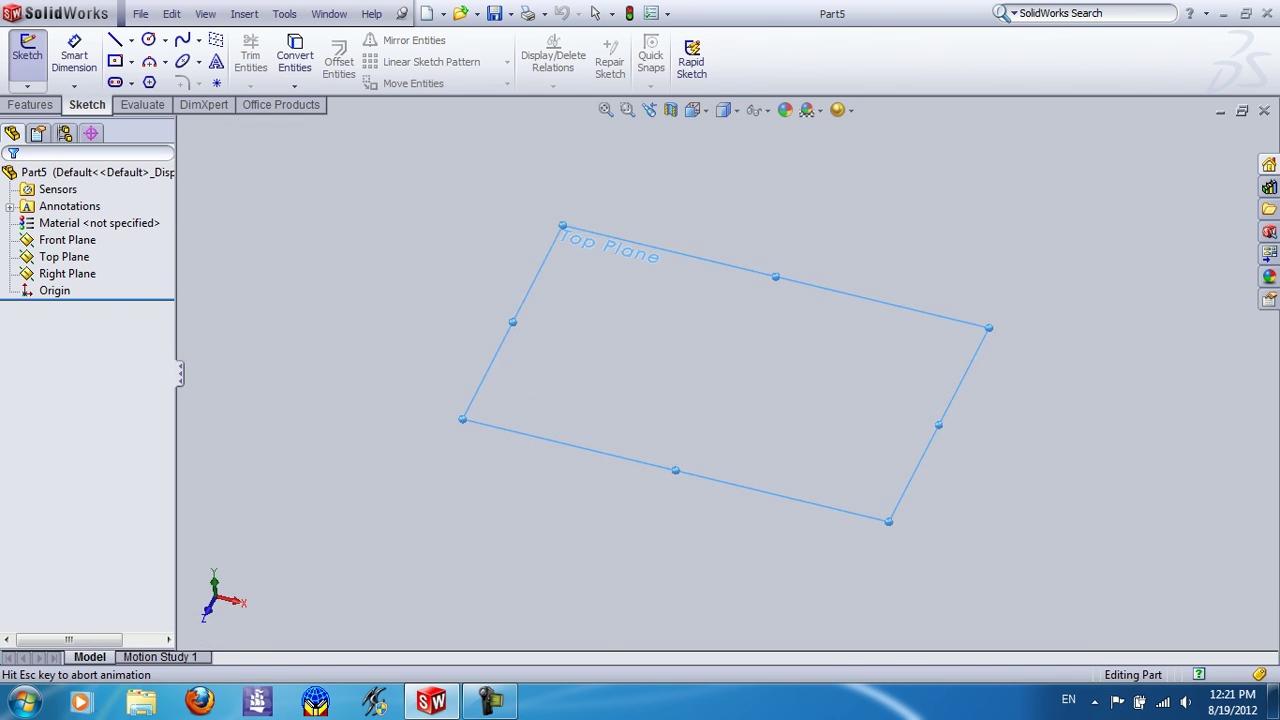
{"action": "left_click", "coordinate": [131, 40]}
Step: Draw a vertical centerline up through the origin
{"action": "left_click", "coordinate": [160, 79]}
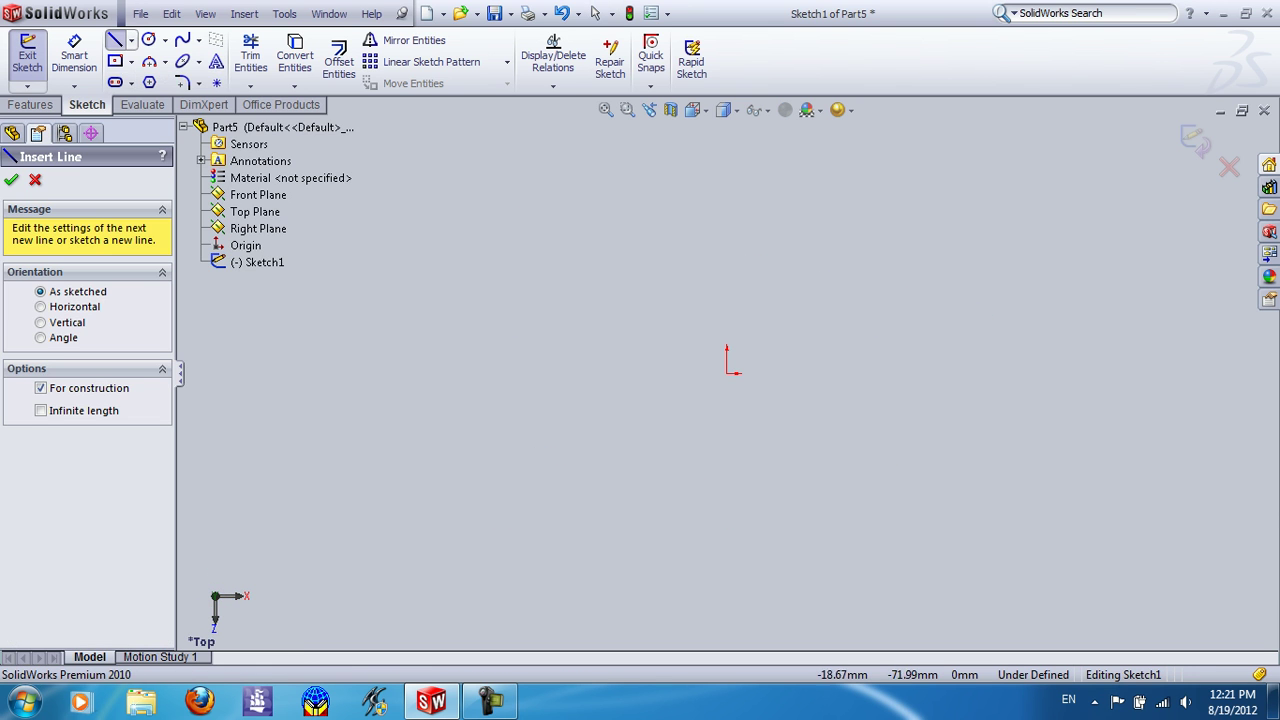
{"action": "left_click", "coordinate": [727, 557]}
{"action": "left_click", "coordinate": [727, 169]}
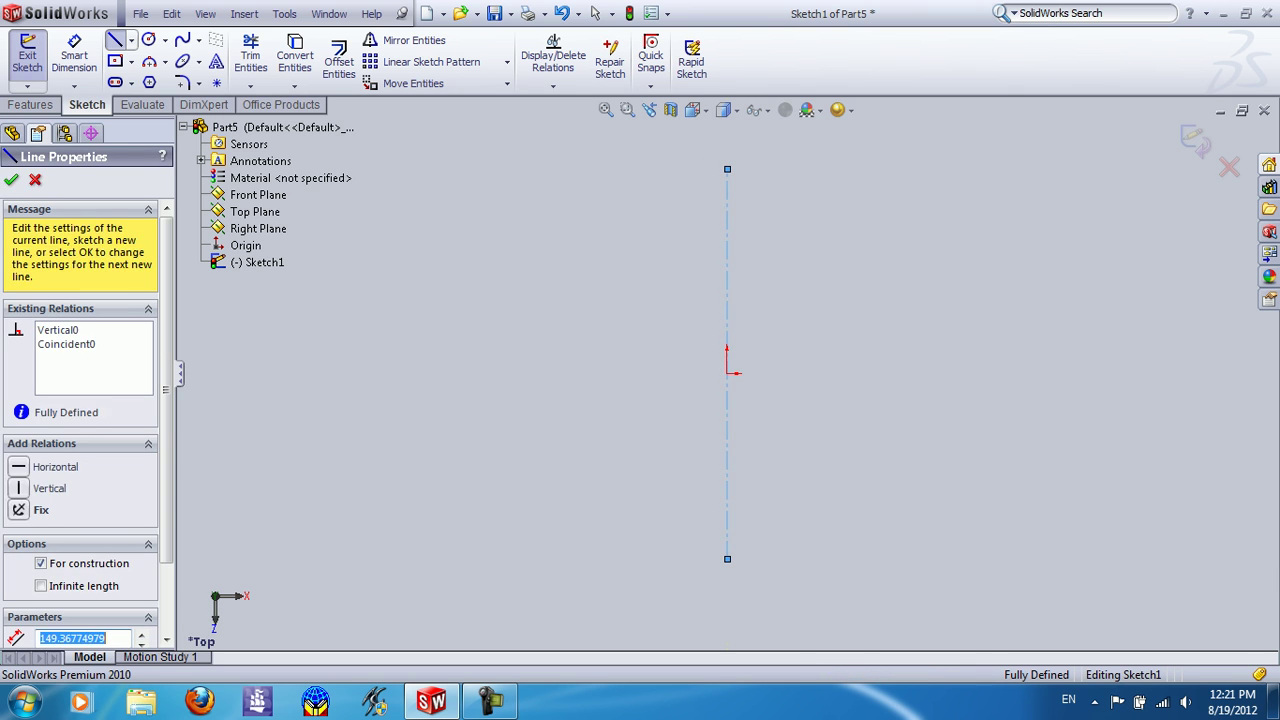
{"action": "key", "text": "Escape"}
Step: Draw the lower horizontal centerline starting on the vertical centerline
{"action": "left_click", "coordinate": [131, 40]}
{"action": "left_click", "coordinate": [160, 79]}
{"action": "left_click", "coordinate": [131, 40]}
{"action": "left_click", "coordinate": [160, 79]}
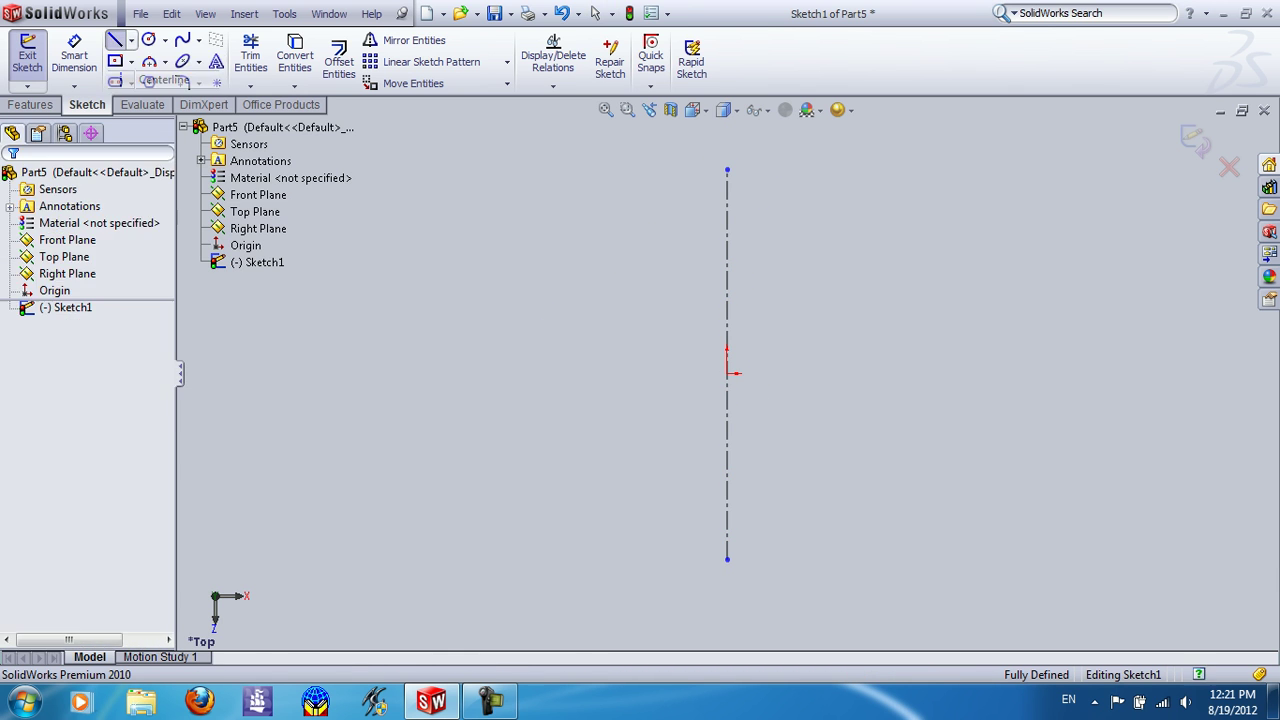
{"action": "left_click", "coordinate": [727, 486]}
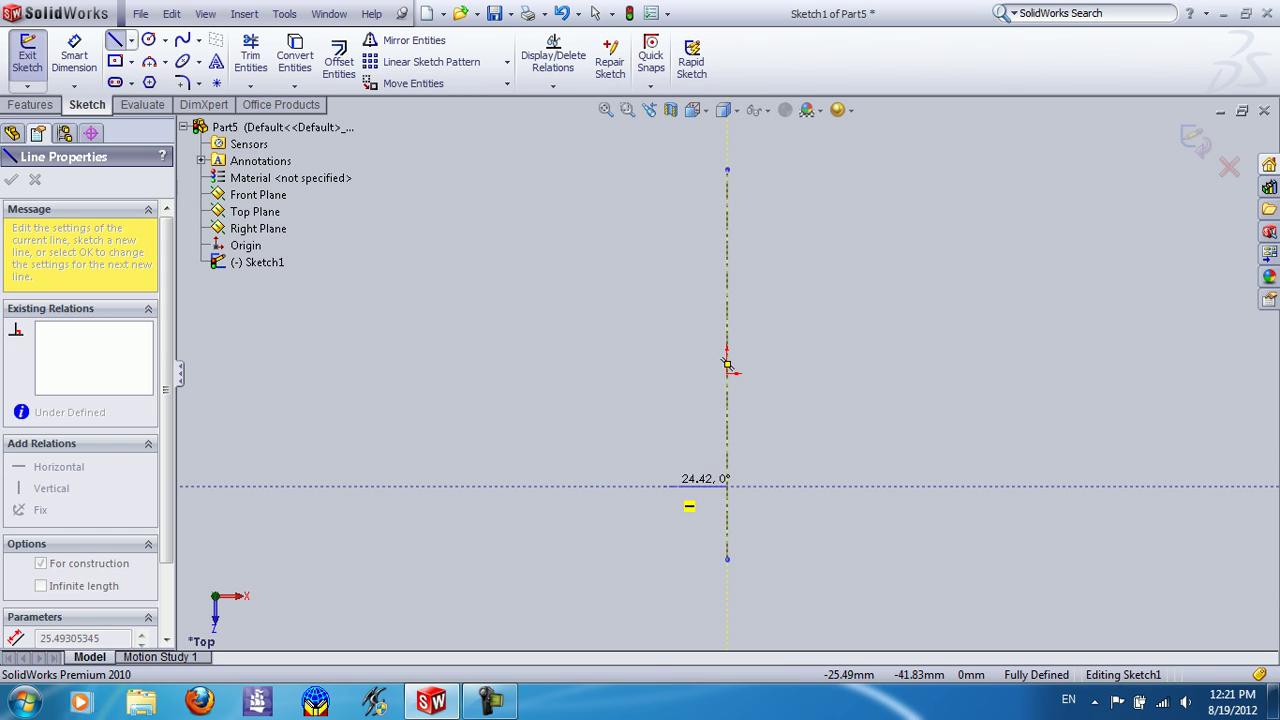
{"action": "key", "text": "Escape"}
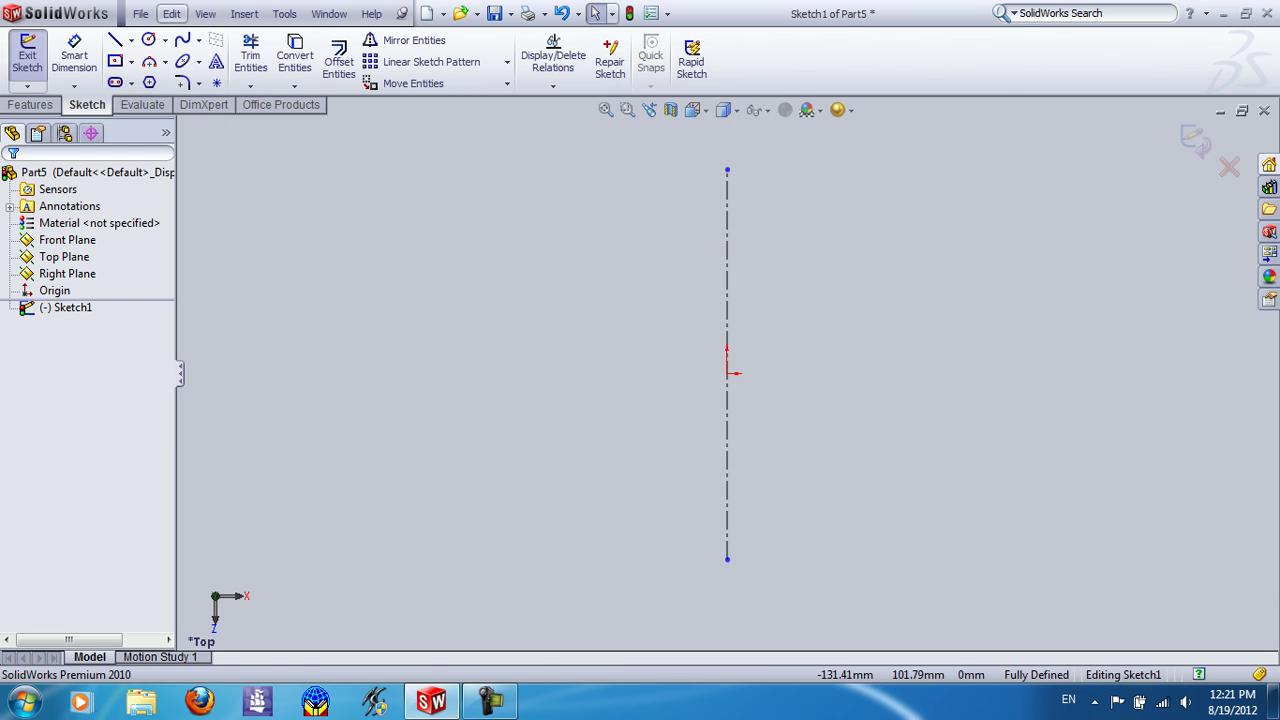
{"action": "left_click", "coordinate": [131, 40]}
{"action": "left_click", "coordinate": [121, 79]}
{"action": "left_click", "coordinate": [727, 490]}
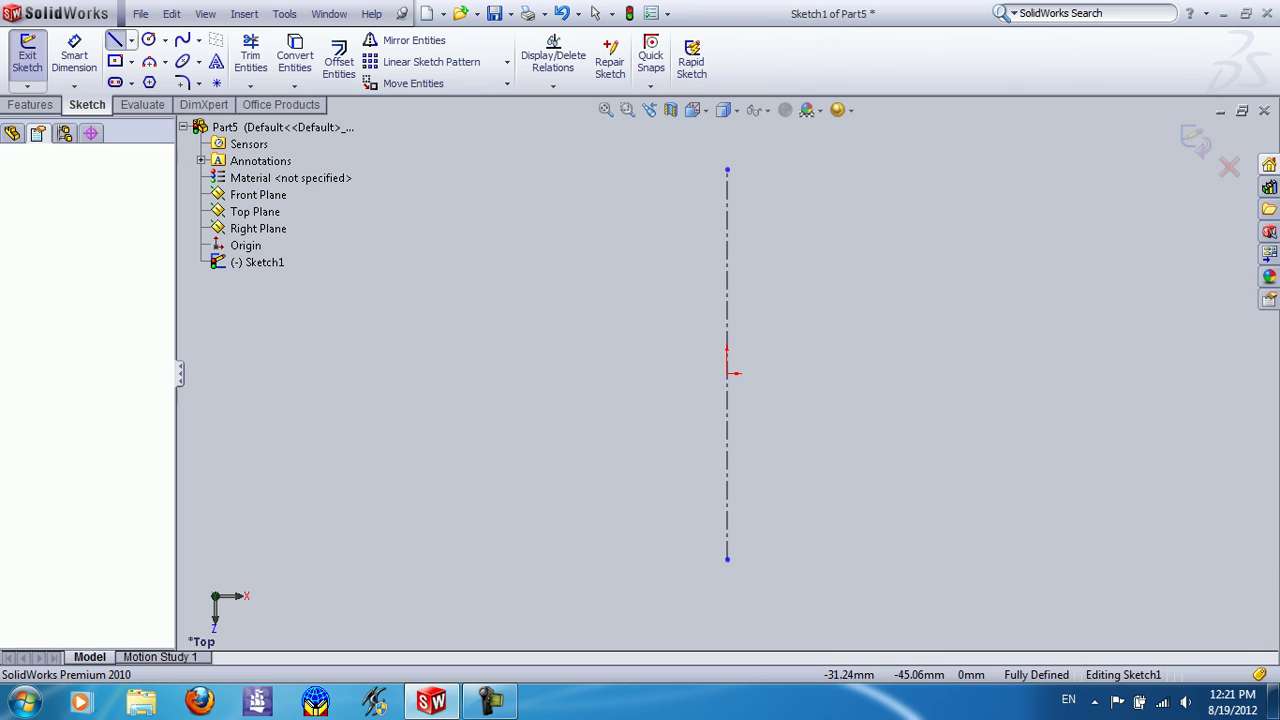
{"action": "left_click", "coordinate": [805, 490]}
{"action": "key", "text": "Escape"}
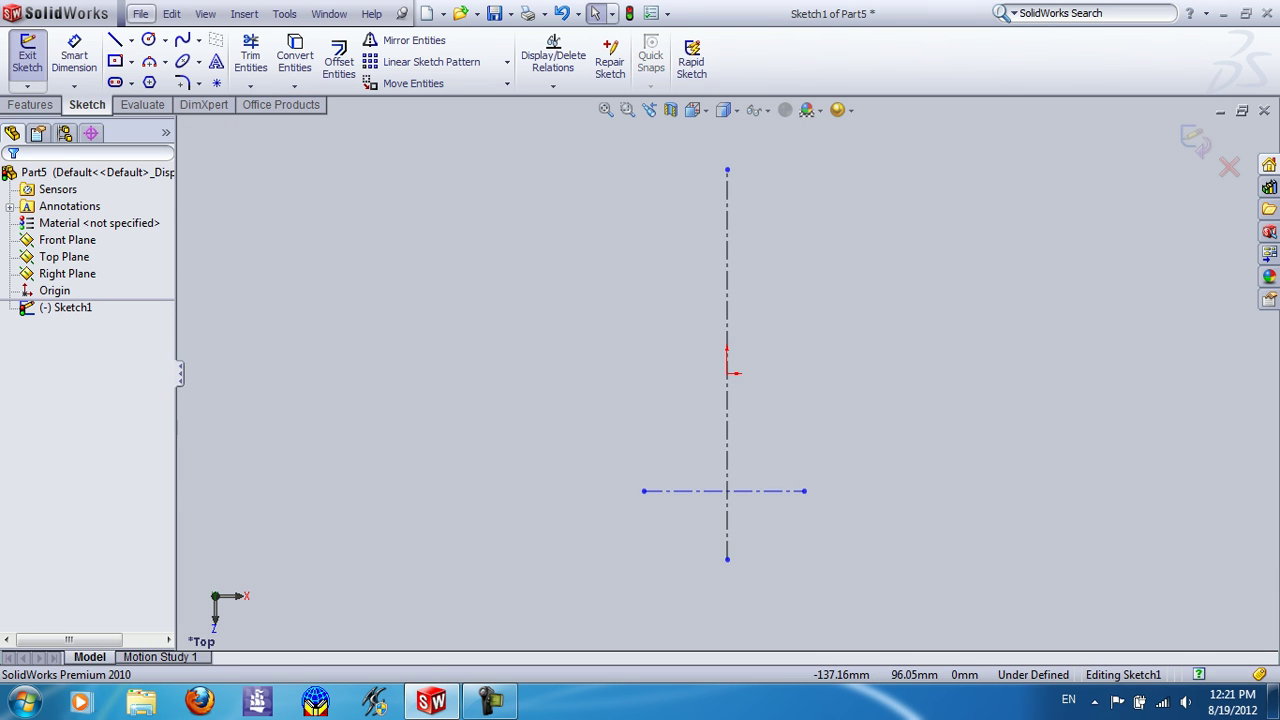
Step: Add two more horizontal centerlines, one level with the origin and one higher up
{"action": "left_click", "coordinate": [118, 80]}
{"action": "left_click", "coordinate": [635, 373]}
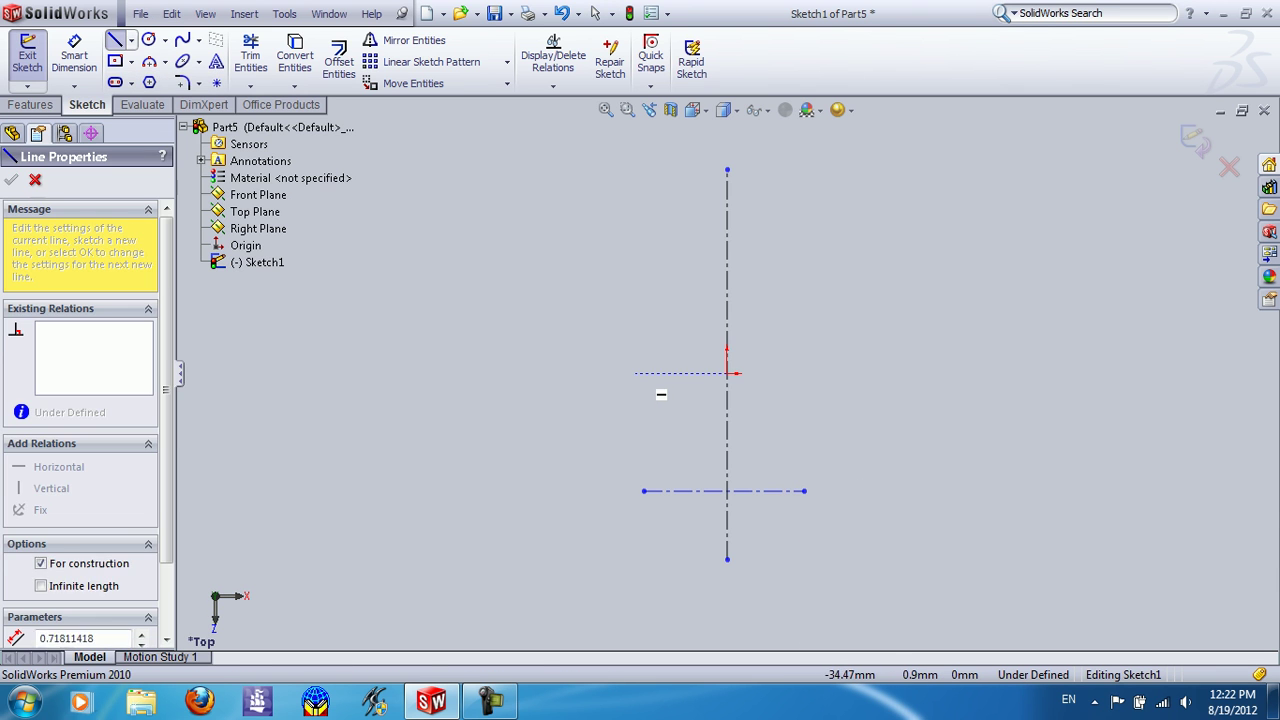
{"action": "left_click", "coordinate": [861, 373]}
{"action": "key", "text": "Escape"}
{"action": "left_click", "coordinate": [131, 40]}
{"action": "left_click", "coordinate": [118, 80]}
{"action": "left_click", "coordinate": [615, 251]}
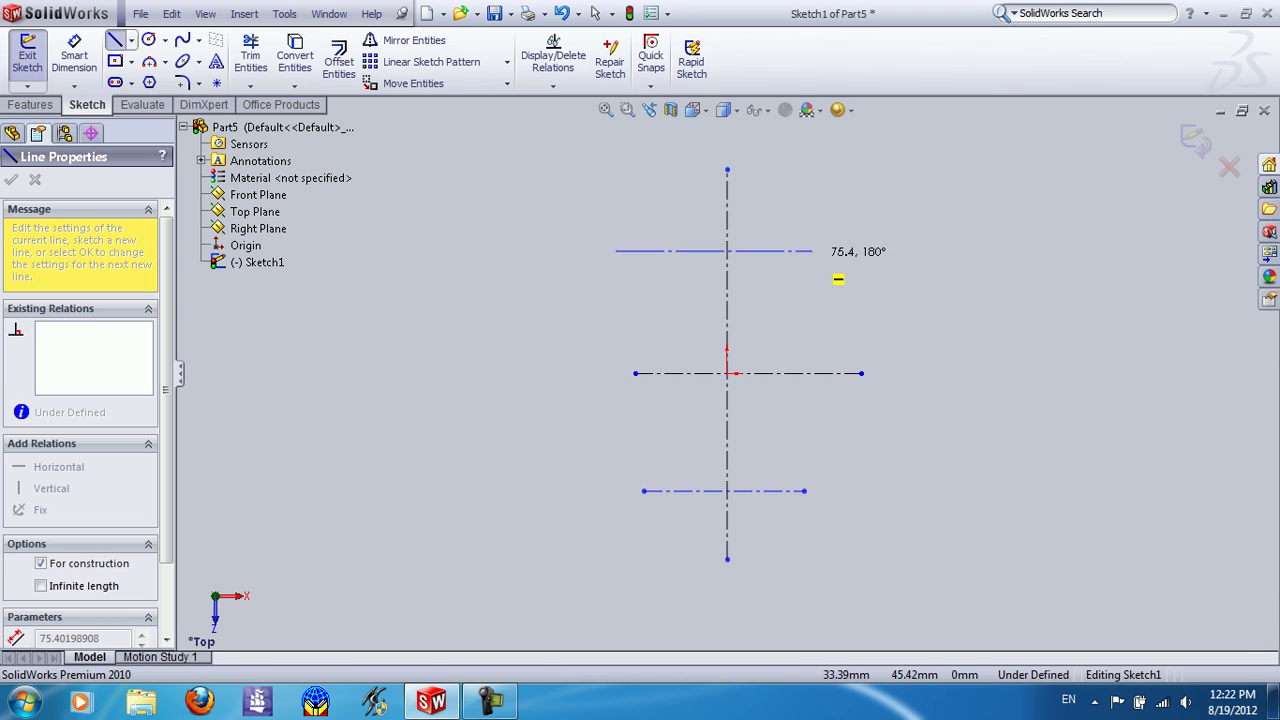
{"action": "left_click", "coordinate": [830, 251]}
{"action": "key", "text": "Escape"}
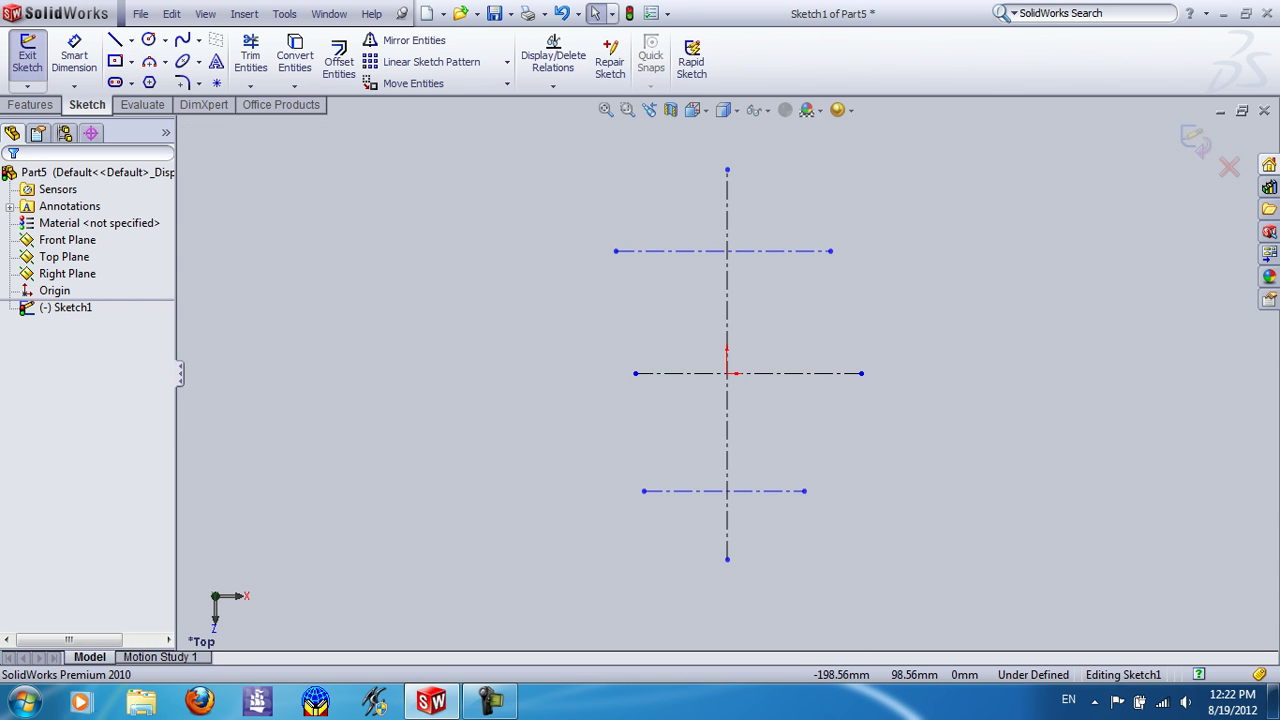
Step: Dimension the lower, middle and upper centerline half-widths to 25, 50 and 80 mm
{"action": "left_click", "coordinate": [74, 58]}
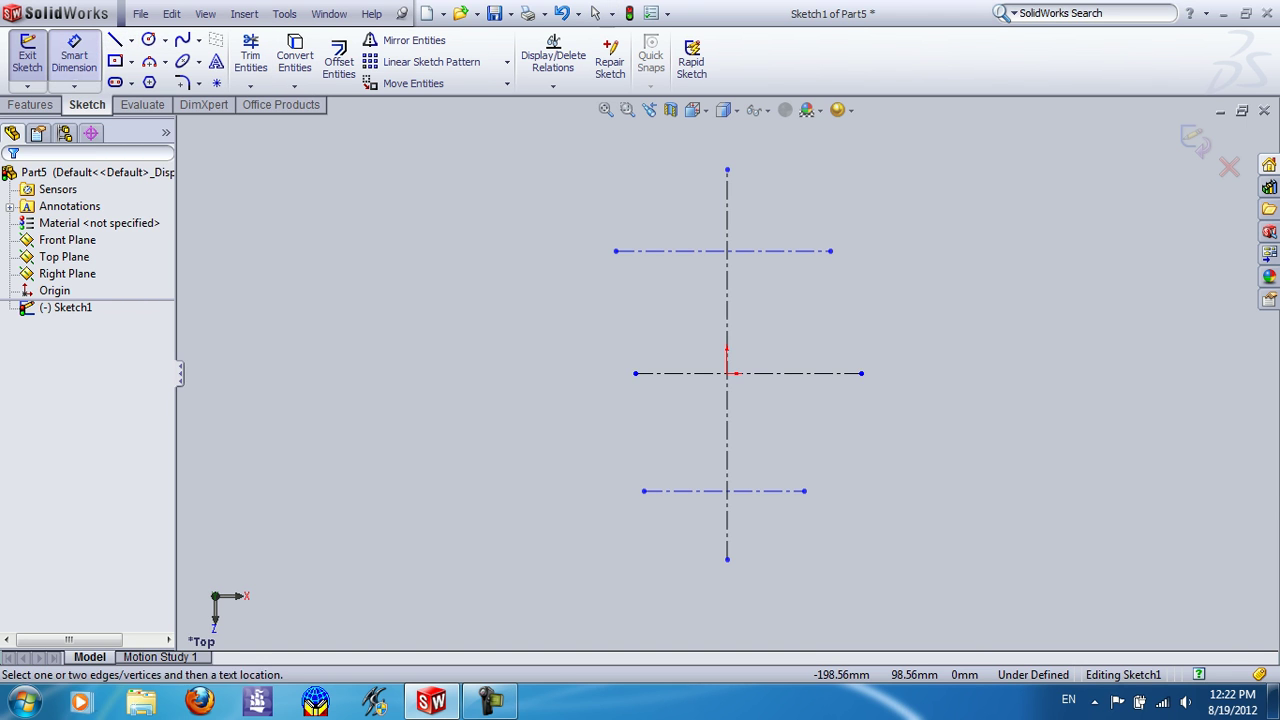
{"action": "left_click", "coordinate": [644, 491]}
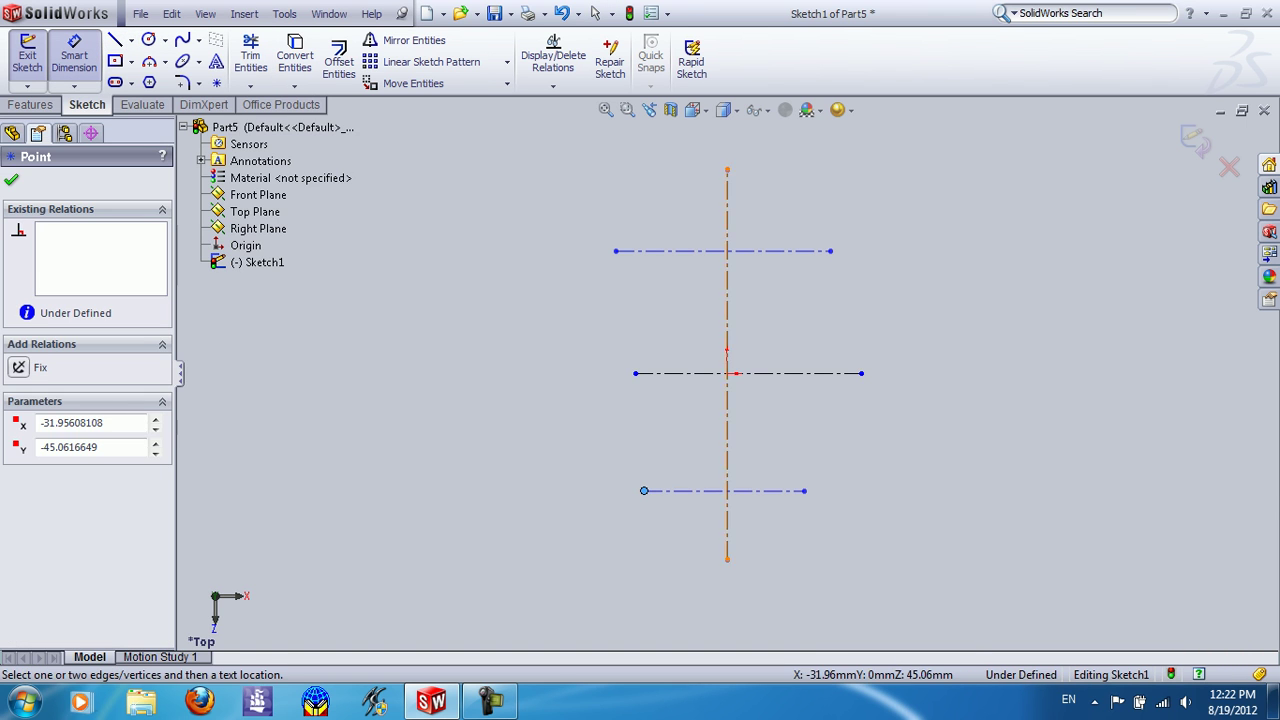
{"action": "left_click", "coordinate": [727, 520]}
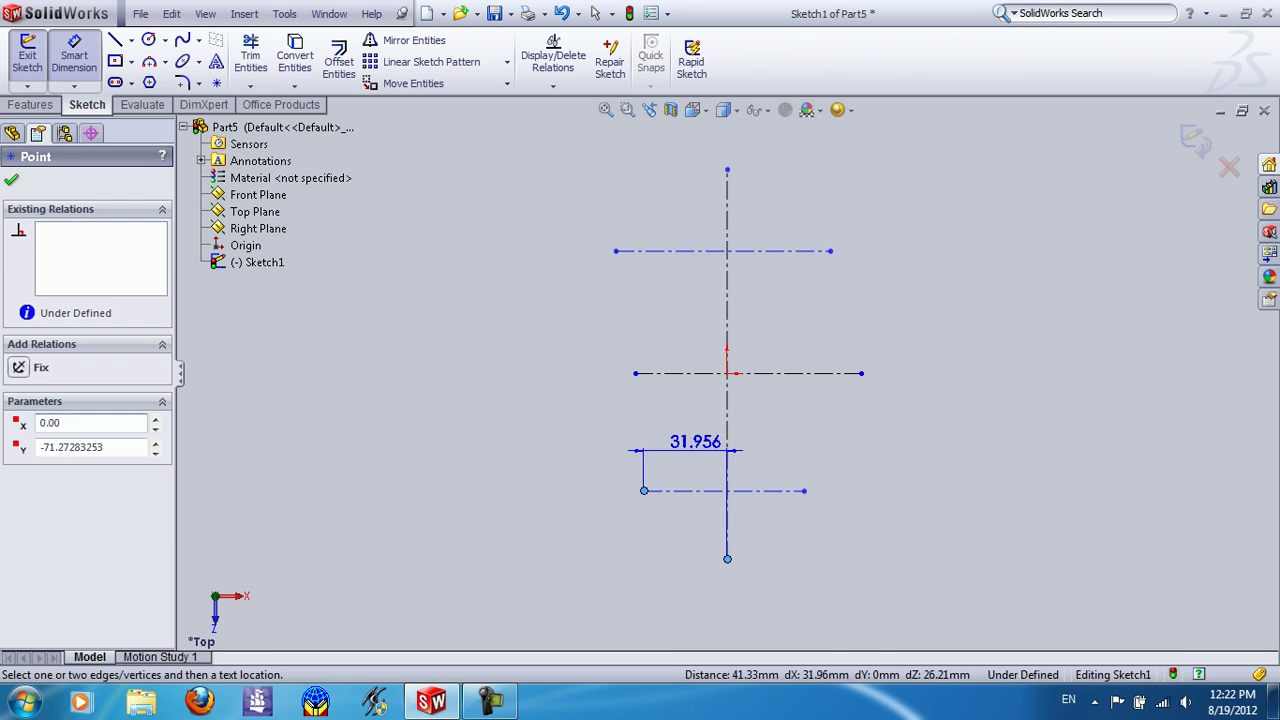
{"action": "left_click", "coordinate": [695, 441]}
{"action": "type", "text": "25"}
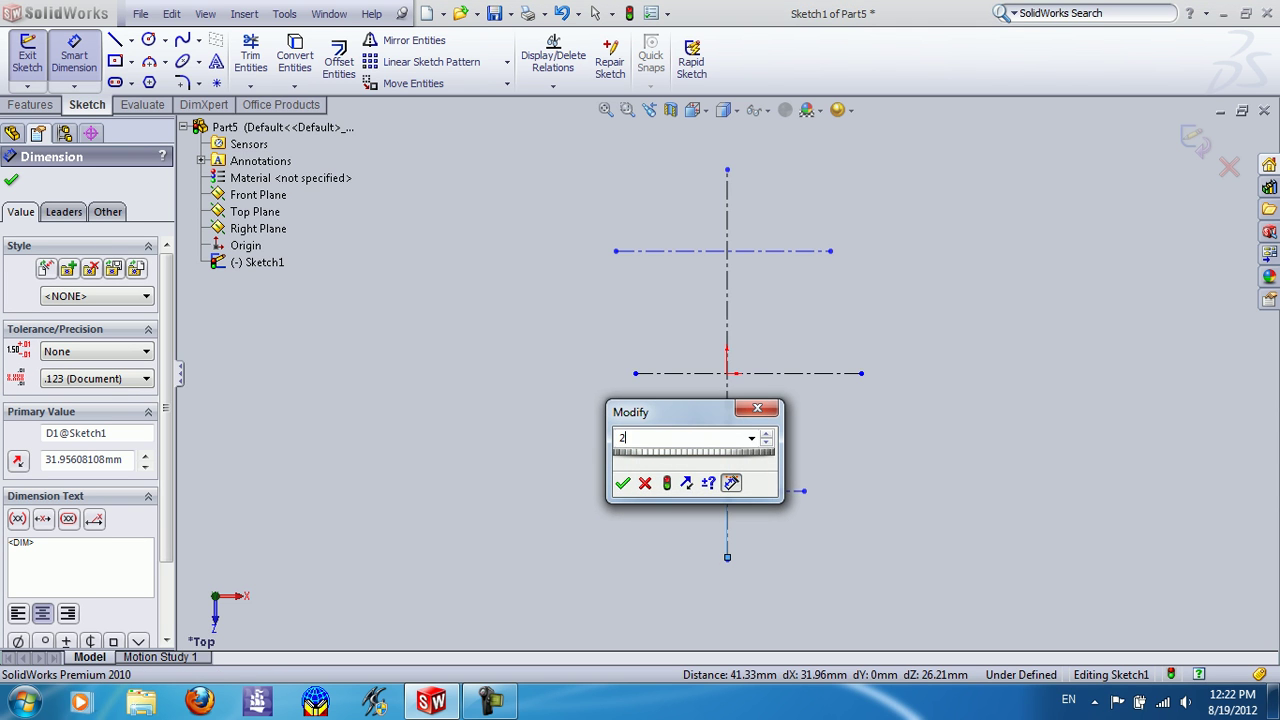
{"action": "key", "text": "Return"}
{"action": "left_click", "coordinate": [635, 373]}
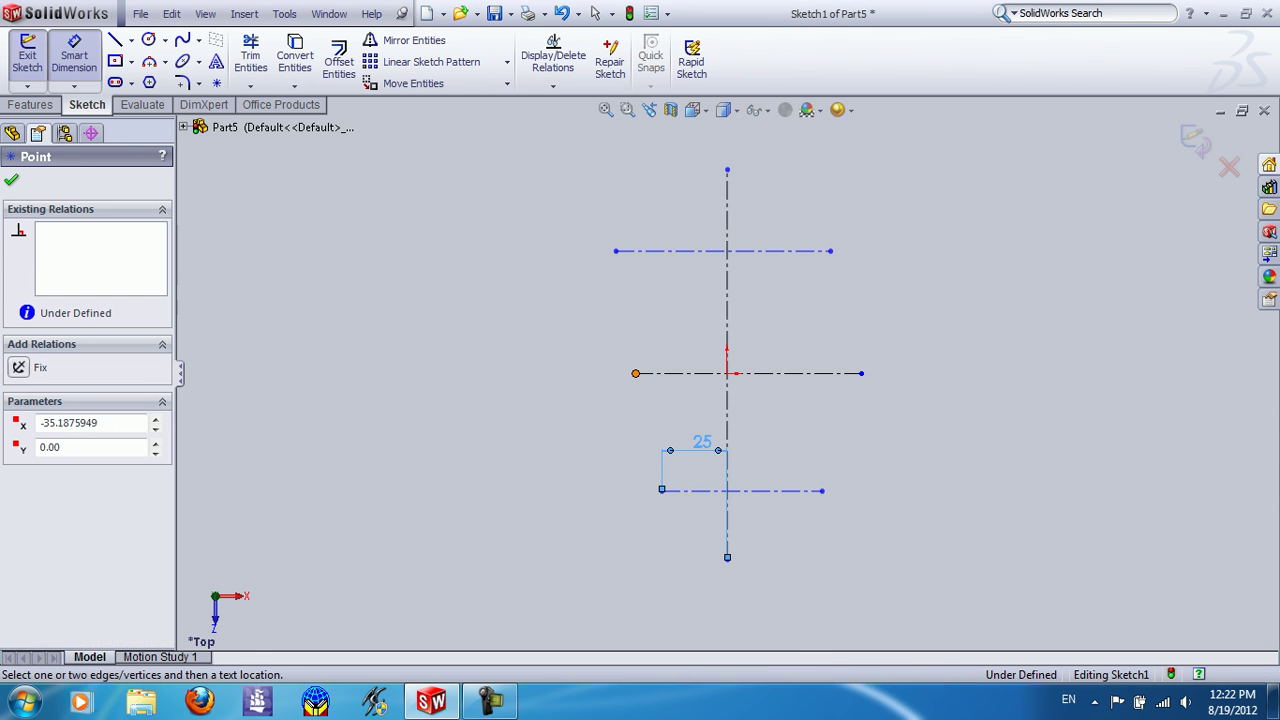
{"action": "left_click", "coordinate": [727, 558]}
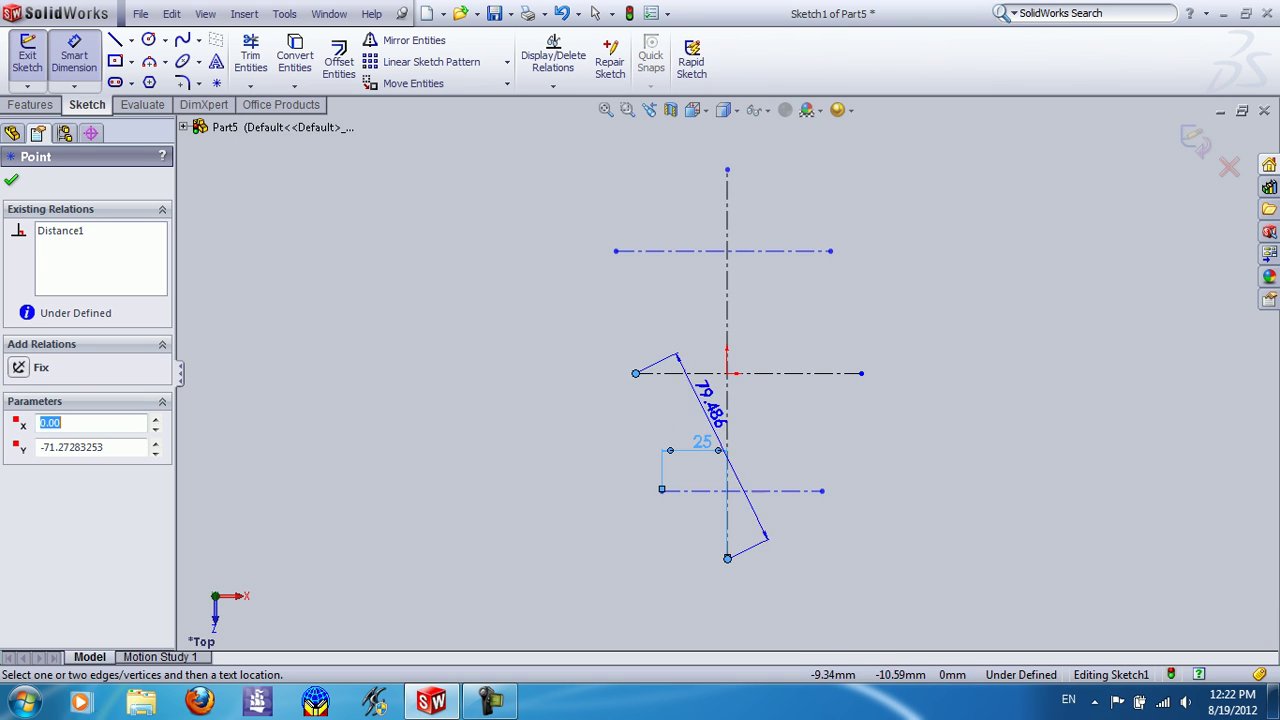
{"action": "left_click", "coordinate": [680, 322]}
{"action": "type", "text": "50"}
{"action": "key", "text": "Return"}
{"action": "left_click", "coordinate": [536, 436]}
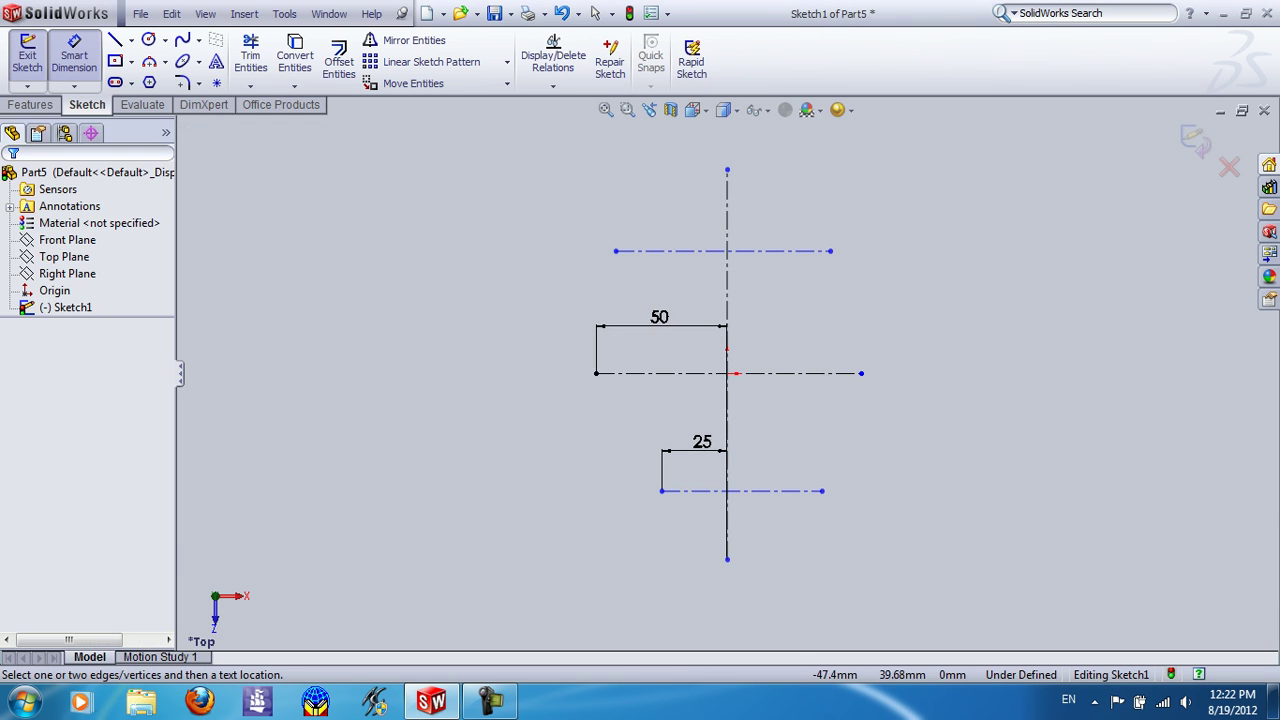
{"action": "left_click", "coordinate": [616, 250]}
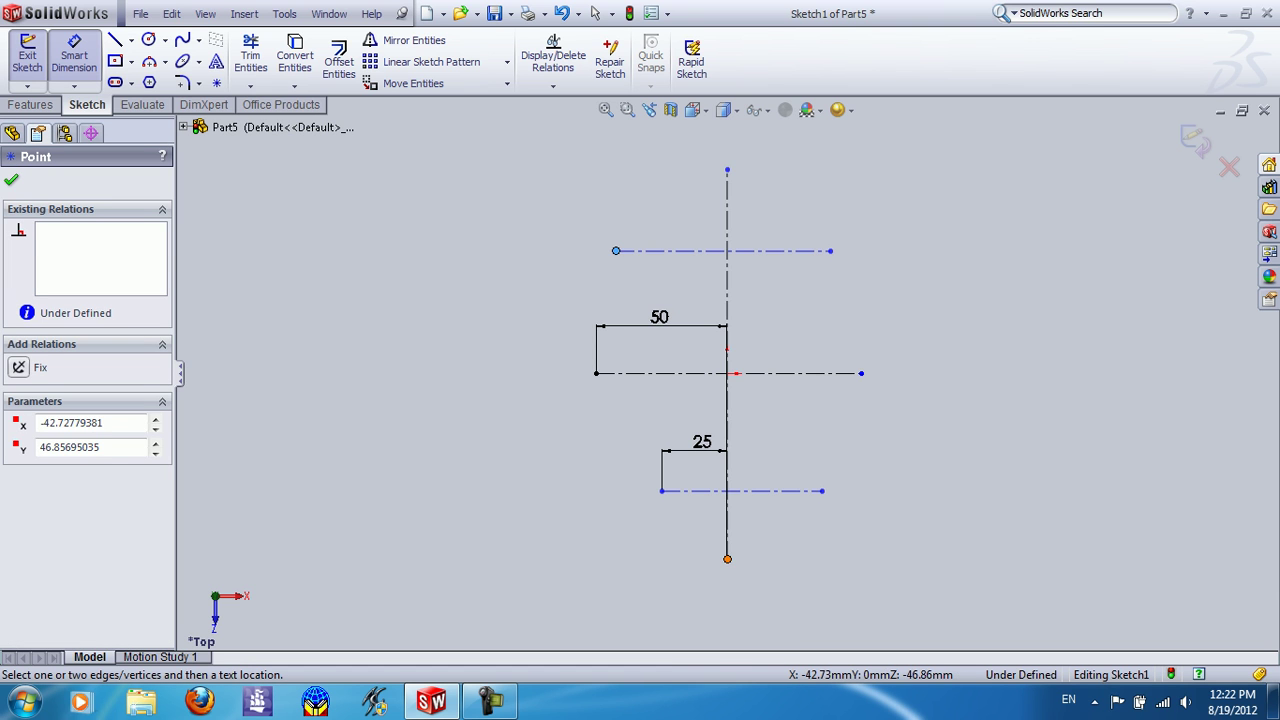
{"action": "left_click", "coordinate": [727, 558]}
{"action": "left_click", "coordinate": [651, 194]}
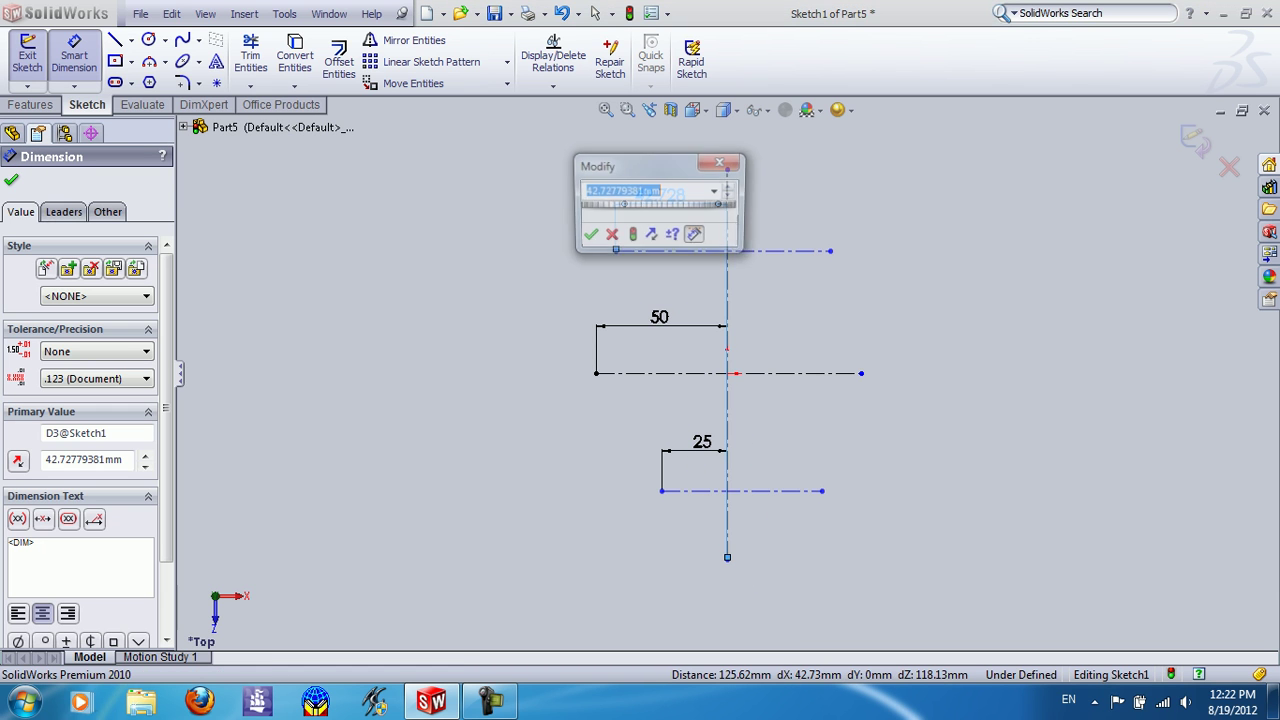
{"action": "type", "text": "80"}
{"action": "key", "text": "Return"}
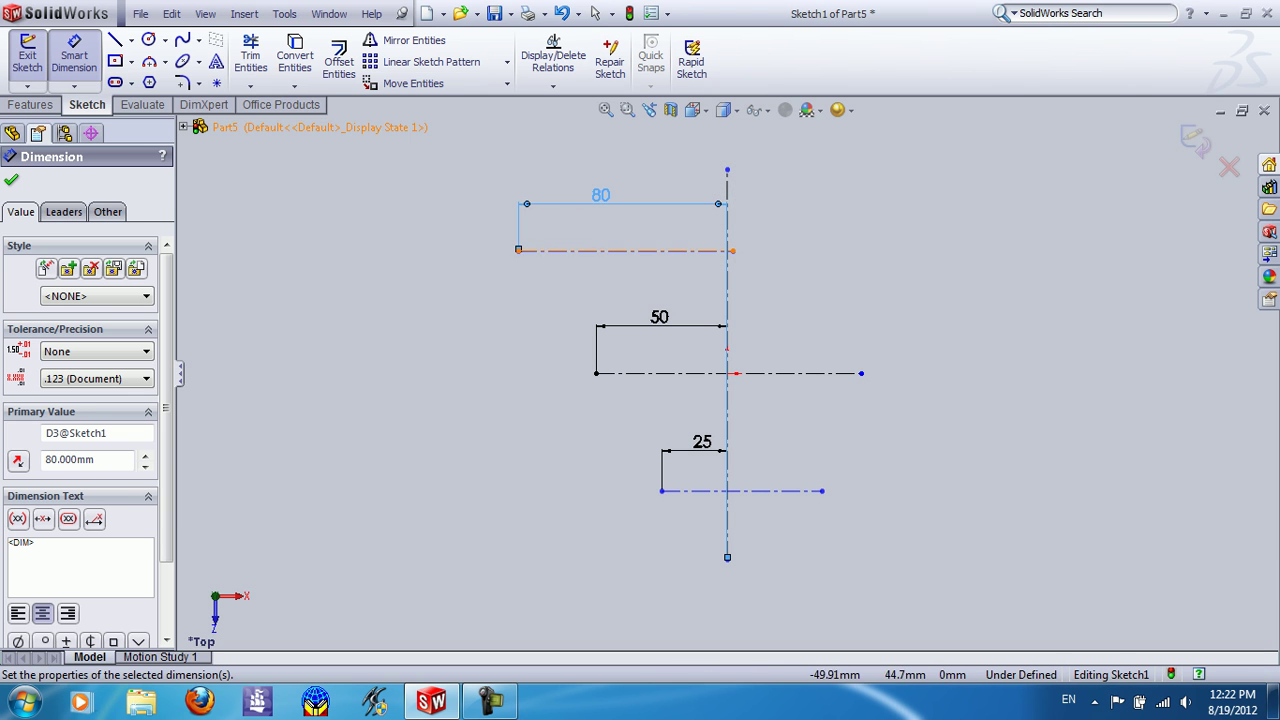
Step: Dimension the upper, middle and lower centerline full lengths to 160, 100 and 50 mm
{"action": "key", "text": "Escape"}
{"action": "left_click", "coordinate": [620, 250]}
{"action": "left_click", "coordinate": [646, 158]}
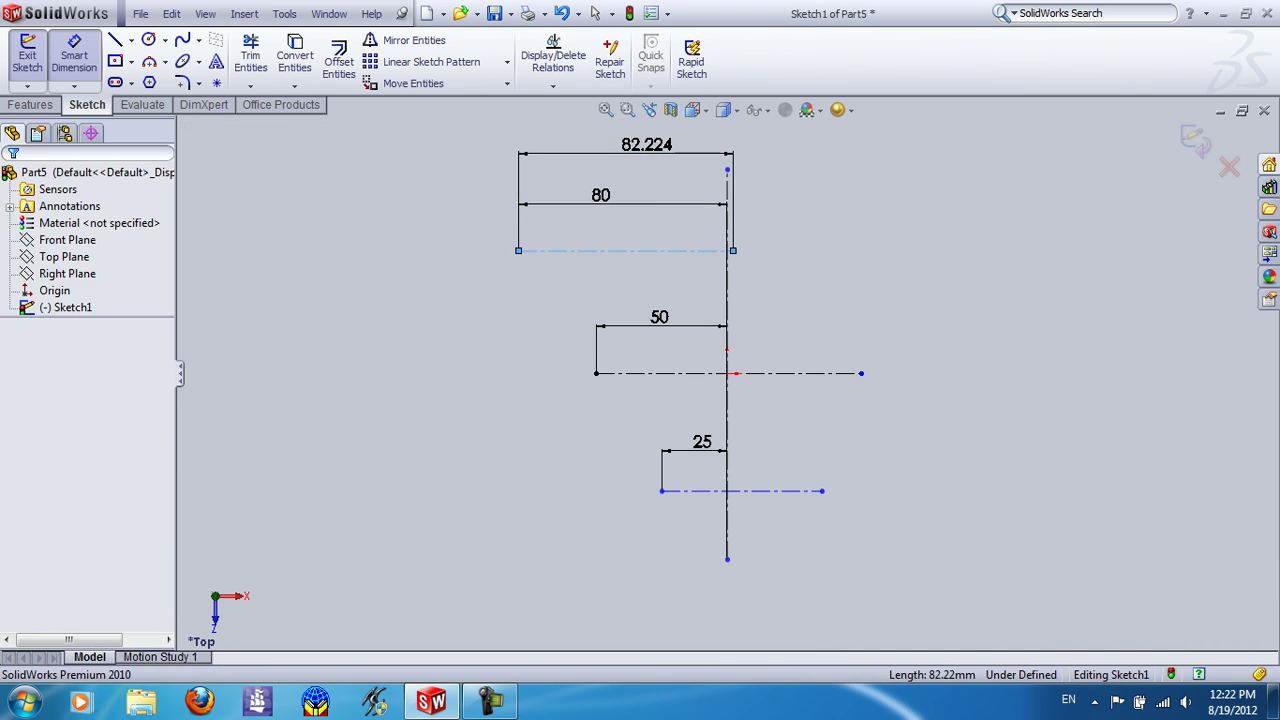
{"action": "type", "text": "160"}
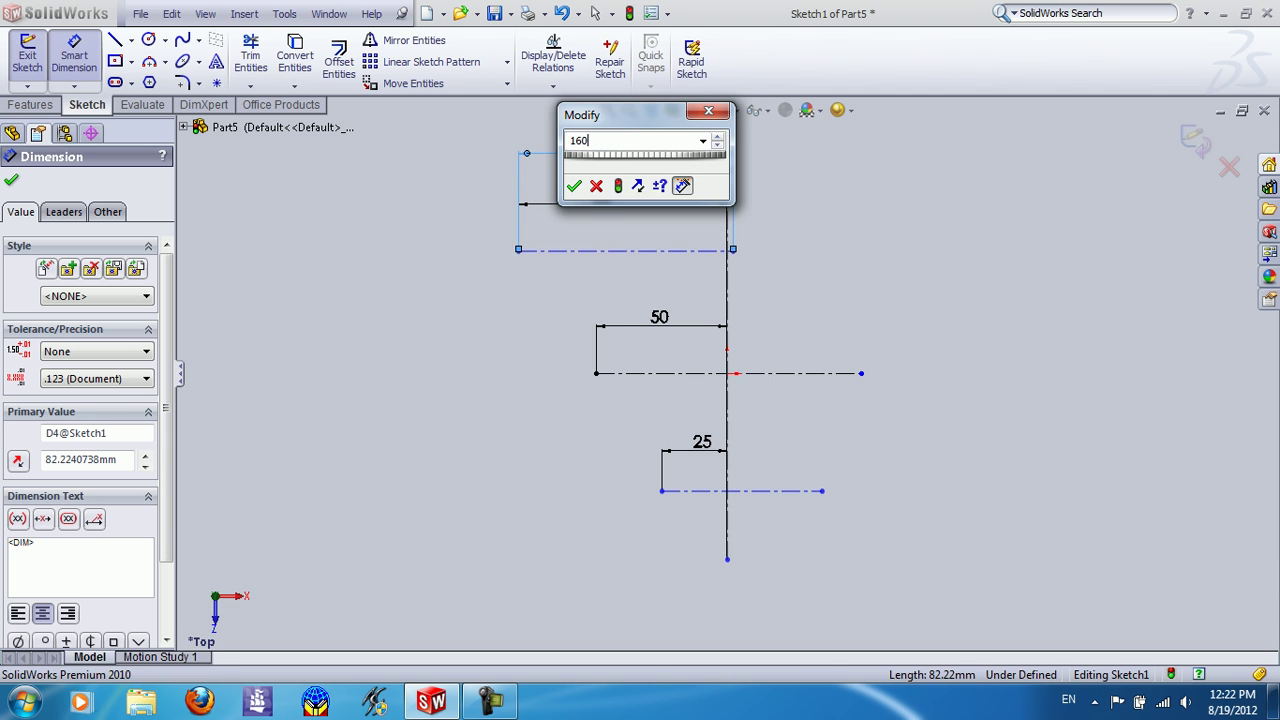
{"action": "key", "text": "Return"}
{"action": "left_click", "coordinate": [718, 375]}
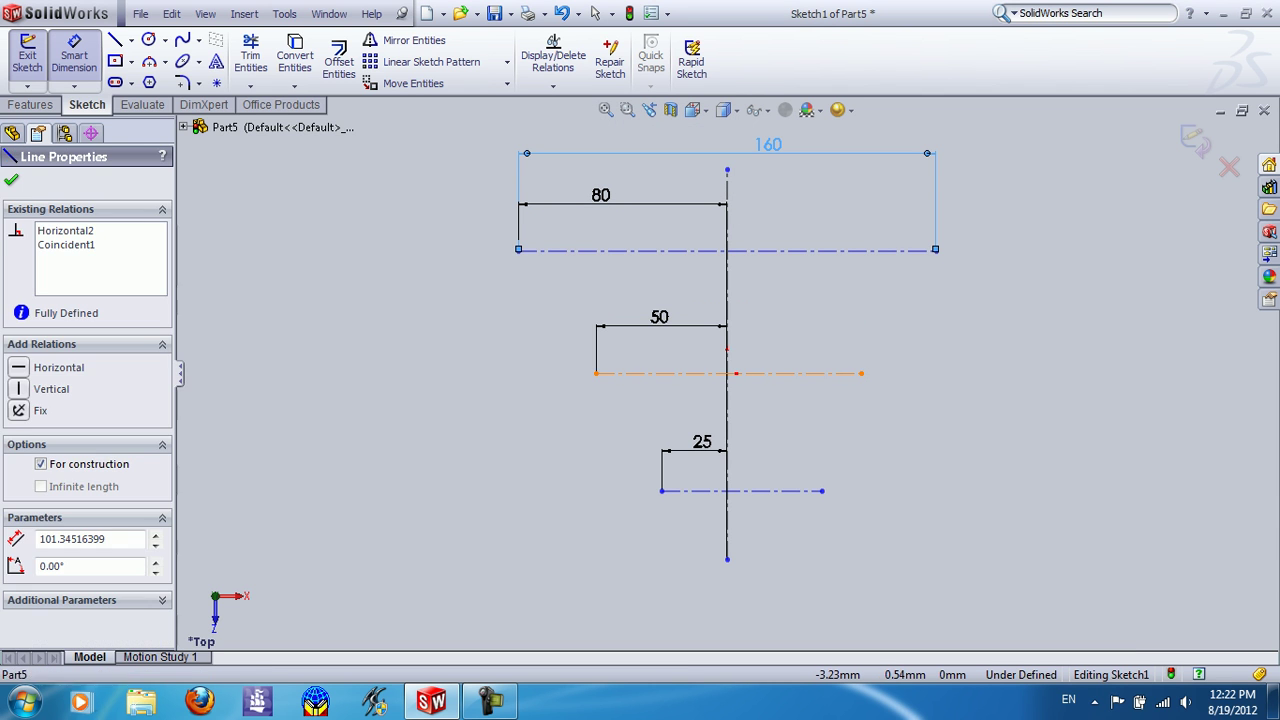
{"action": "left_click", "coordinate": [719, 294]}
{"action": "type", "text": "100"}
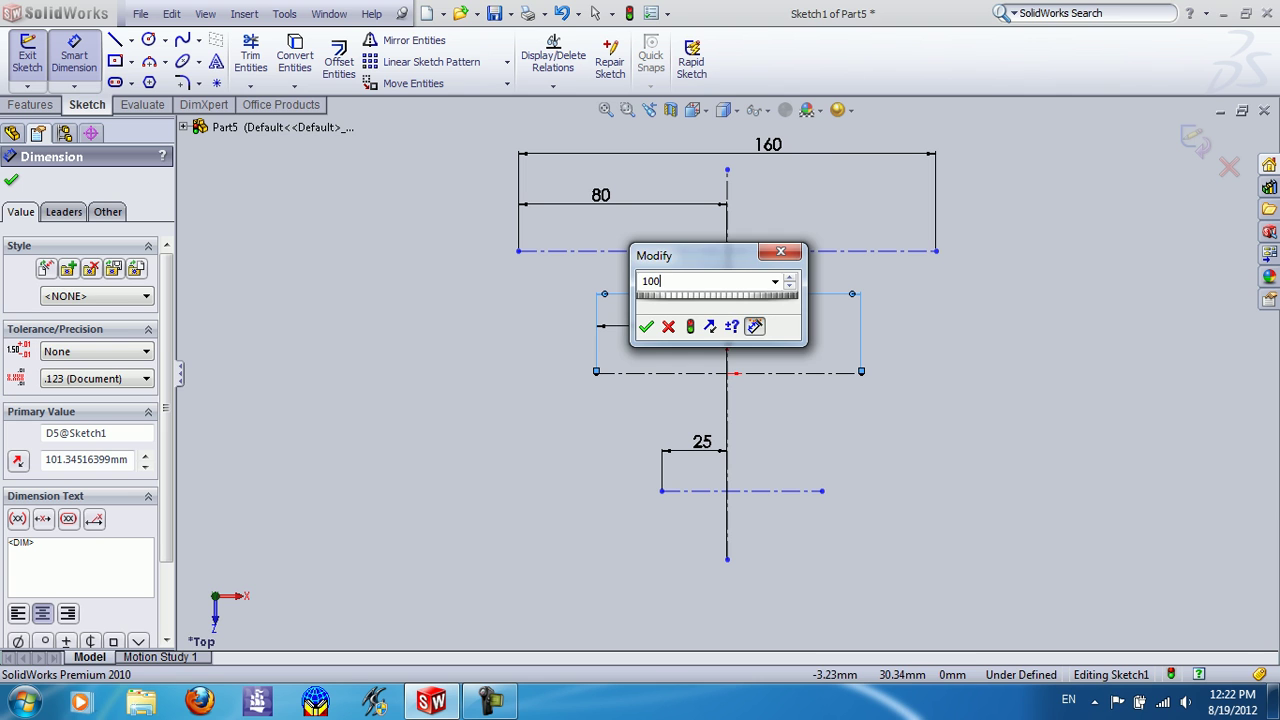
{"action": "key", "text": "Return"}
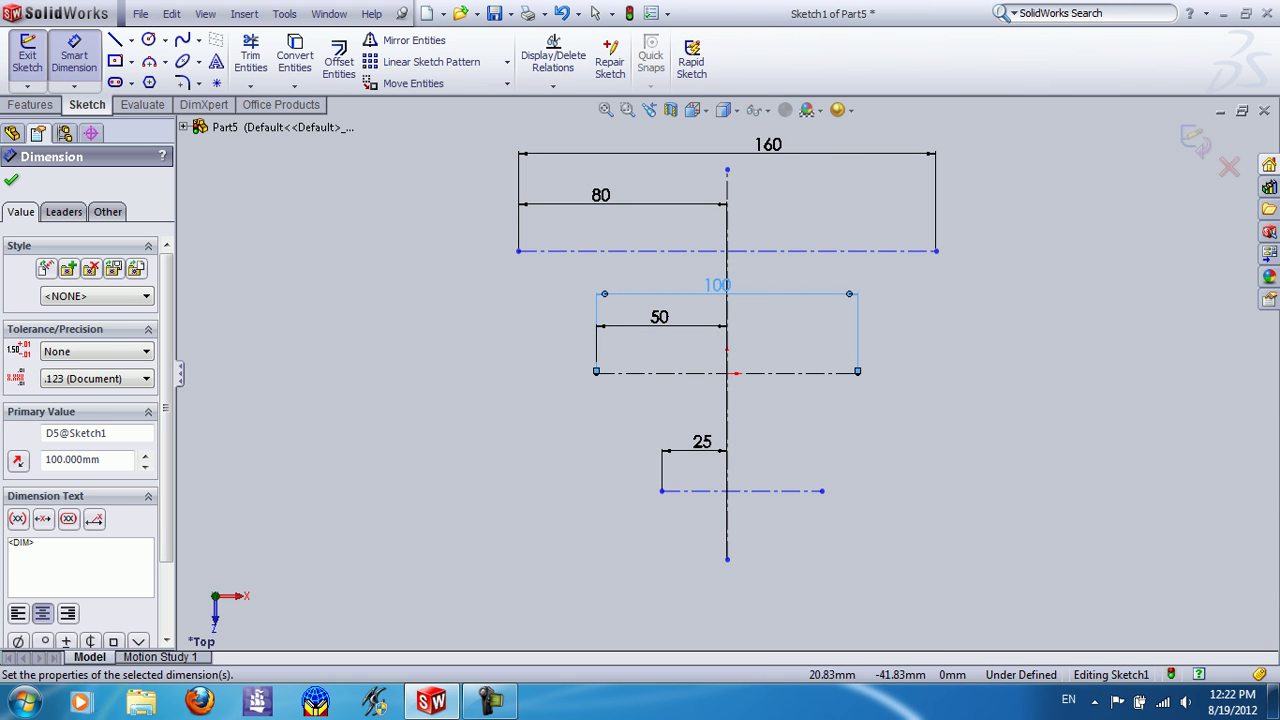
{"action": "left_click", "coordinate": [760, 490]}
{"action": "left_click", "coordinate": [757, 410]}
{"action": "type", "text": "50"}
{"action": "key", "text": "Return"}
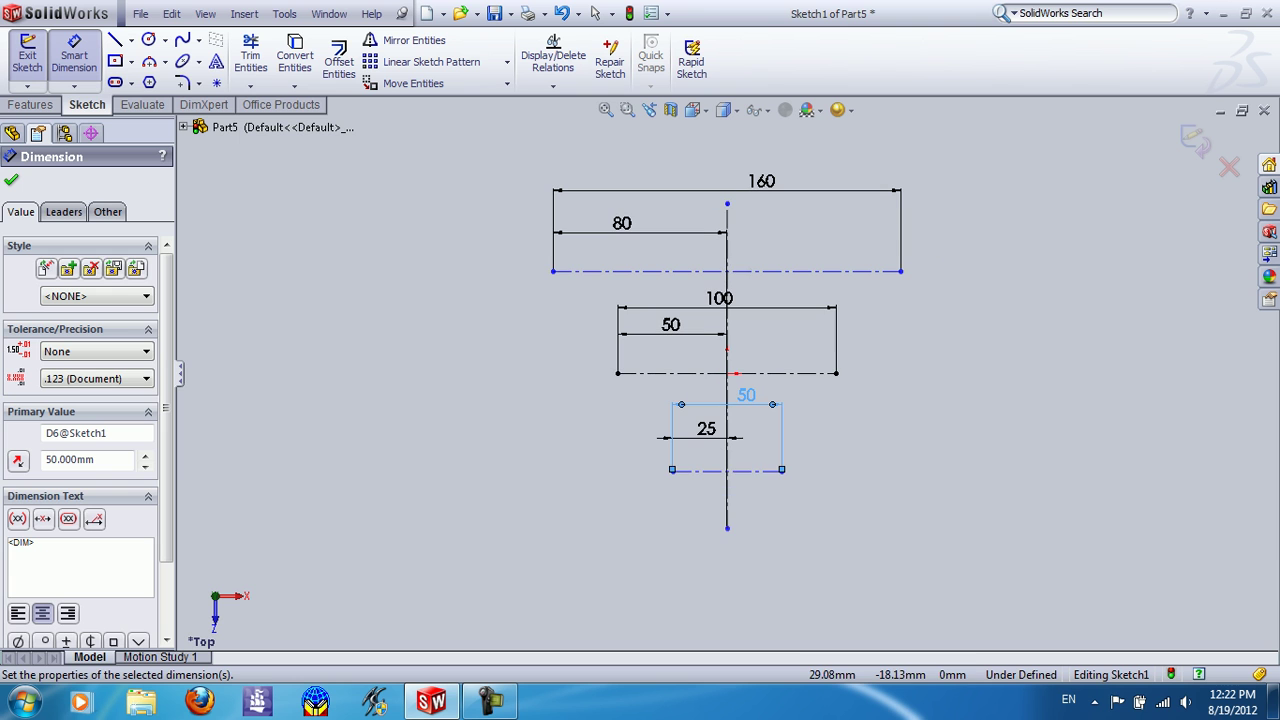
{"action": "left_click", "coordinate": [727, 260]}
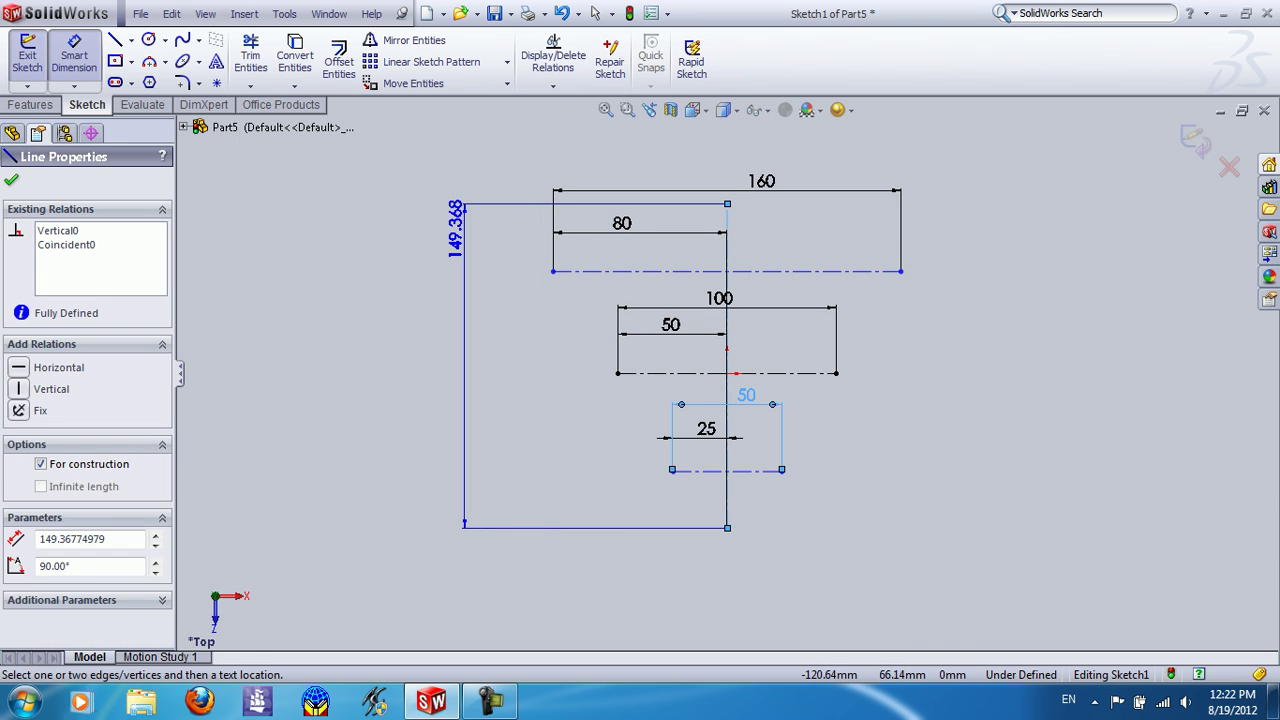
Step: Set the vertical centerline to 200 mm and the top line 150 mm above its bottom
{"action": "left_click", "coordinate": [464, 235]}
{"action": "type", "text": "200"}
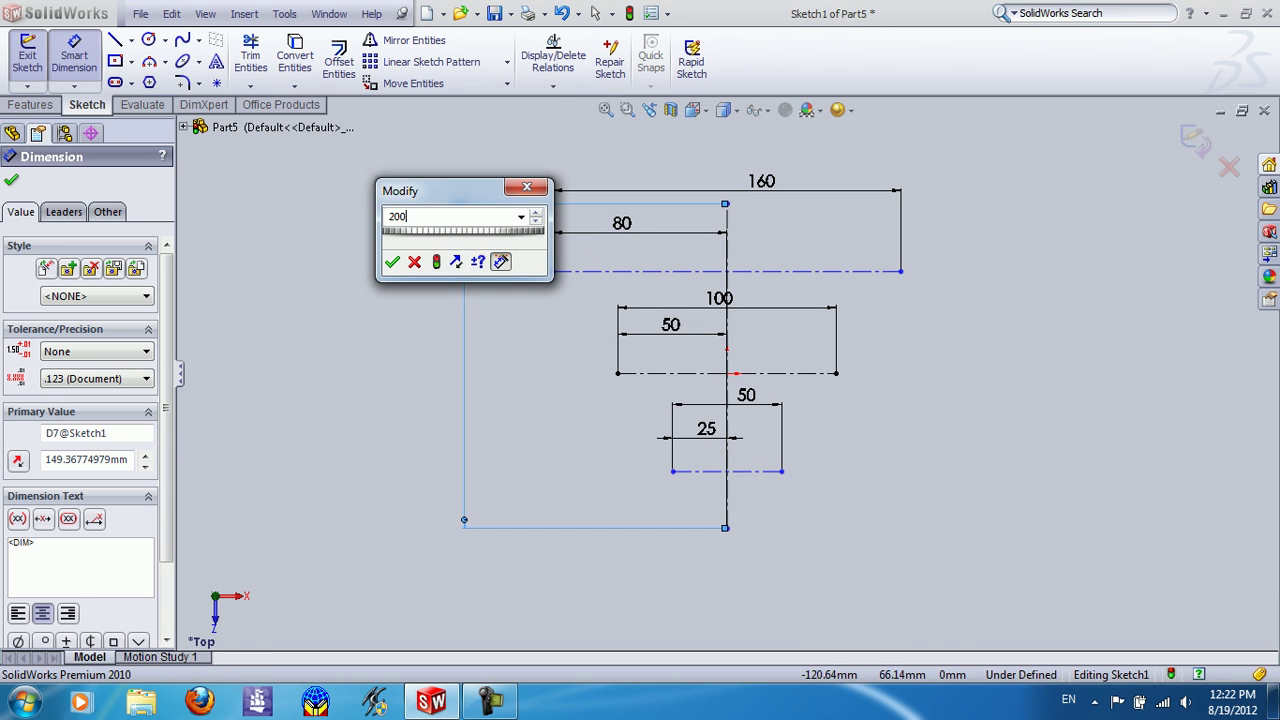
{"action": "key", "text": "Return"}
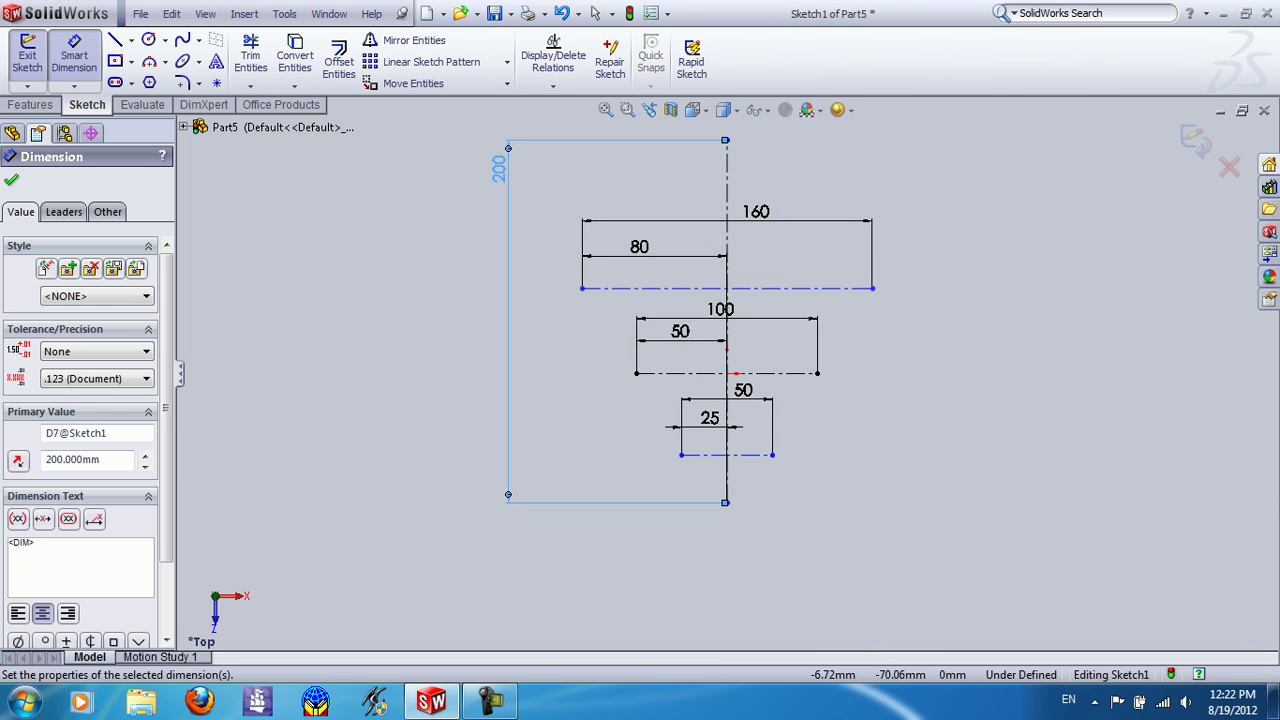
{"action": "left_click", "coordinate": [726, 502]}
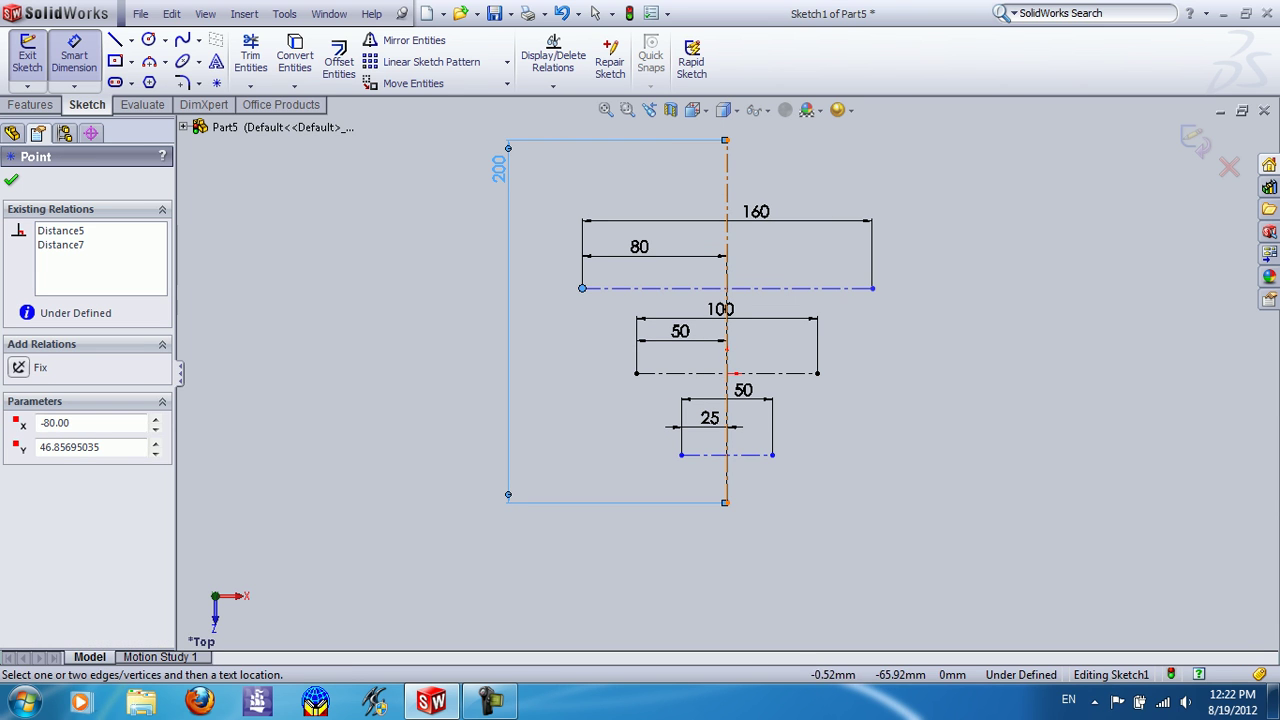
{"action": "left_click", "coordinate": [582, 288]}
{"action": "left_click", "coordinate": [556, 394]}
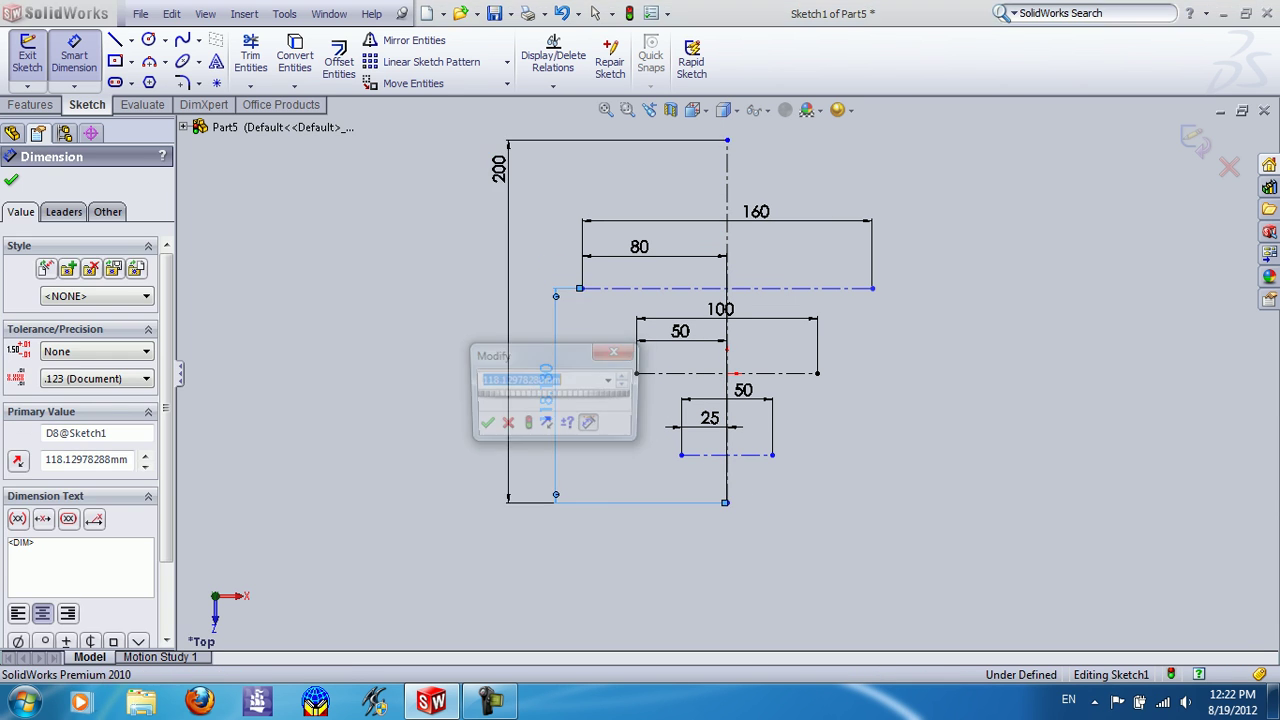
{"action": "type", "text": "150"}
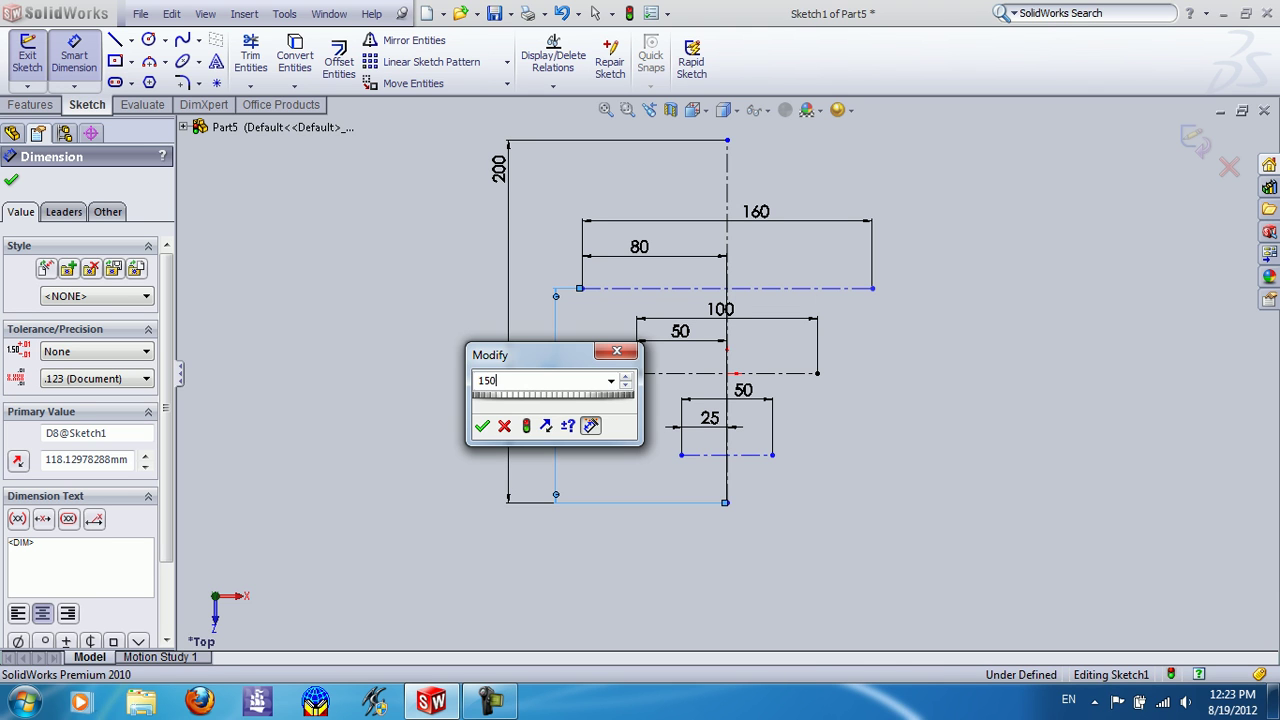
{"action": "key", "text": "Return"}
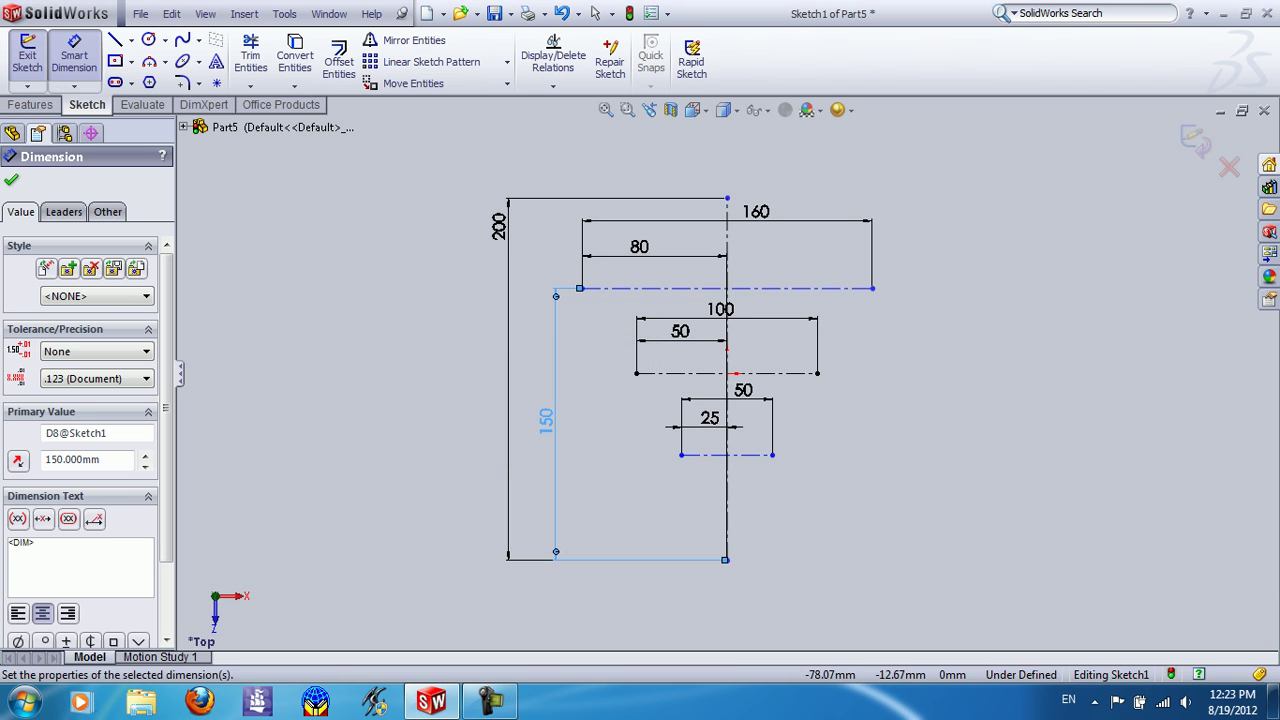
{"action": "left_click", "coordinate": [11, 180]}
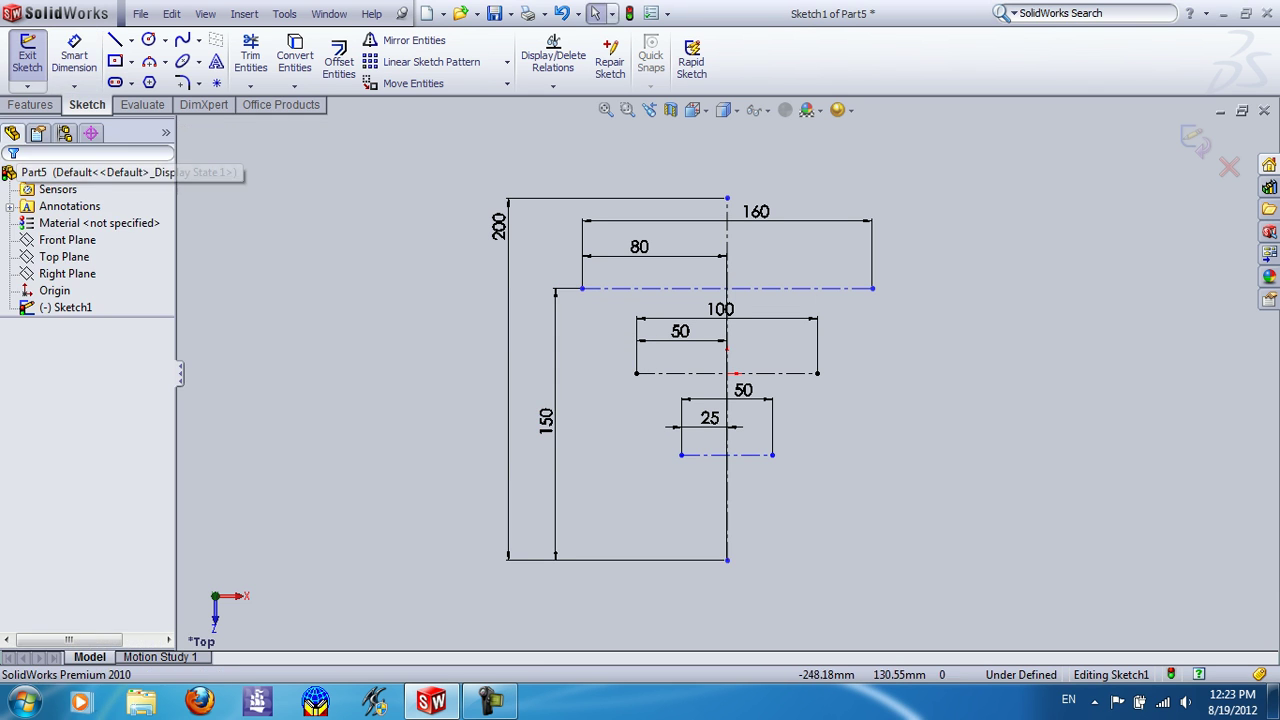
Step: Place the middle and bottom lines 100 and 25 mm above the centerline's bottom point
{"action": "left_click", "coordinate": [636, 373]}
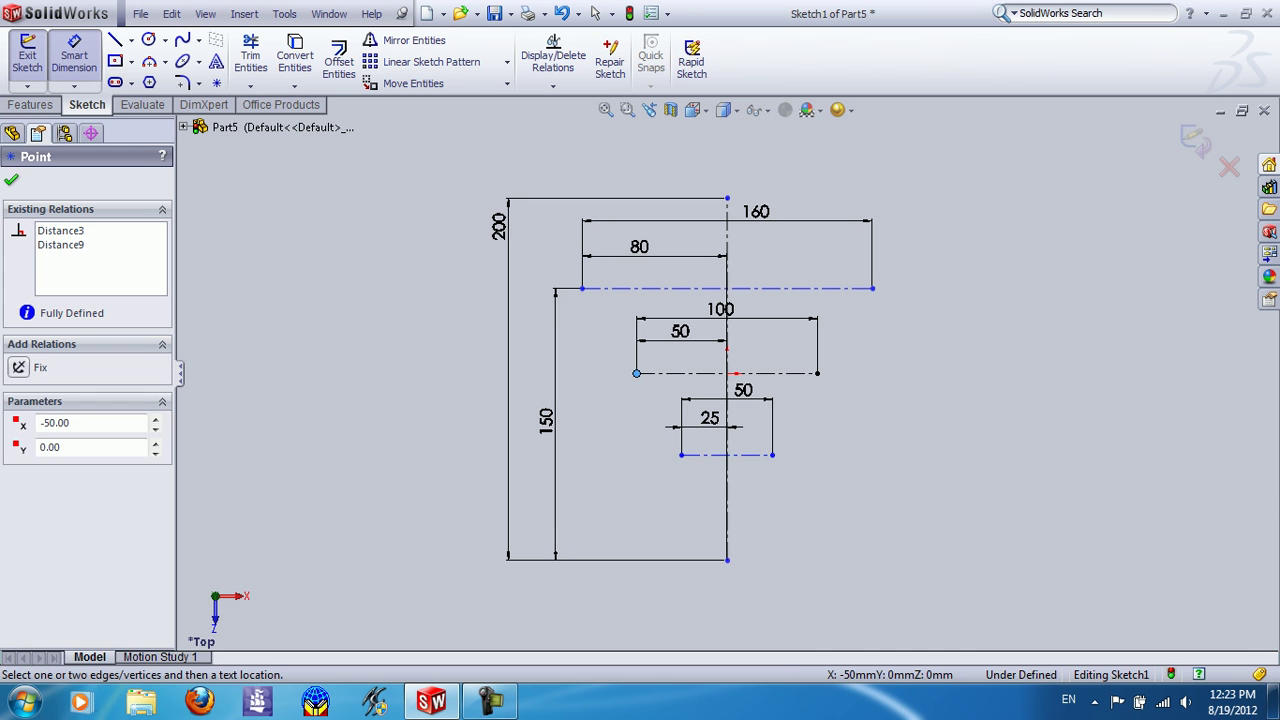
{"action": "left_click", "coordinate": [727, 559]}
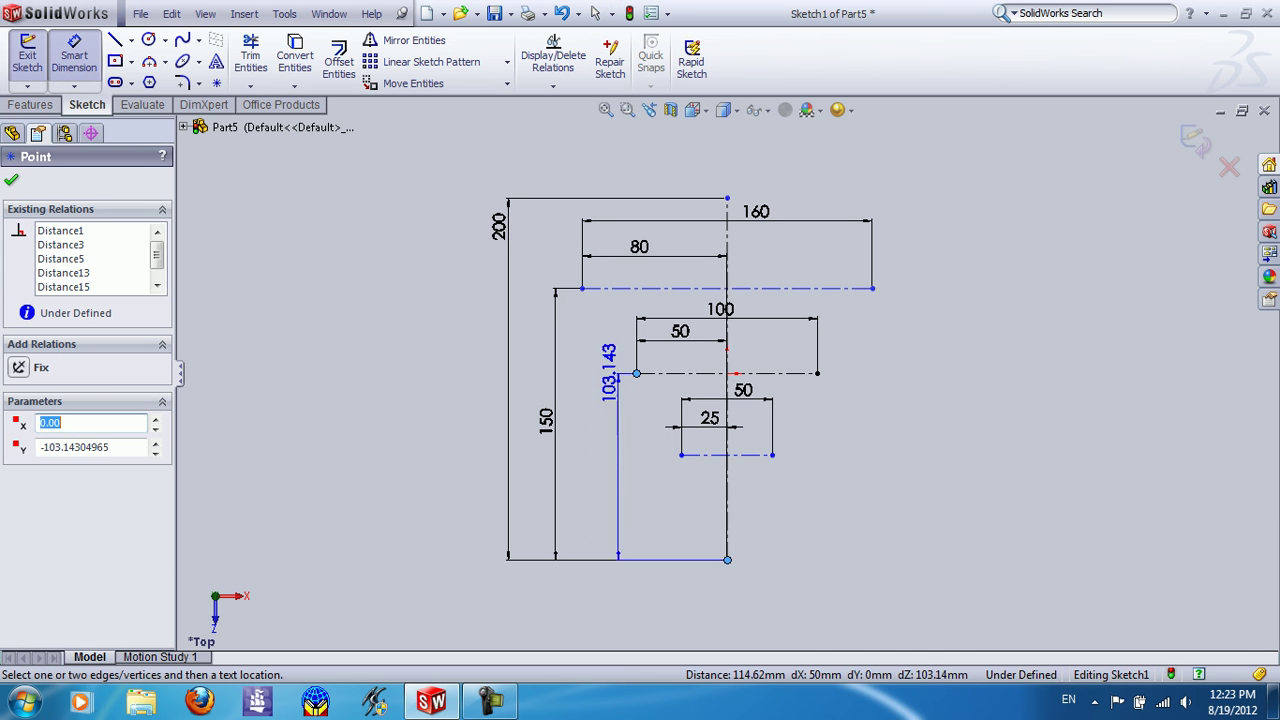
{"action": "left_click", "coordinate": [588, 425]}
{"action": "type", "text": "100"}
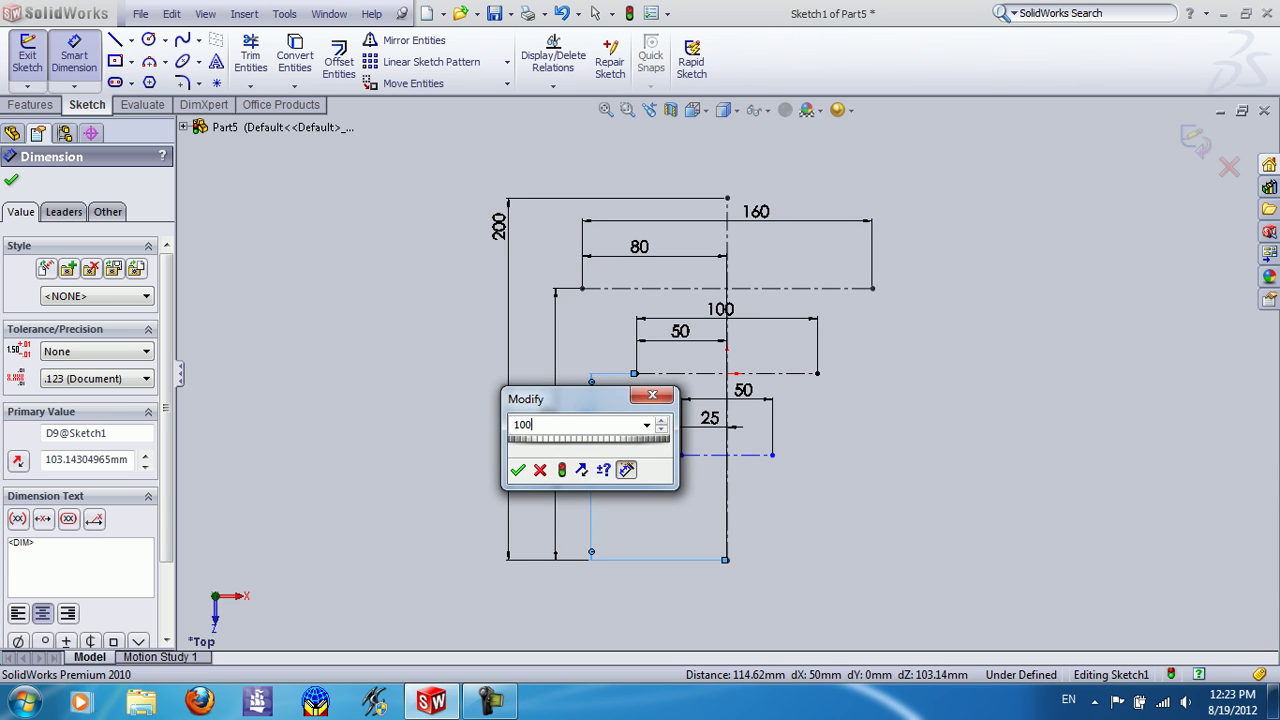
{"action": "key", "text": "Return"}
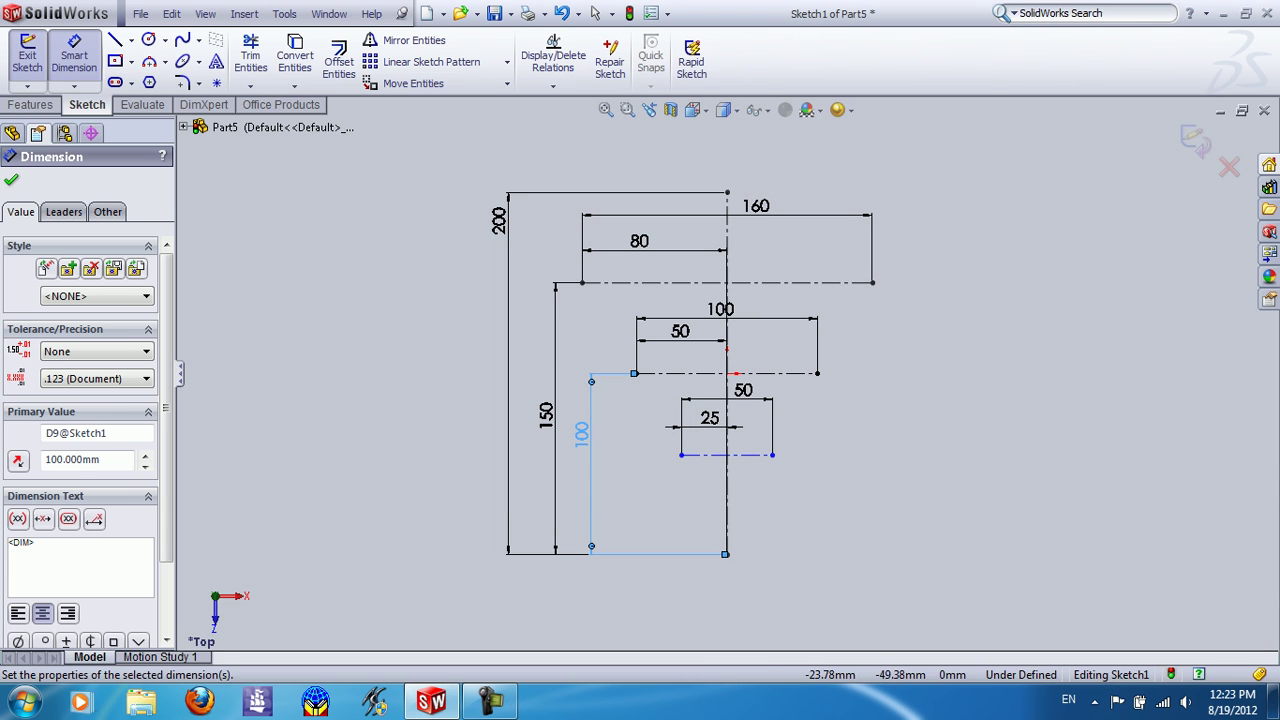
{"action": "key", "text": "Escape"}
{"action": "left_click", "coordinate": [726, 553]}
{"action": "left_click", "coordinate": [657, 500]}
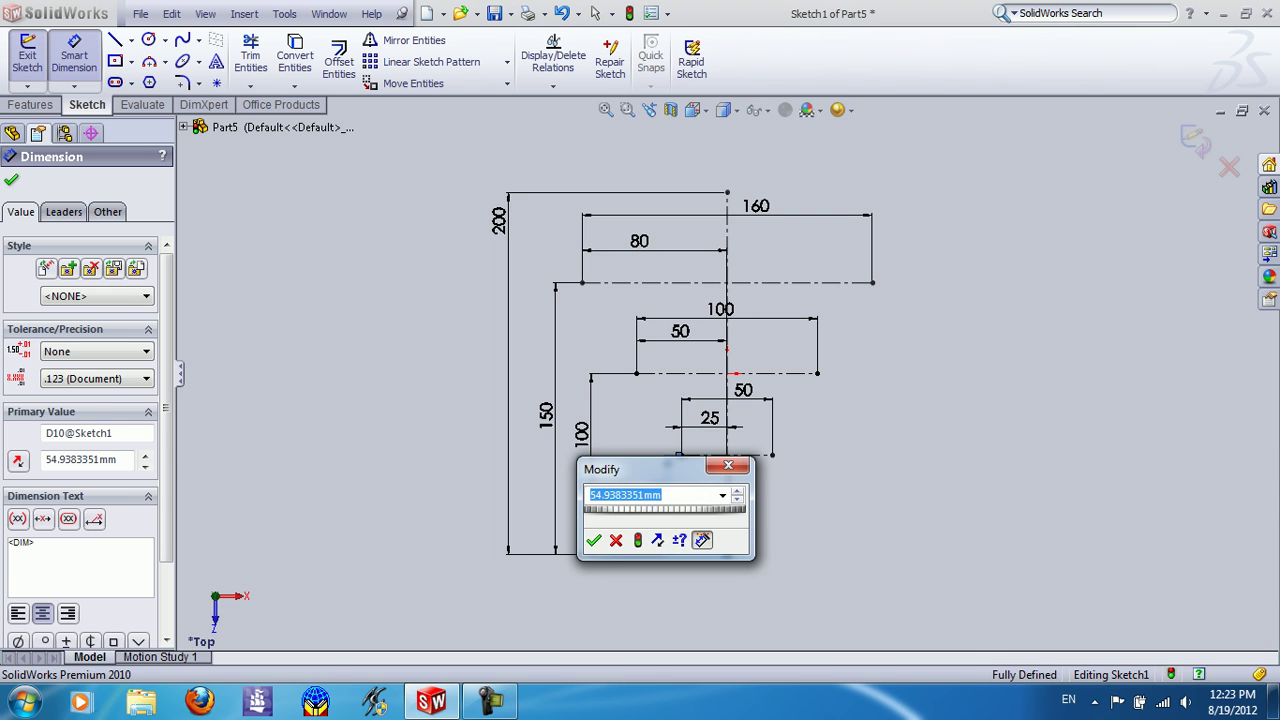
{"action": "type", "text": "25"}
{"action": "key", "text": "Return"}
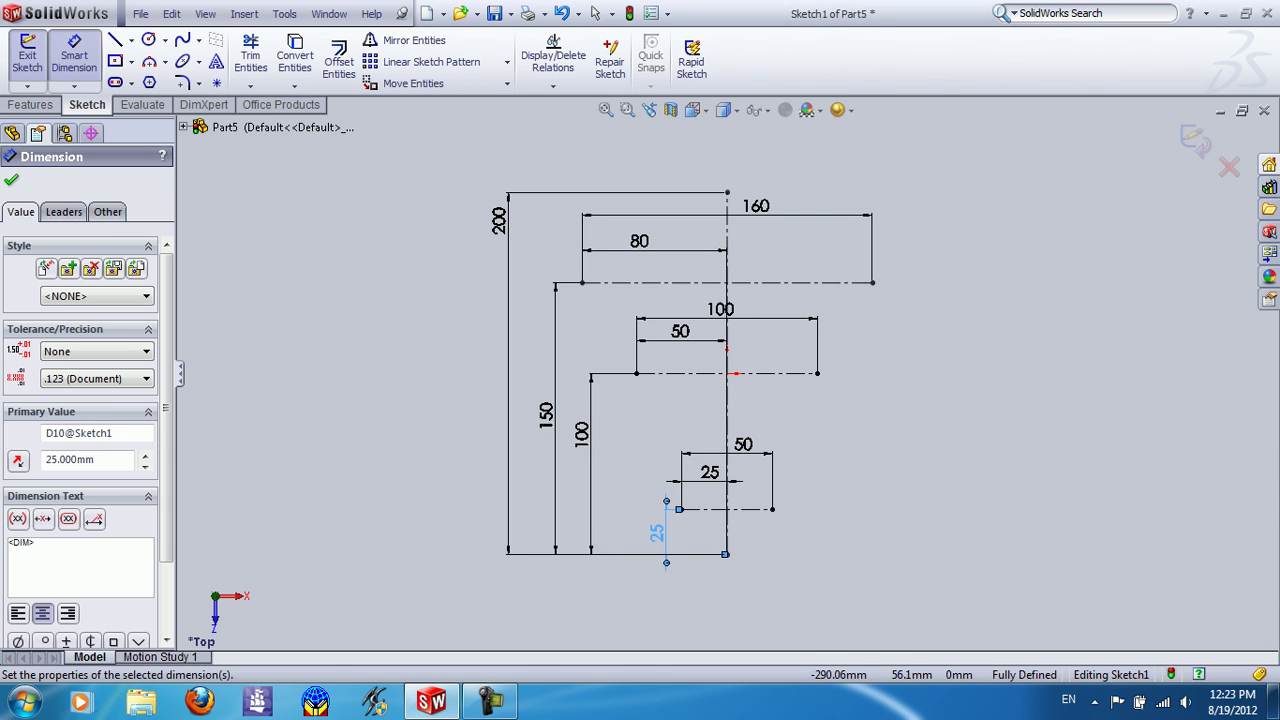
{"action": "key", "text": "Escape"}
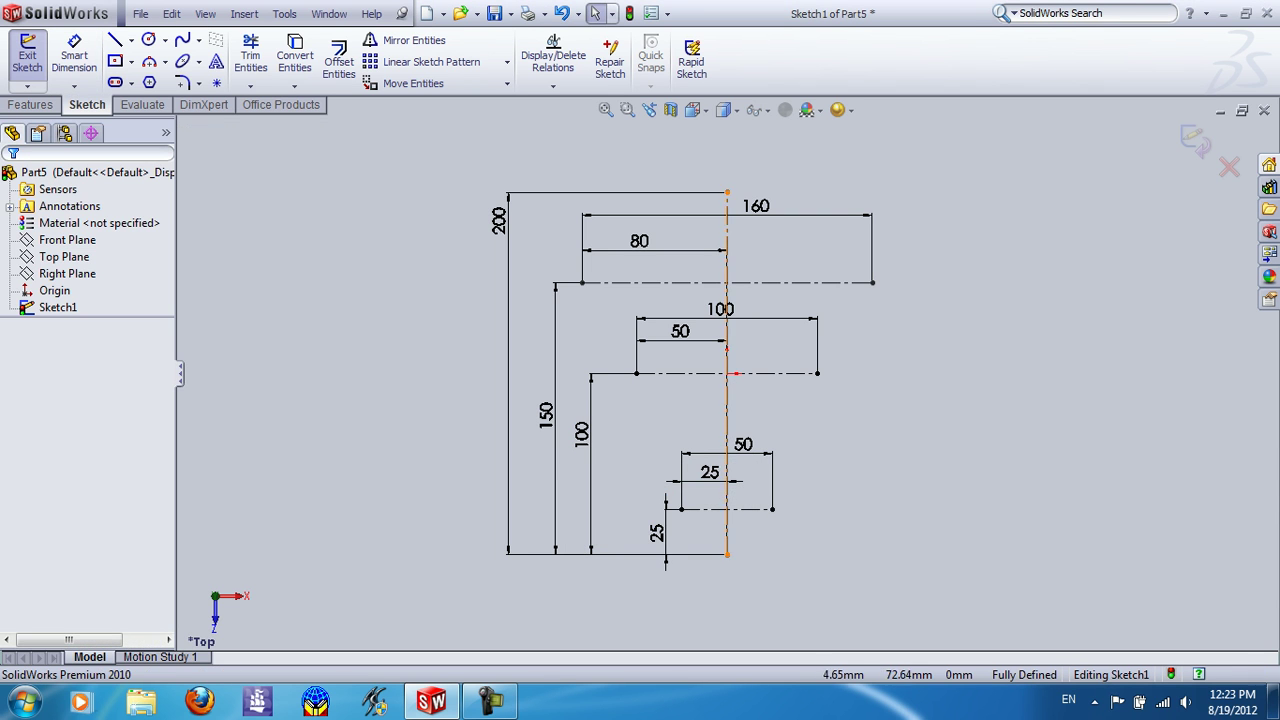
Step: Draw a closed spline through the centerline's top and bottom points and every line end
{"action": "left_click", "coordinate": [148, 39]}
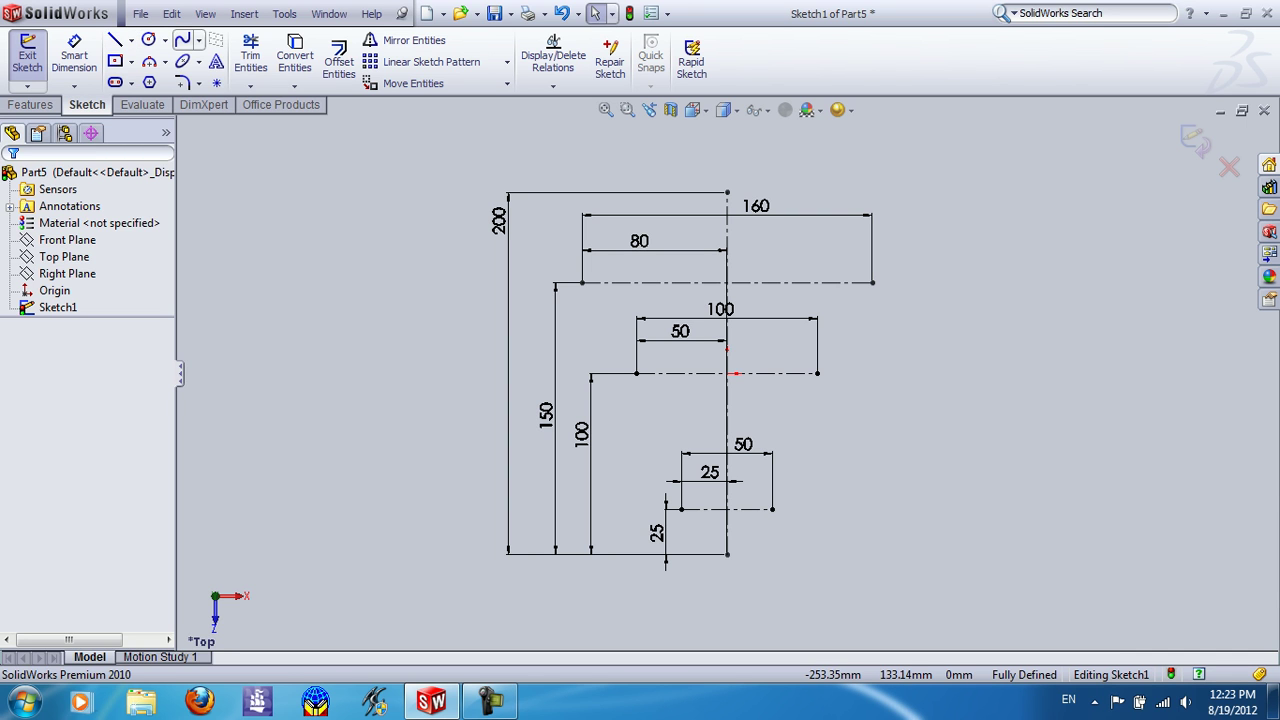
{"action": "left_click", "coordinate": [183, 40]}
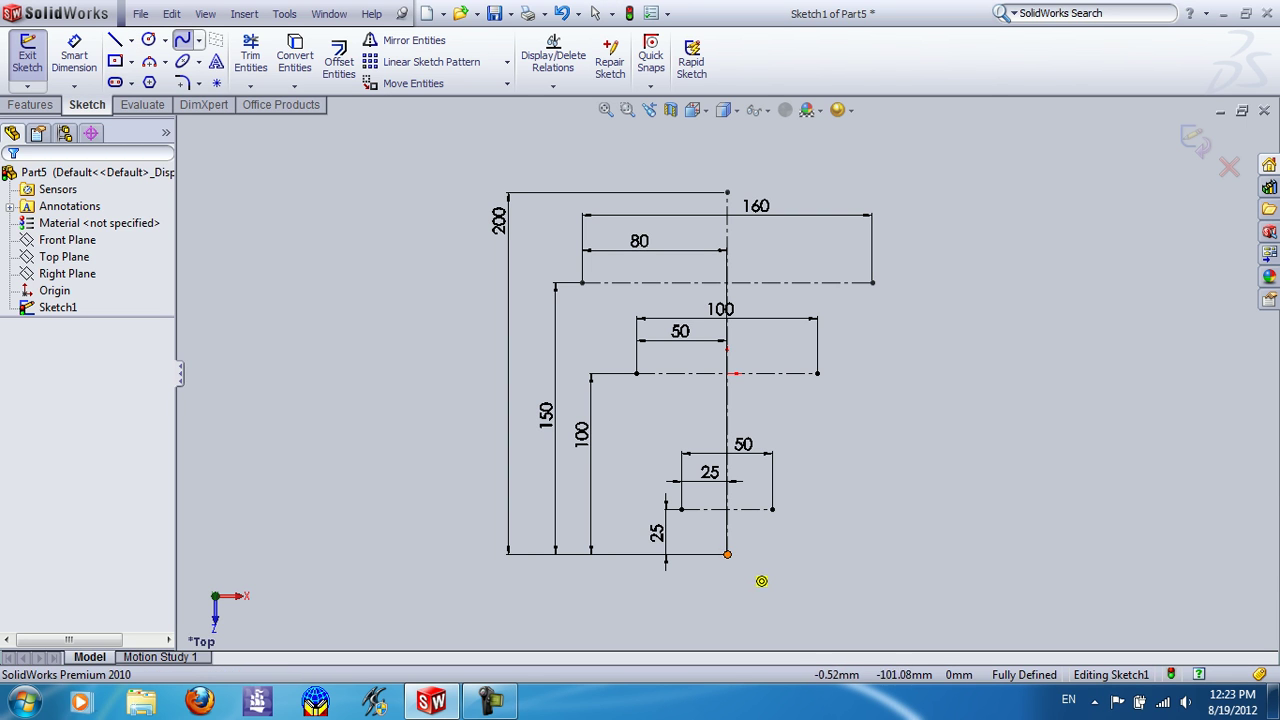
{"action": "left_click", "coordinate": [727, 554]}
{"action": "left_click", "coordinate": [681, 509]}
{"action": "left_click", "coordinate": [636, 373]}
{"action": "left_click", "coordinate": [582, 283]}
{"action": "left_click", "coordinate": [727, 192]}
{"action": "left_click", "coordinate": [872, 283]}
{"action": "left_click", "coordinate": [818, 373]}
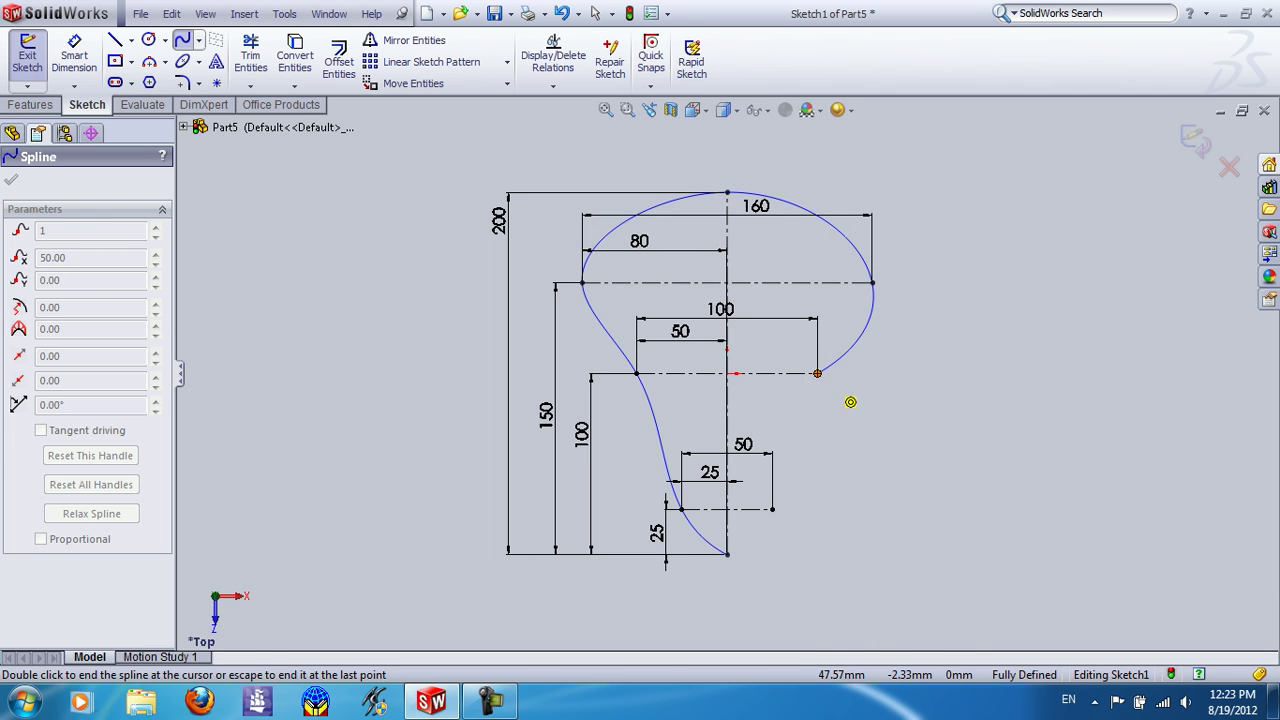
{"action": "left_click", "coordinate": [772, 509]}
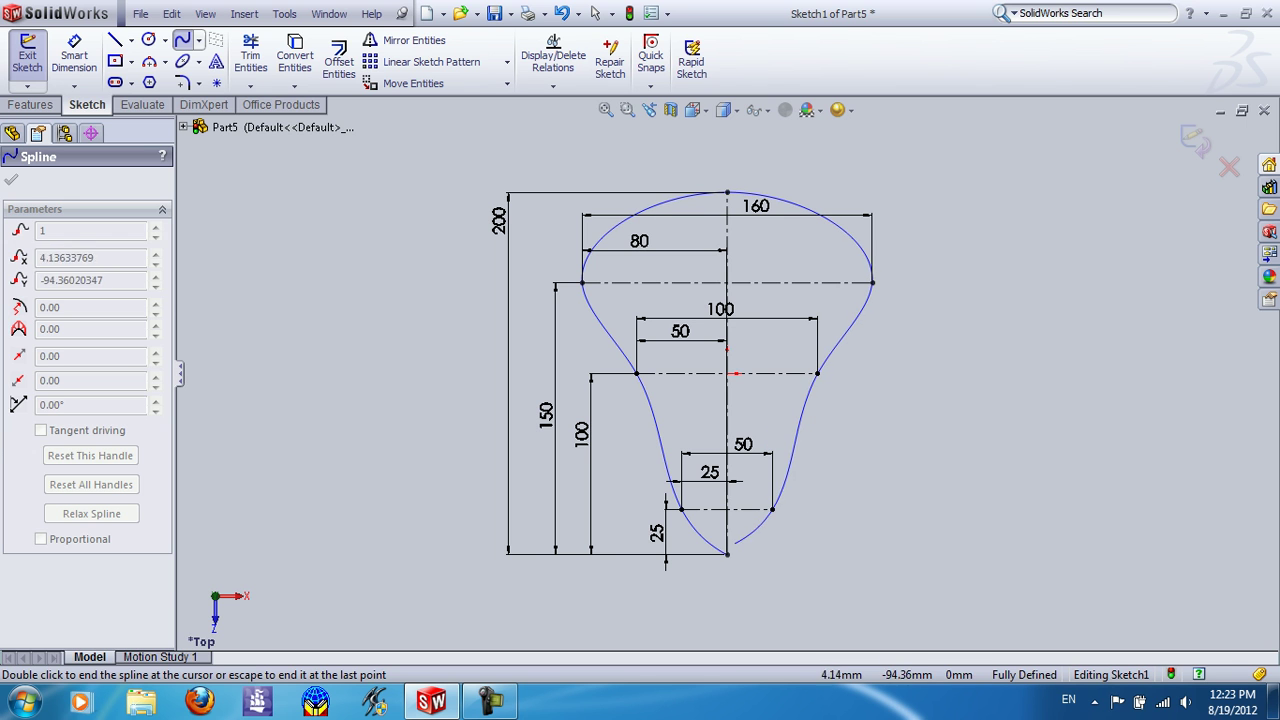
{"action": "left_click", "coordinate": [755, 577]}
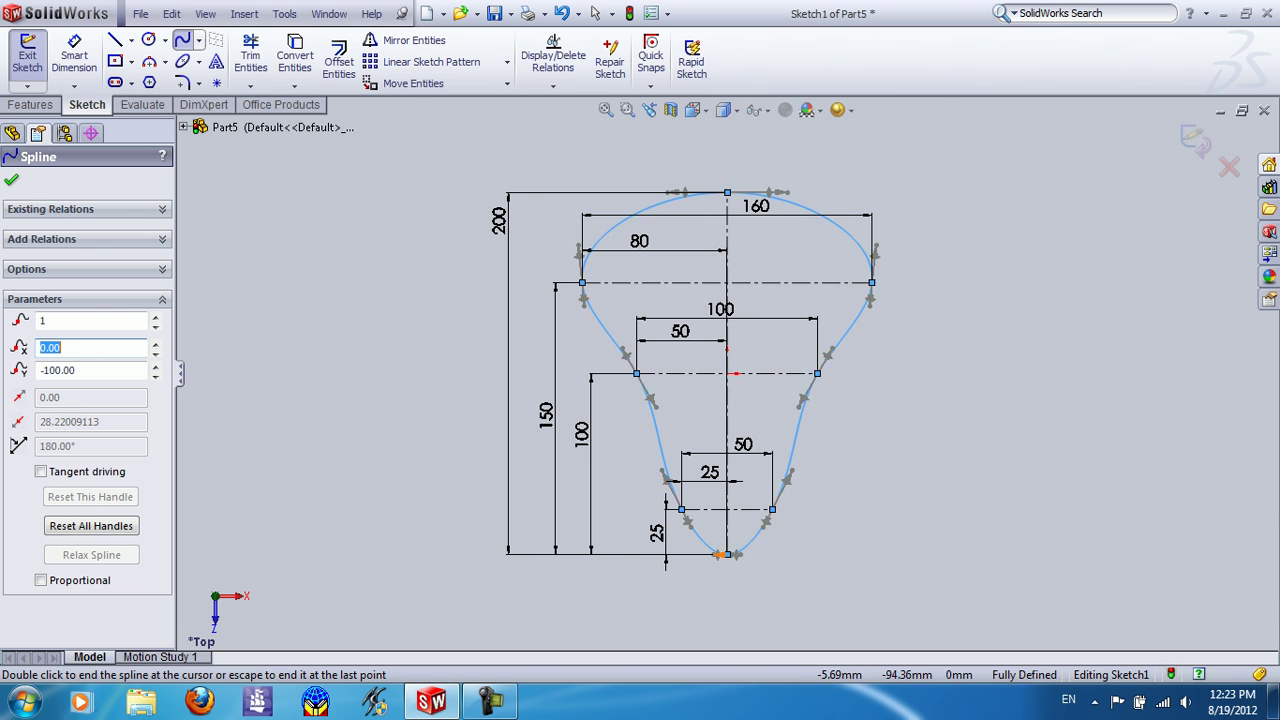
{"action": "scroll", "coordinate": [755, 577], "scroll_direction": "down", "scroll_amount": 3}
{"action": "scroll", "coordinate": [765, 545], "scroll_direction": "down", "scroll_amount": 3}
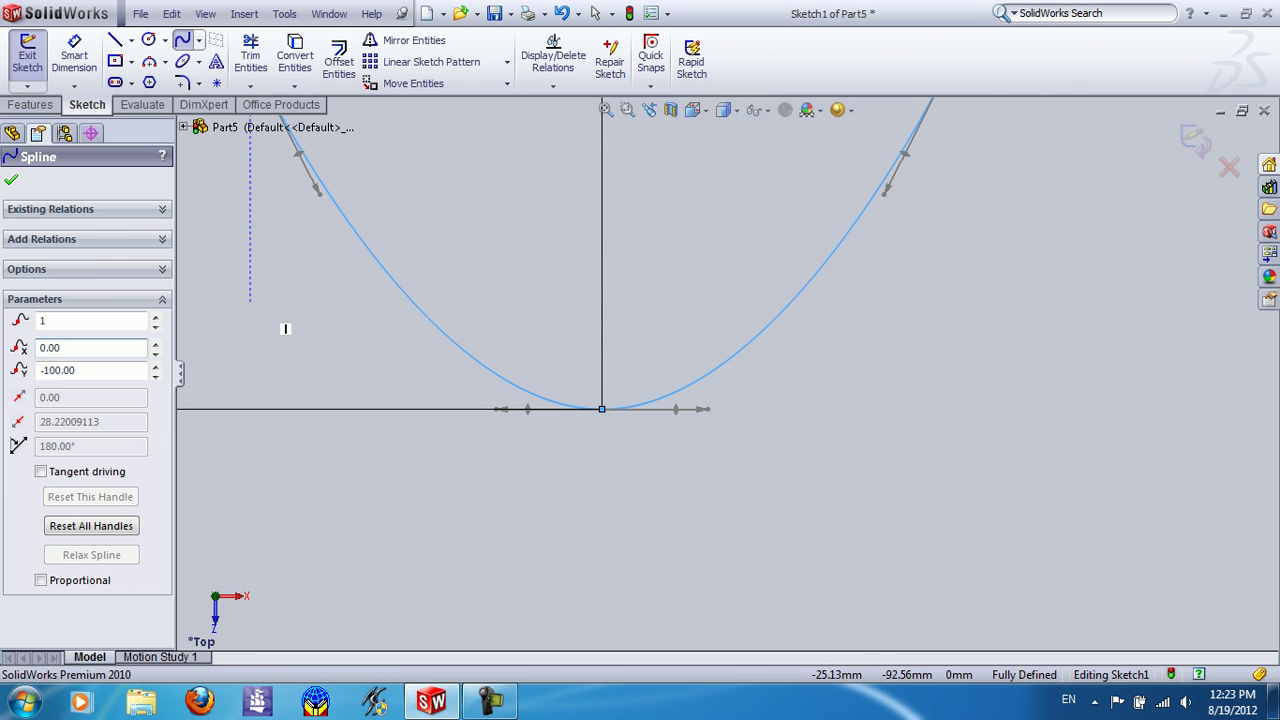
Step: Lengthen the spline's bottom tangent to about 39.4 so the narrow end rounds out
{"action": "key", "text": "Escape"}
{"action": "left_click", "coordinate": [720, 370]}
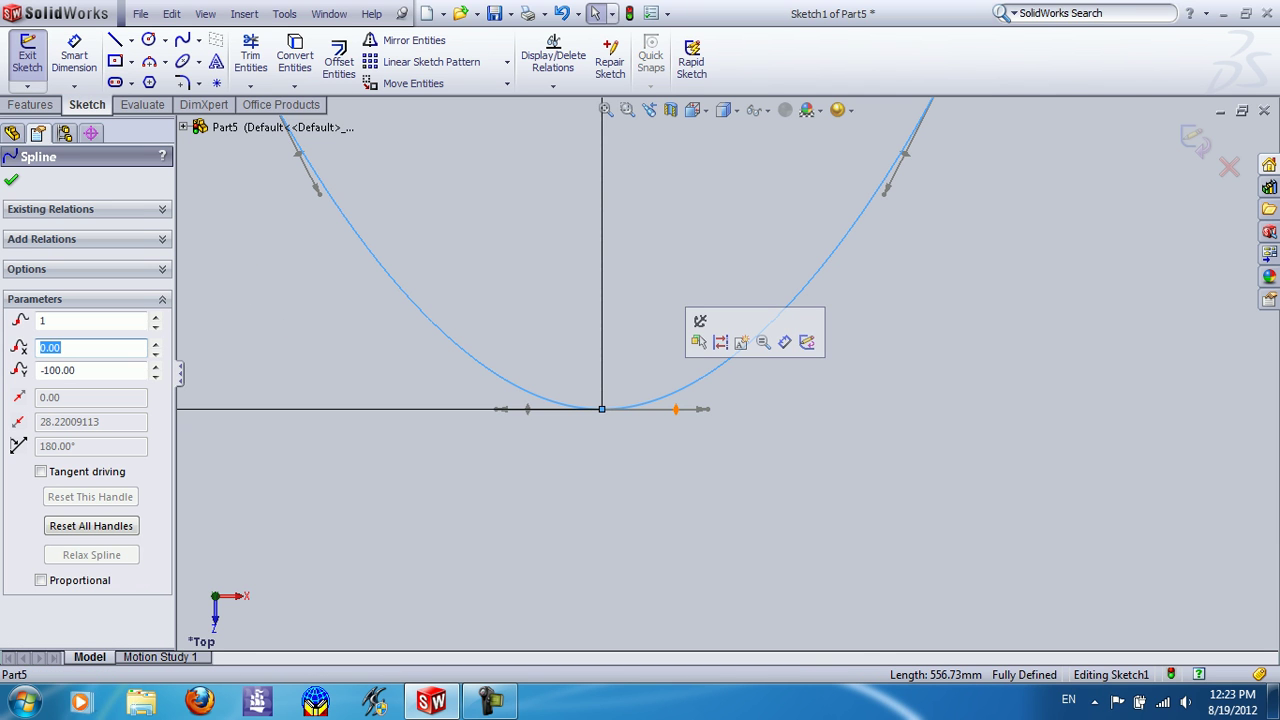
{"action": "left_click_drag", "start_coordinate": [705, 409], "coordinate": [770, 409]}
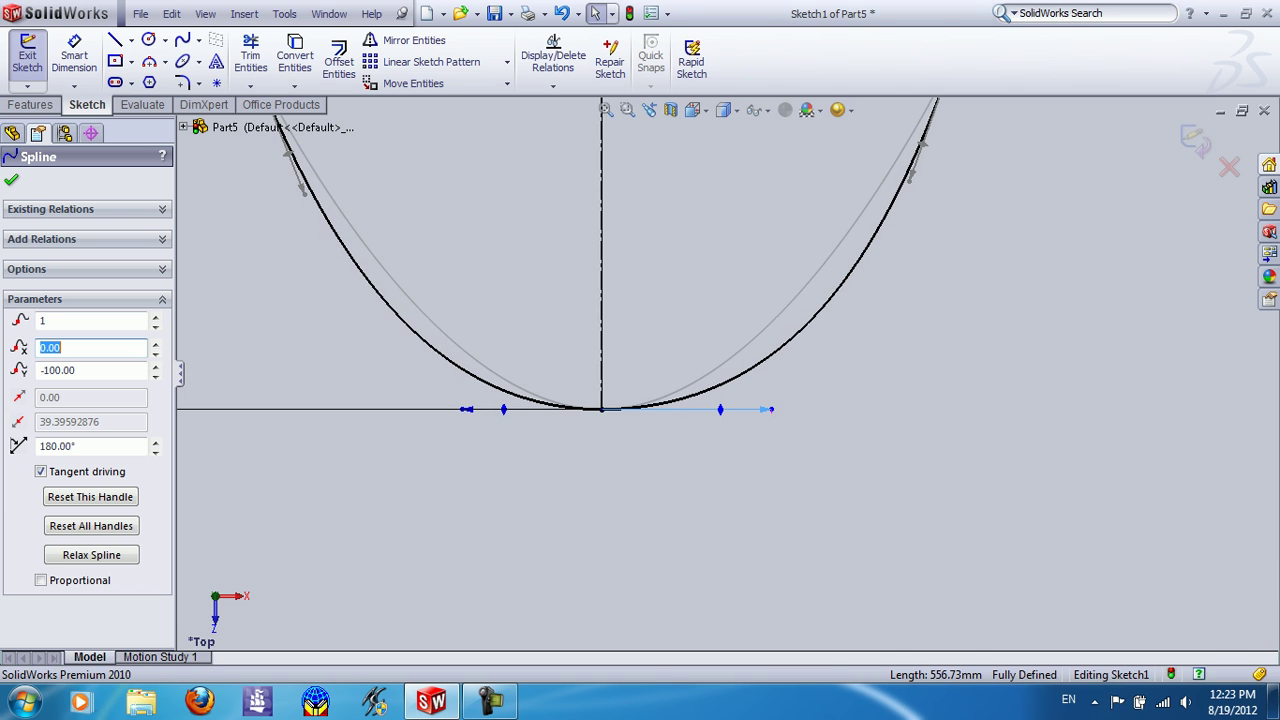
{"action": "scroll", "coordinate": [640, 408], "scroll_direction": "up", "scroll_amount": 1}
{"action": "scroll", "coordinate": [647, 390], "scroll_direction": "up", "scroll_amount": 2}
{"action": "scroll", "coordinate": [693, 377], "scroll_direction": "up", "scroll_amount": 2}
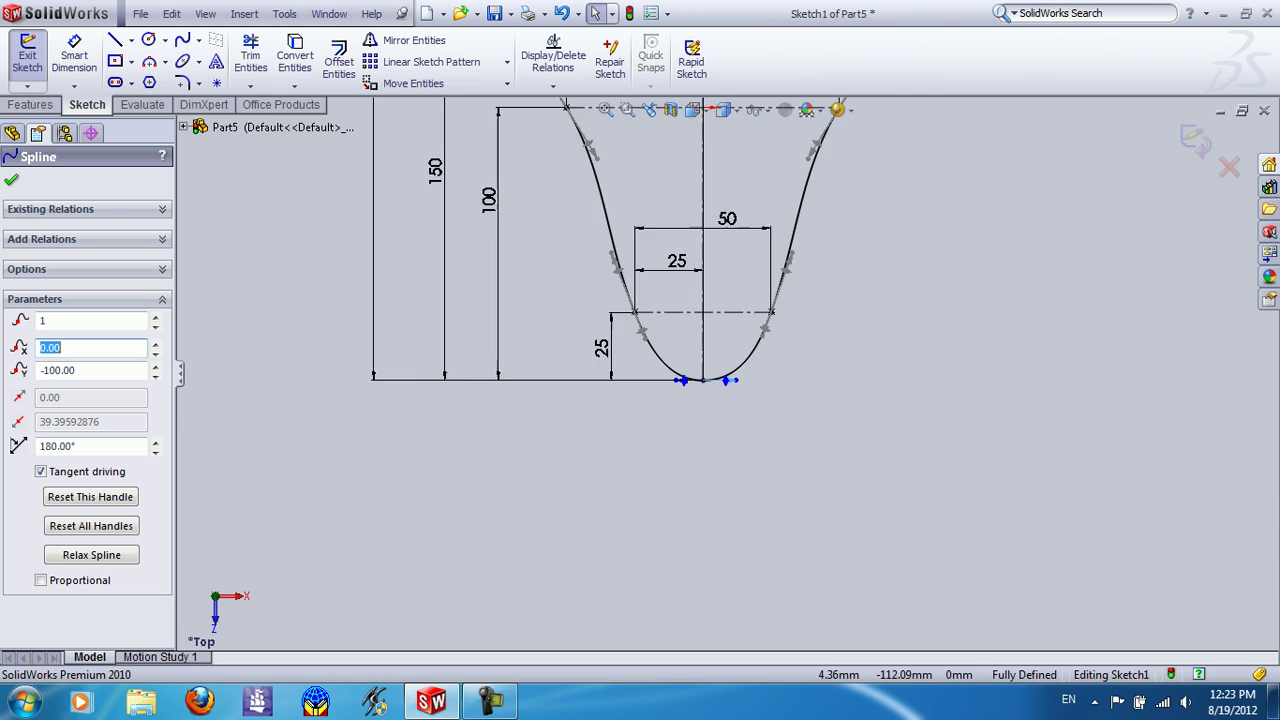
{"action": "scroll", "coordinate": [716, 378], "scroll_direction": "up", "scroll_amount": 2}
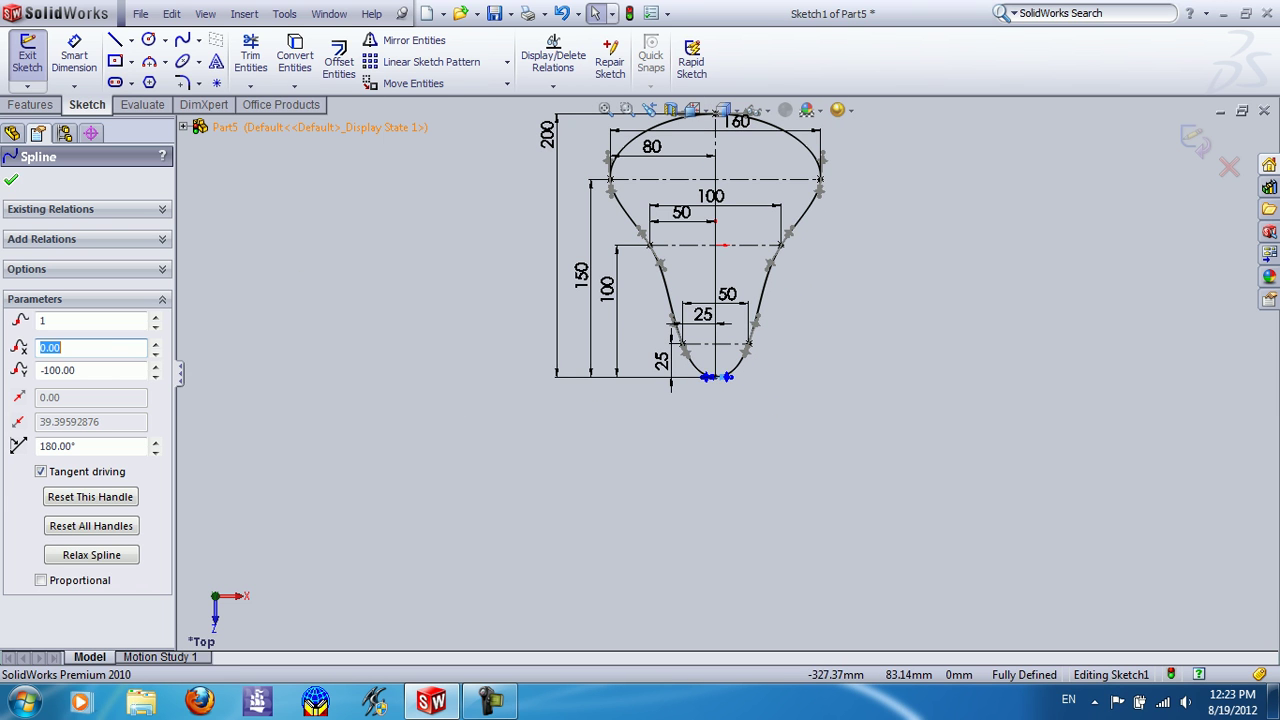
{"action": "key", "text": "Escape"}
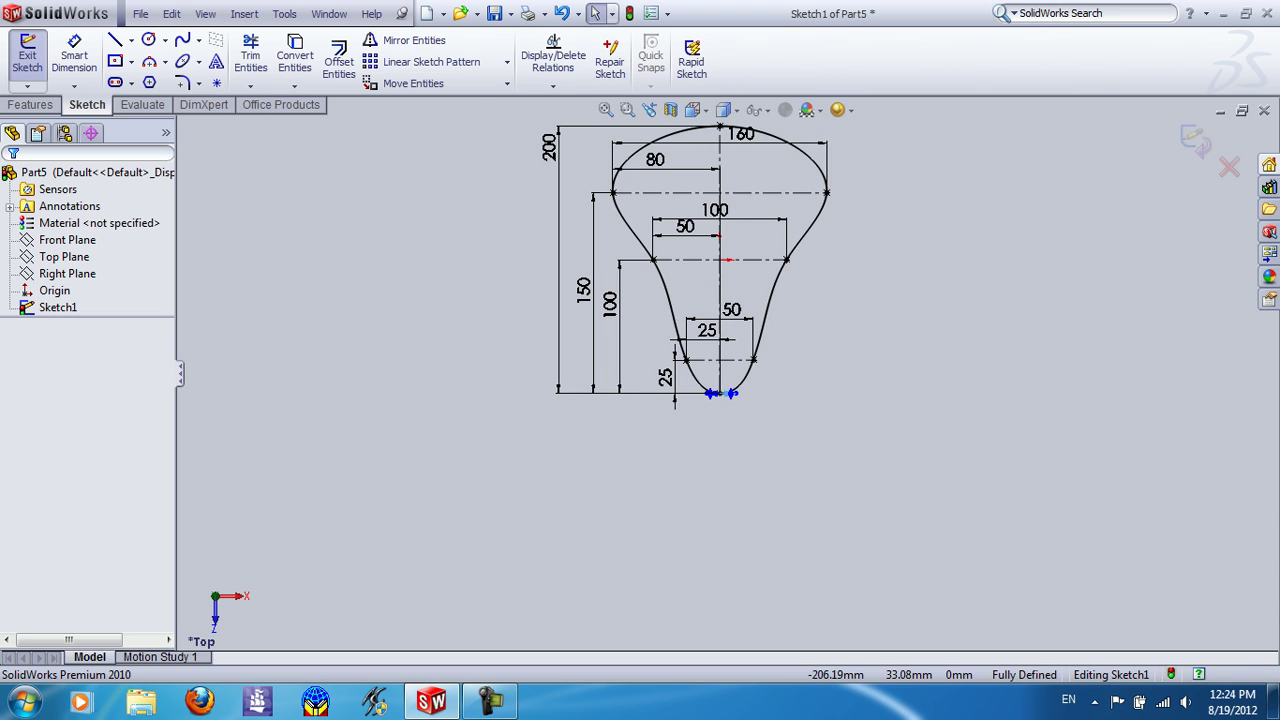
Step: Exit the sketch and extrude the outline 25 mm blind as Boss-Extrude1
{"action": "left_click", "coordinate": [27, 52]}
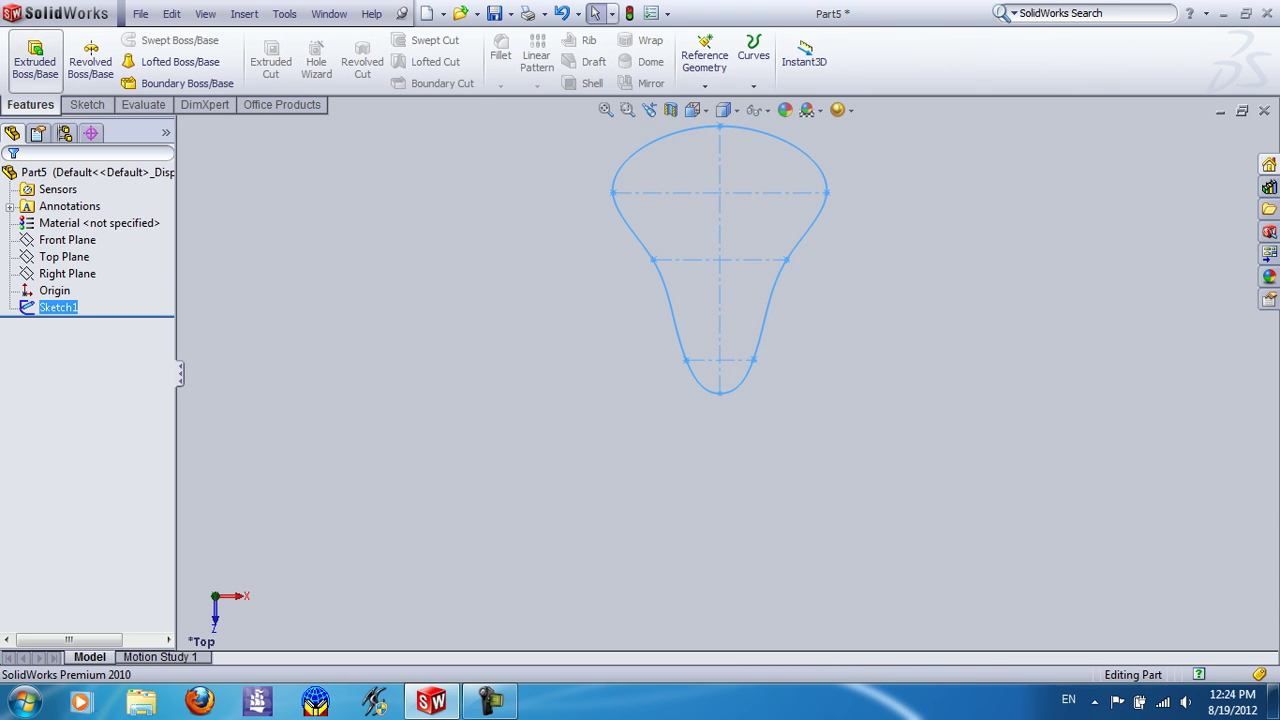
{"action": "left_click", "coordinate": [34, 56]}
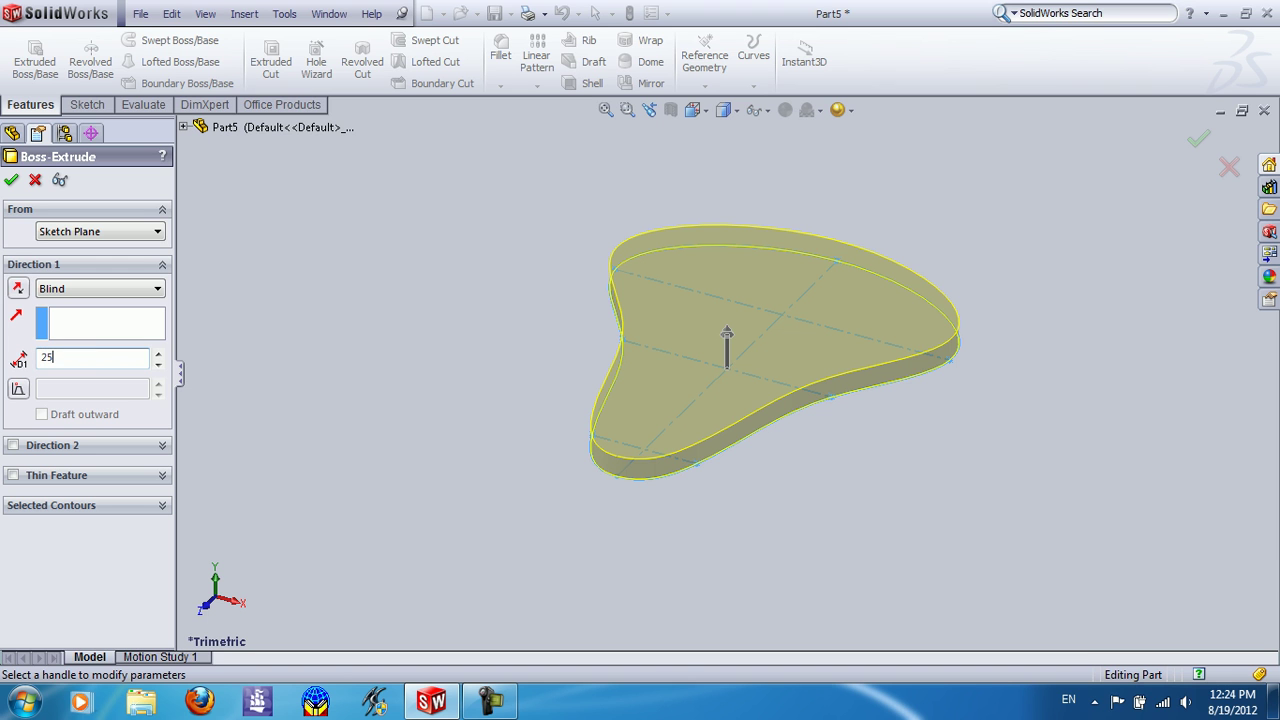
{"action": "key", "text": "Return"}
{"action": "left_click", "coordinate": [11, 179]}
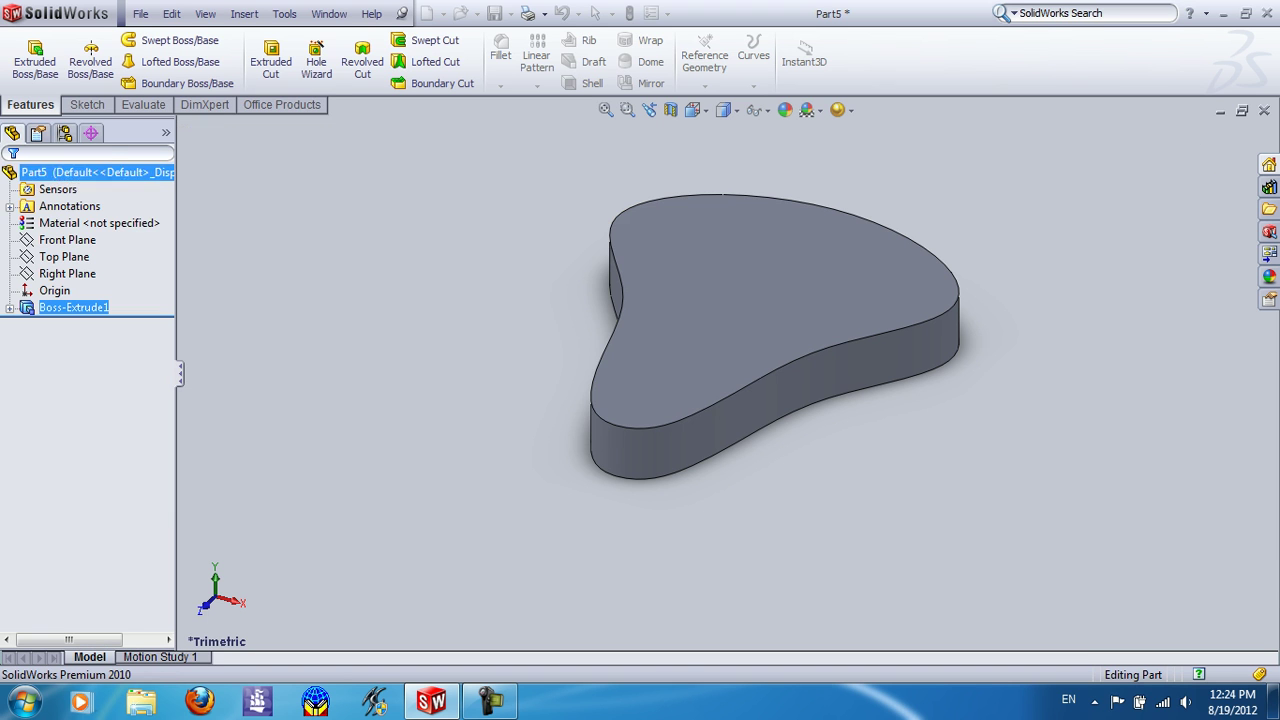
Step: Add a 15° neutral-plane draft to the side faces, using the top face as neutral plane
{"action": "left_click", "coordinate": [588, 62]}
{"action": "left_click", "coordinate": [837, 195]}
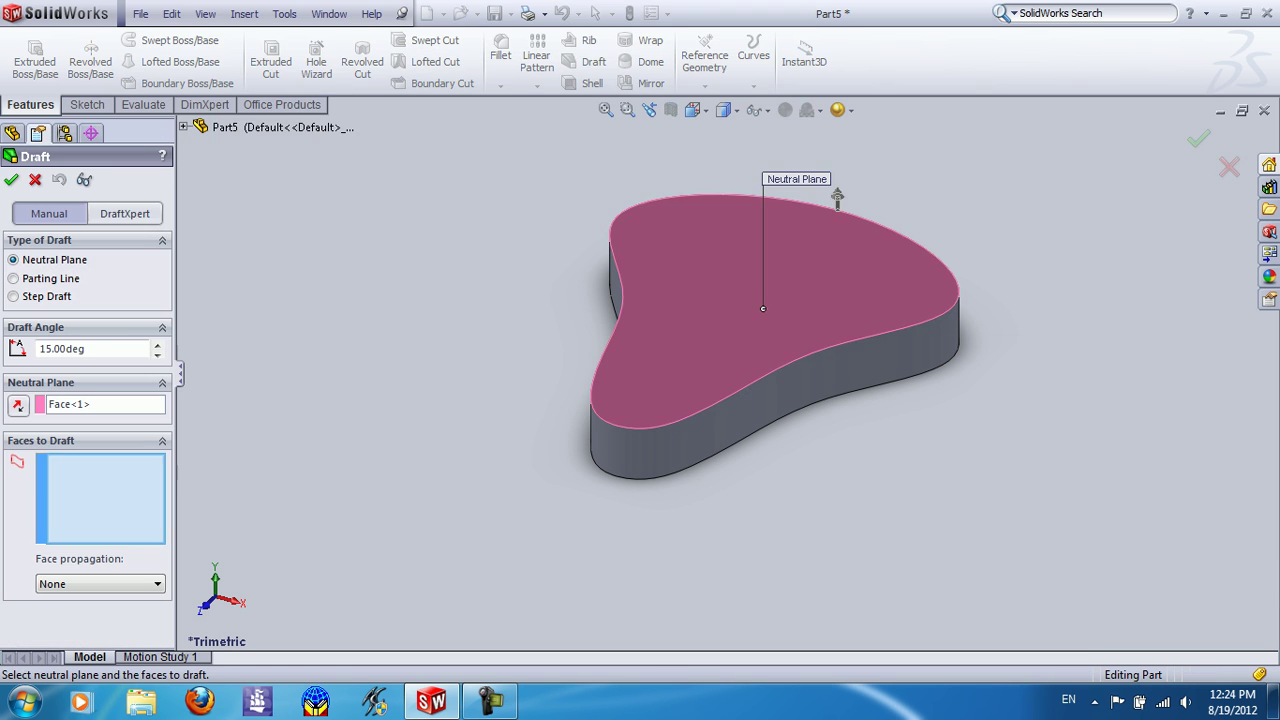
{"action": "left_click", "coordinate": [837, 195]}
{"action": "left_click", "coordinate": [83, 179]}
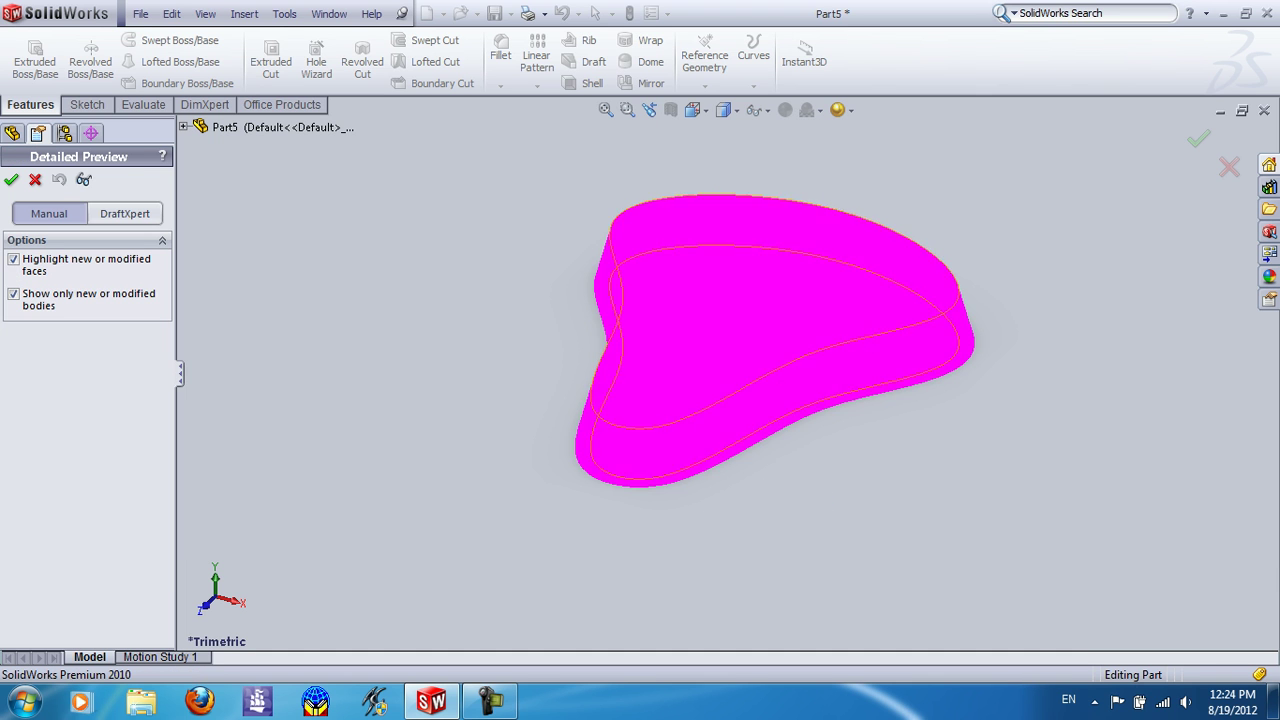
{"action": "left_click", "coordinate": [11, 179]}
{"action": "middle_click_drag", "start_coordinate": [760, 340], "coordinate": [680, 330]}
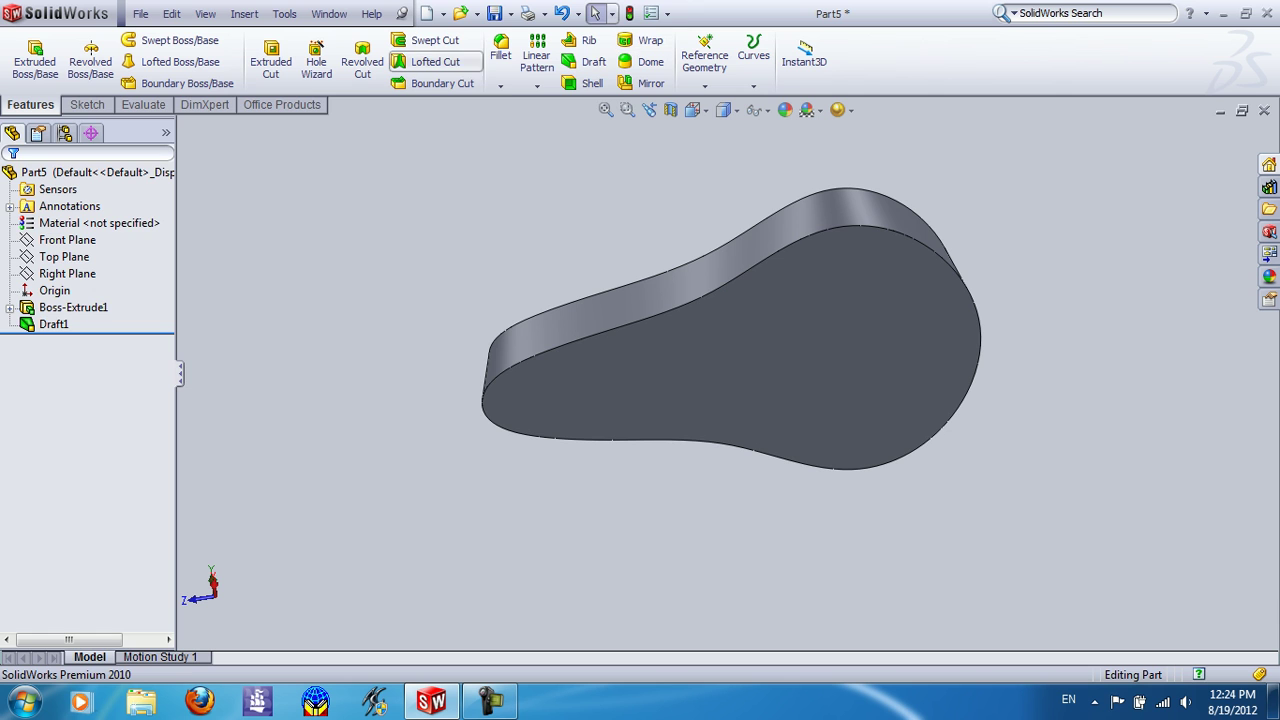
{"action": "left_click", "coordinate": [500, 48]}
{"action": "left_click", "coordinate": [690, 302]}
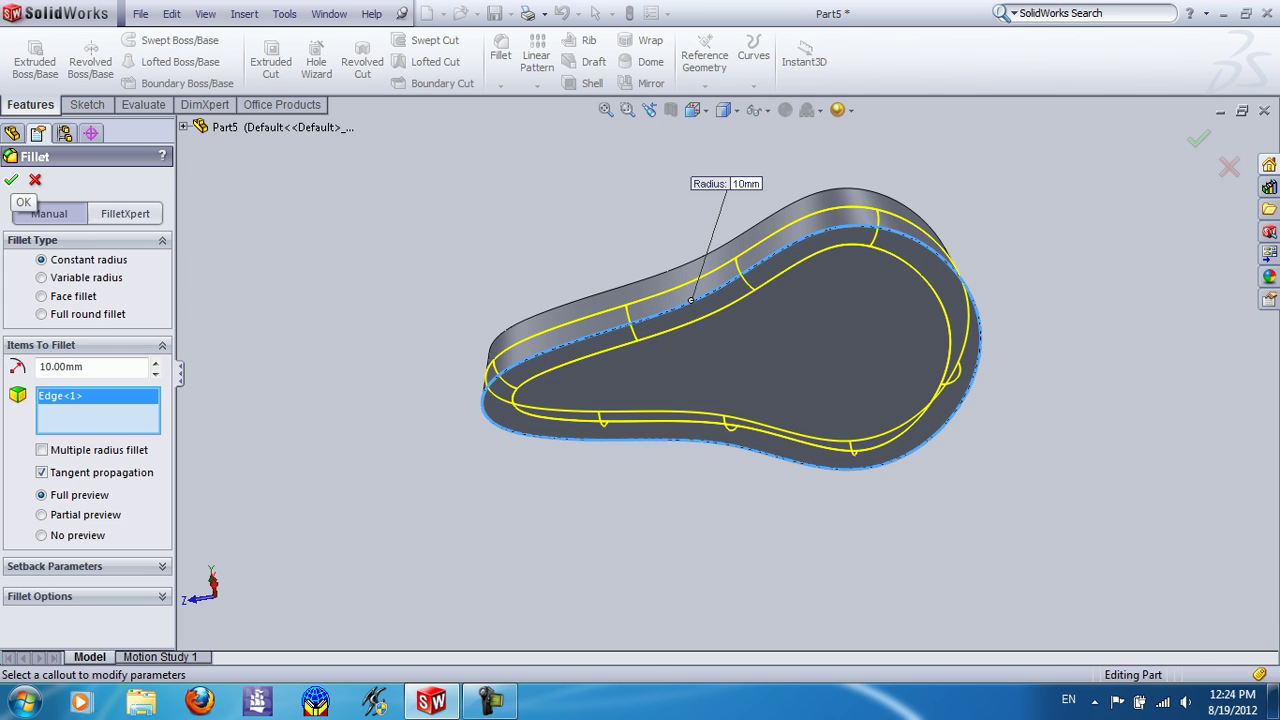
{"action": "left_click", "coordinate": [11, 181]}
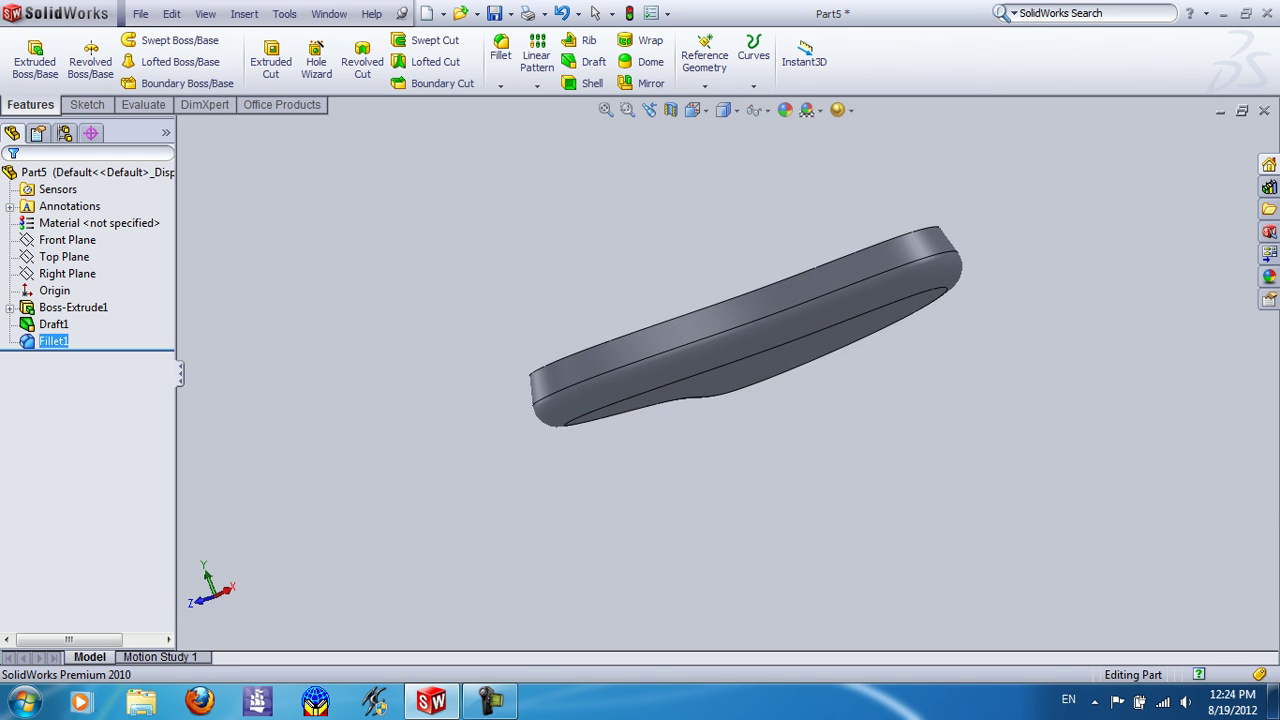
{"action": "left_click", "coordinate": [562, 13]}
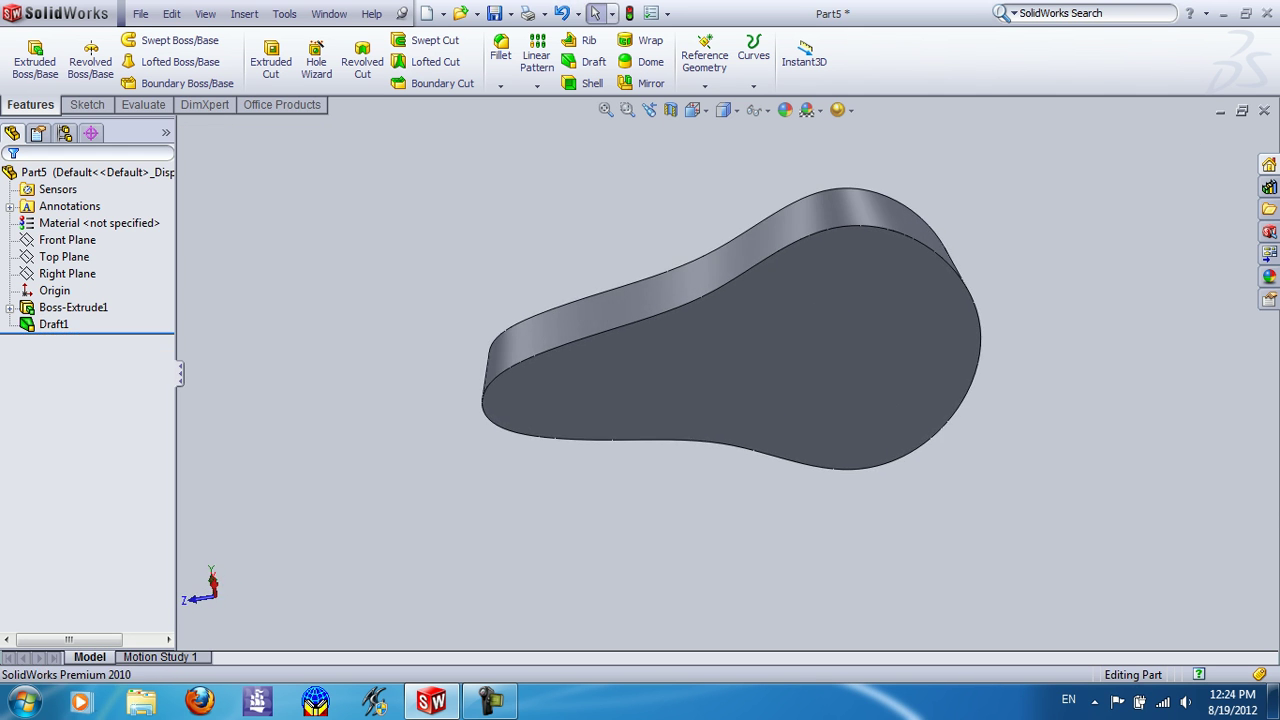
Step: Shell the seat with 5 mm walls, removing the top face
{"action": "left_click", "coordinate": [684, 259]}
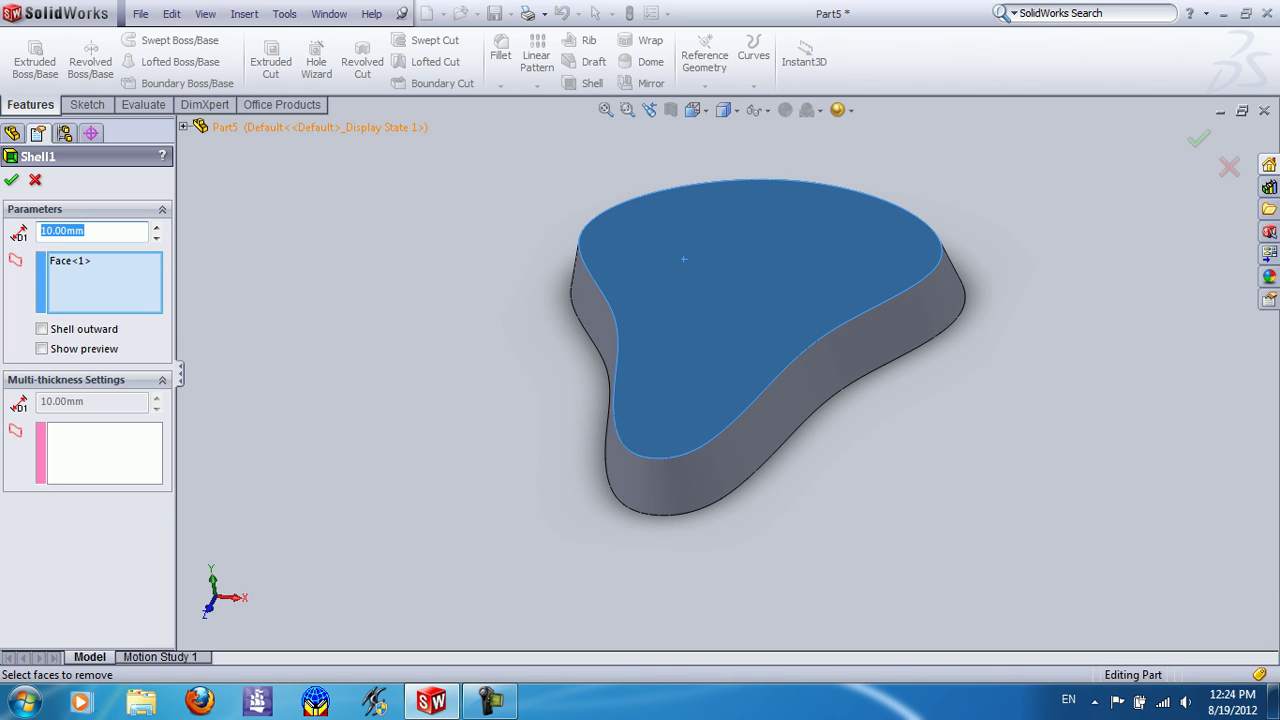
{"action": "type", "text": "5"}
{"action": "key", "text": "Return"}
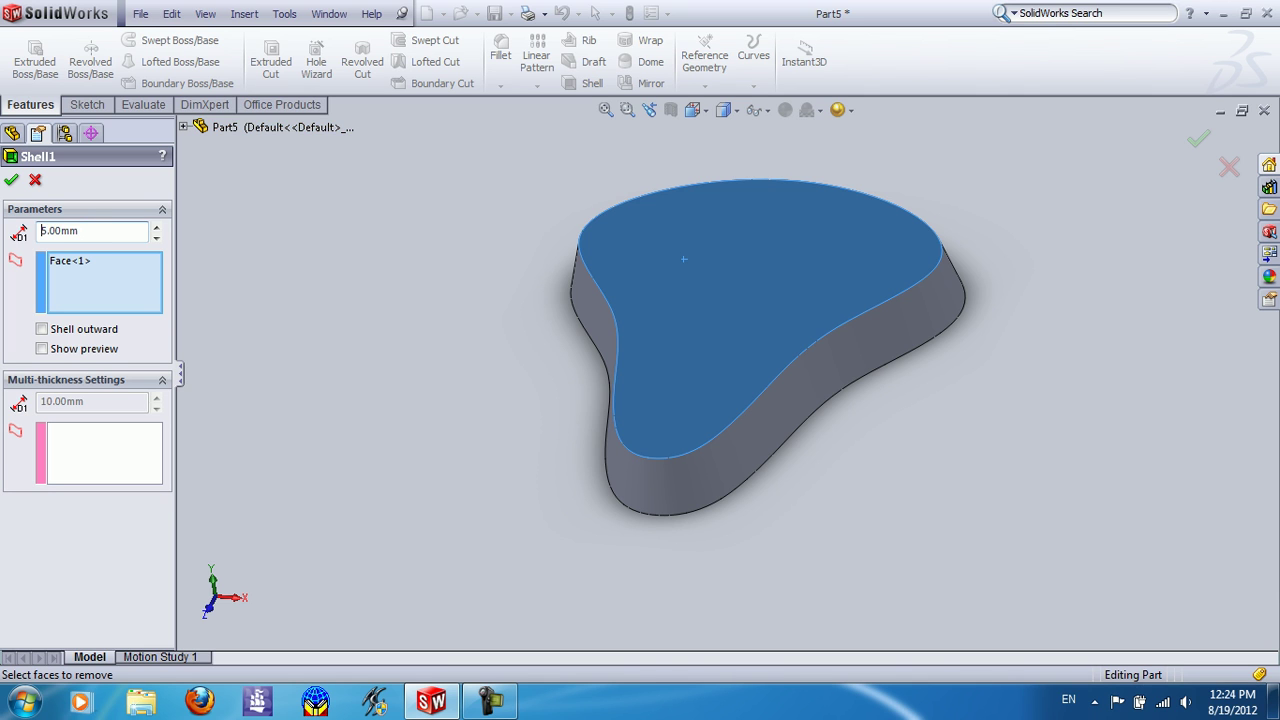
{"action": "key", "text": "alt+w"}
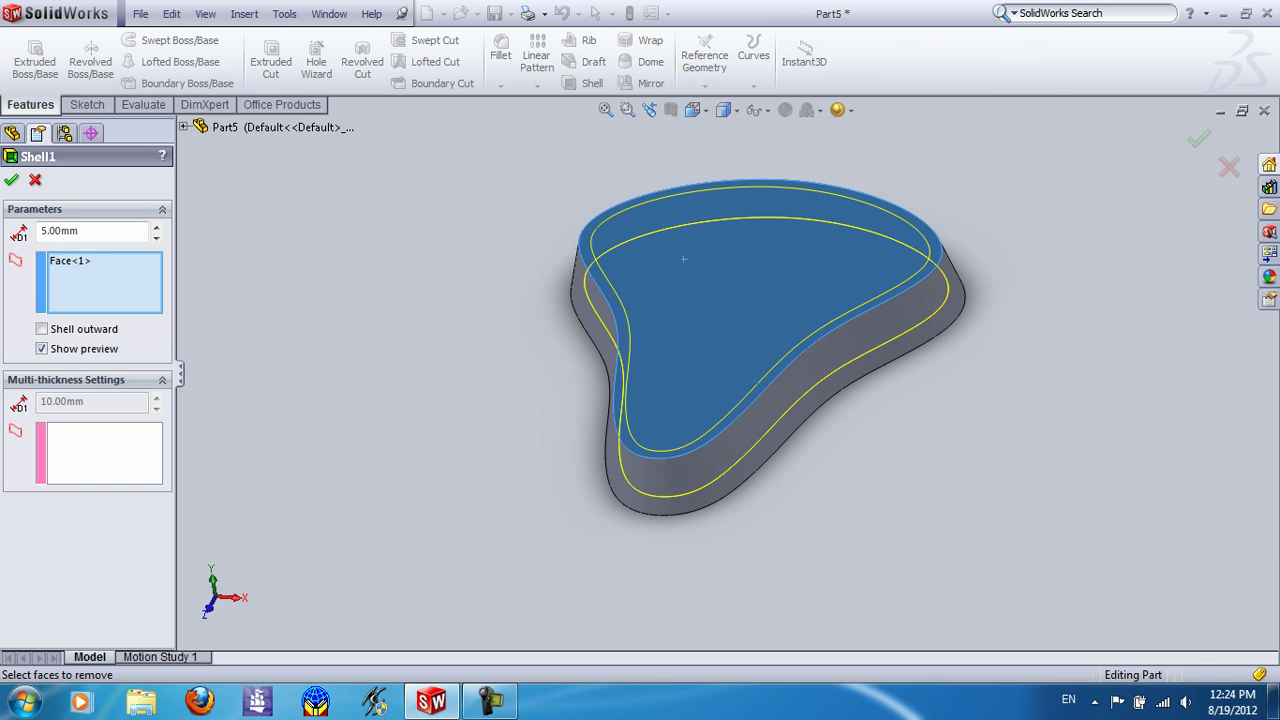
{"action": "key", "text": "Return"}
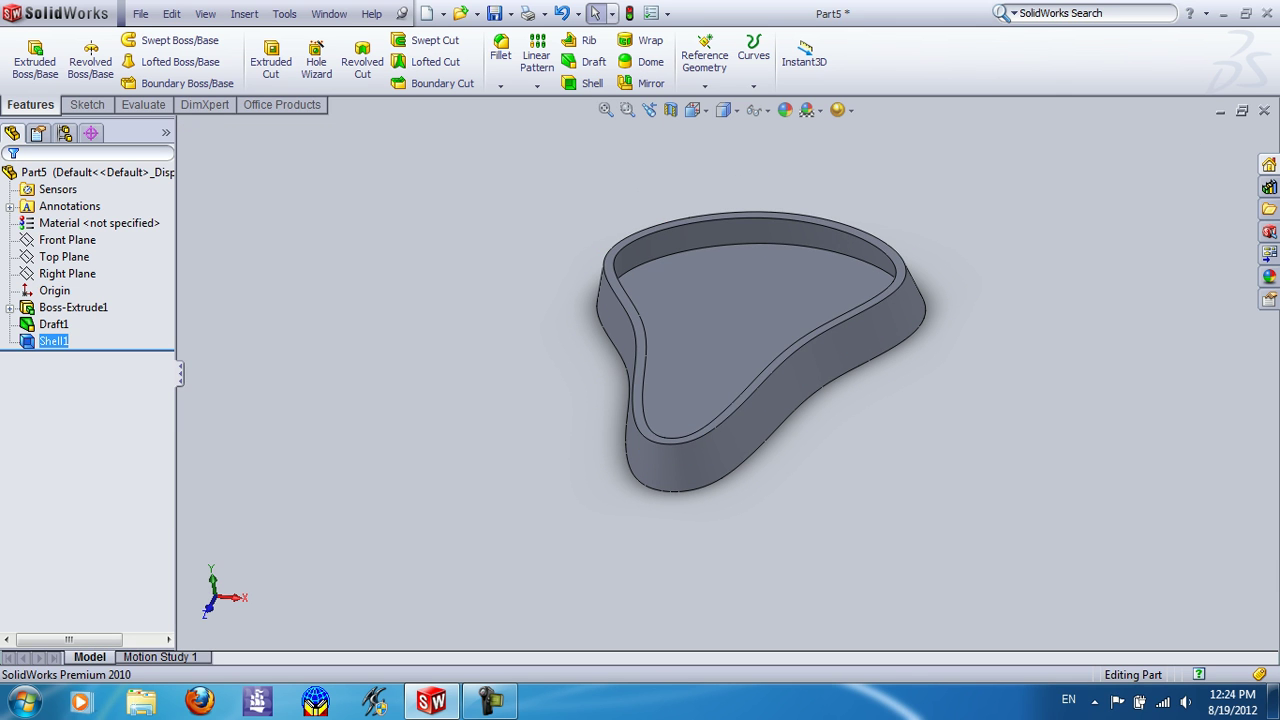
Step: Create reference plane Plane1 offset 20 mm from the Top Plane
{"action": "left_click", "coordinate": [704, 61]}
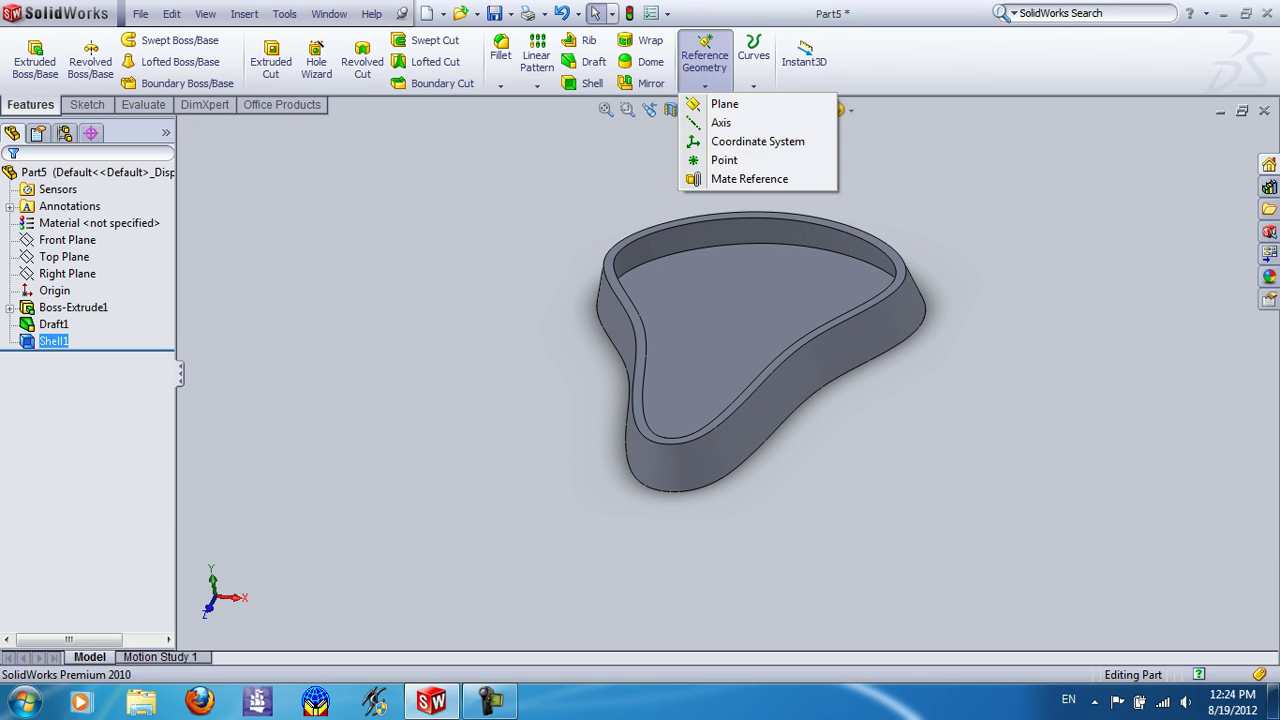
{"action": "left_click", "coordinate": [712, 183]}
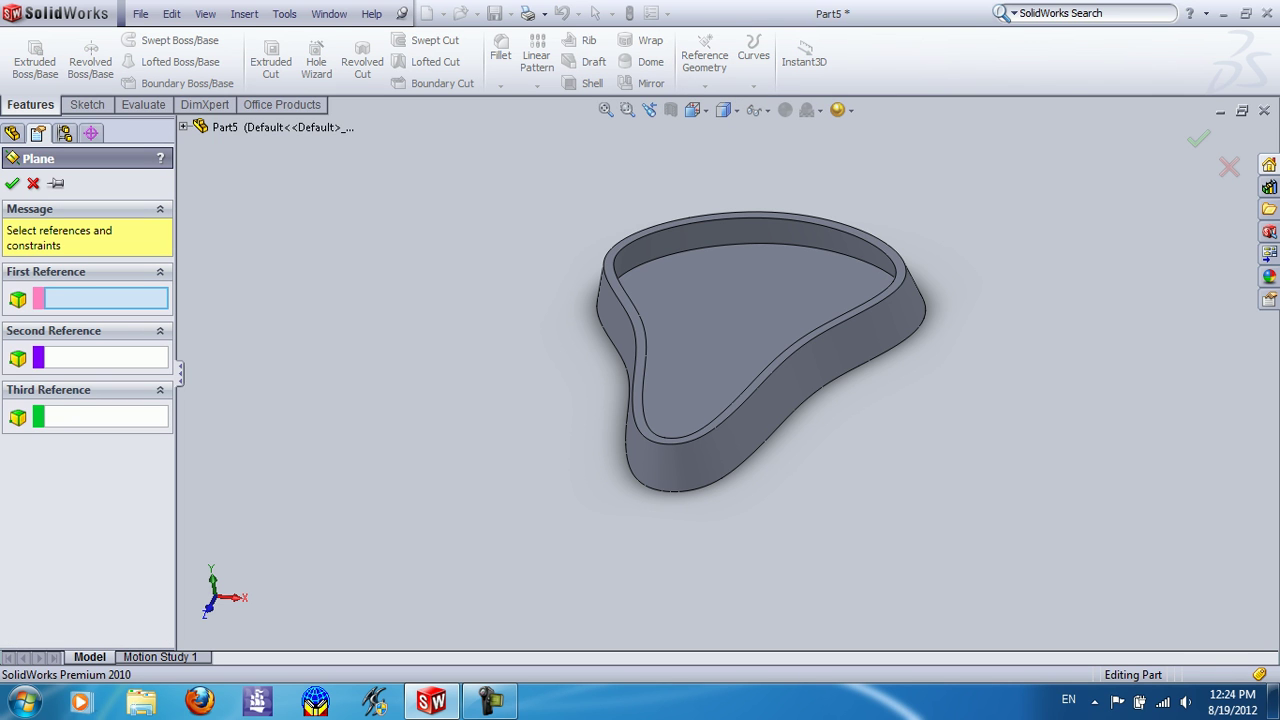
{"action": "left_click", "coordinate": [183, 127]}
{"action": "left_click", "coordinate": [255, 211]}
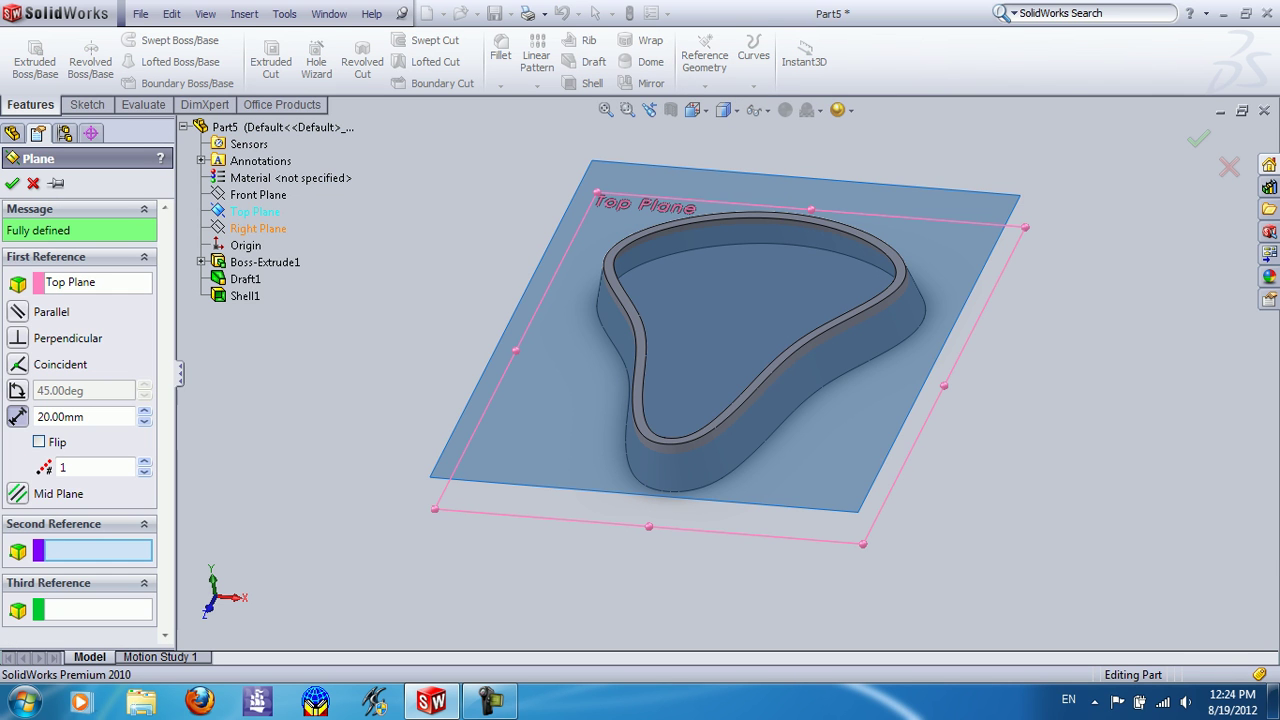
{"action": "key", "text": "Return"}
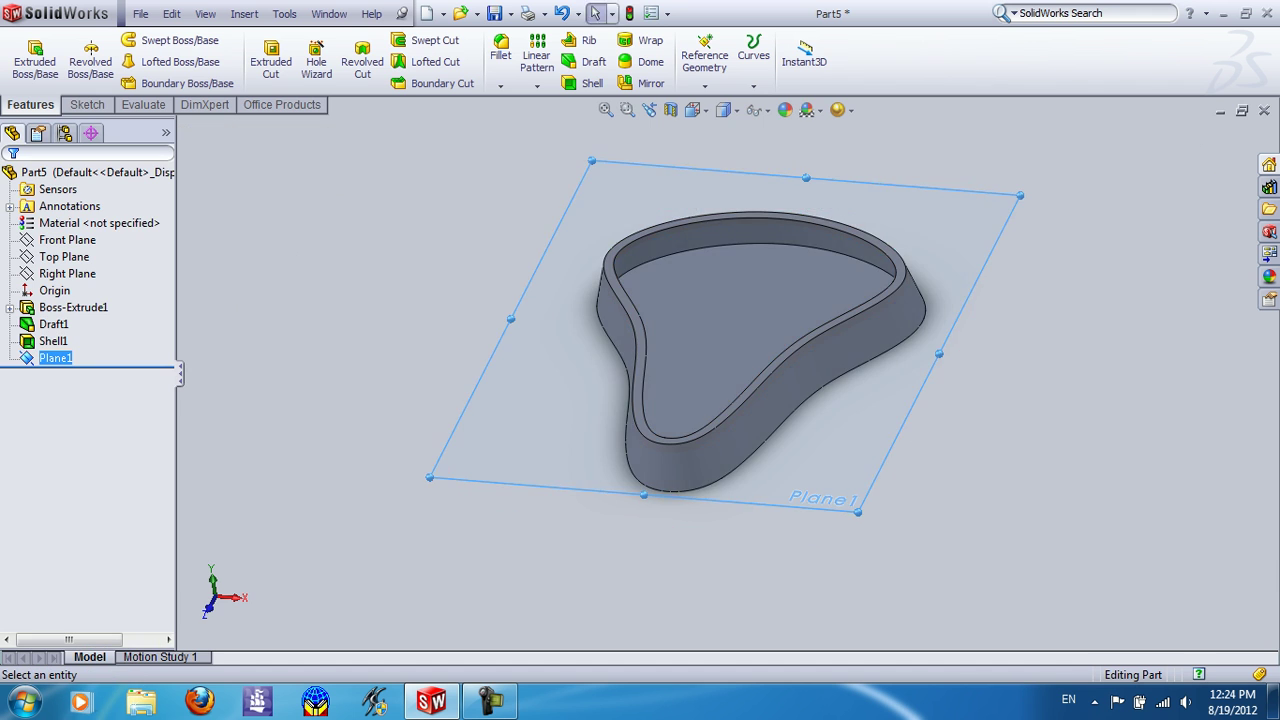
Step: Turn the view normal to Plane1 so it is seen face-on
{"action": "middle_click_drag", "start_coordinate": [720, 300], "coordinate": [720, 420]}
{"action": "right_click", "coordinate": [636, 238]}
{"action": "left_click", "coordinate": [706, 212]}
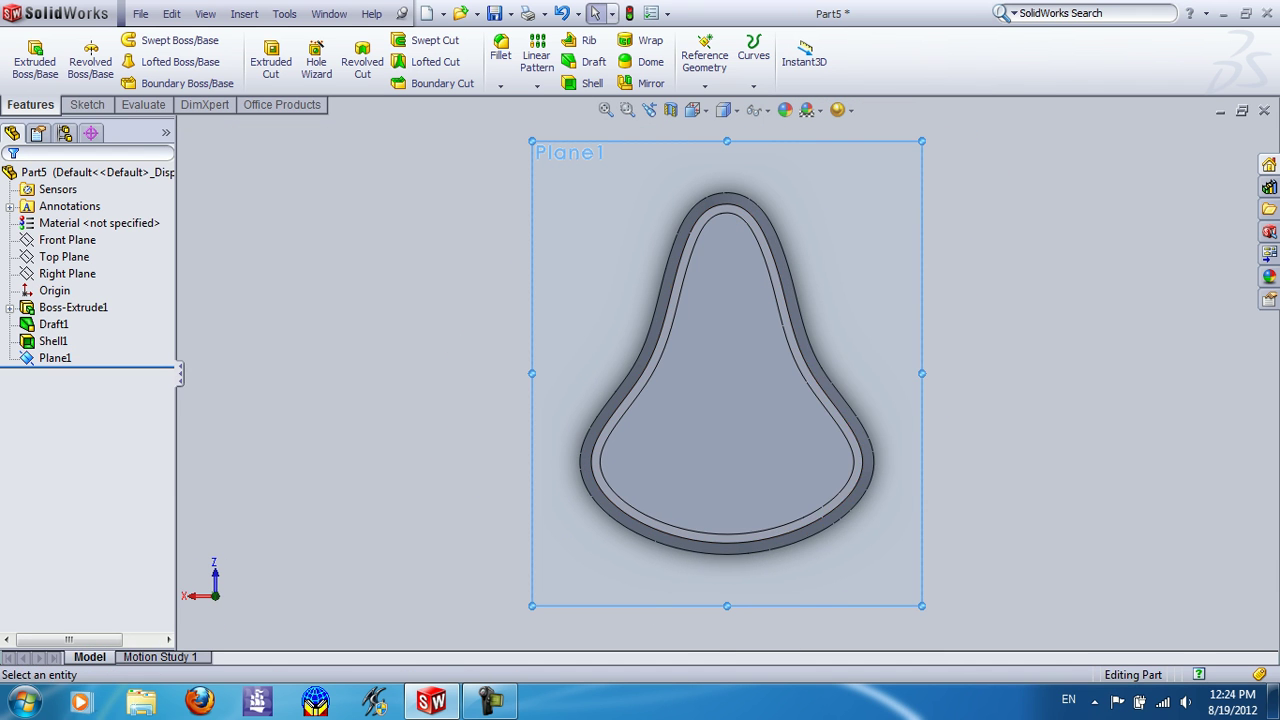
{"action": "right_click", "coordinate": [808, 180]}
Step: Sketch on Plane1 a vertical line from the tray's inner back edge to the nose's inner edge
{"action": "left_click", "coordinate": [840, 215]}
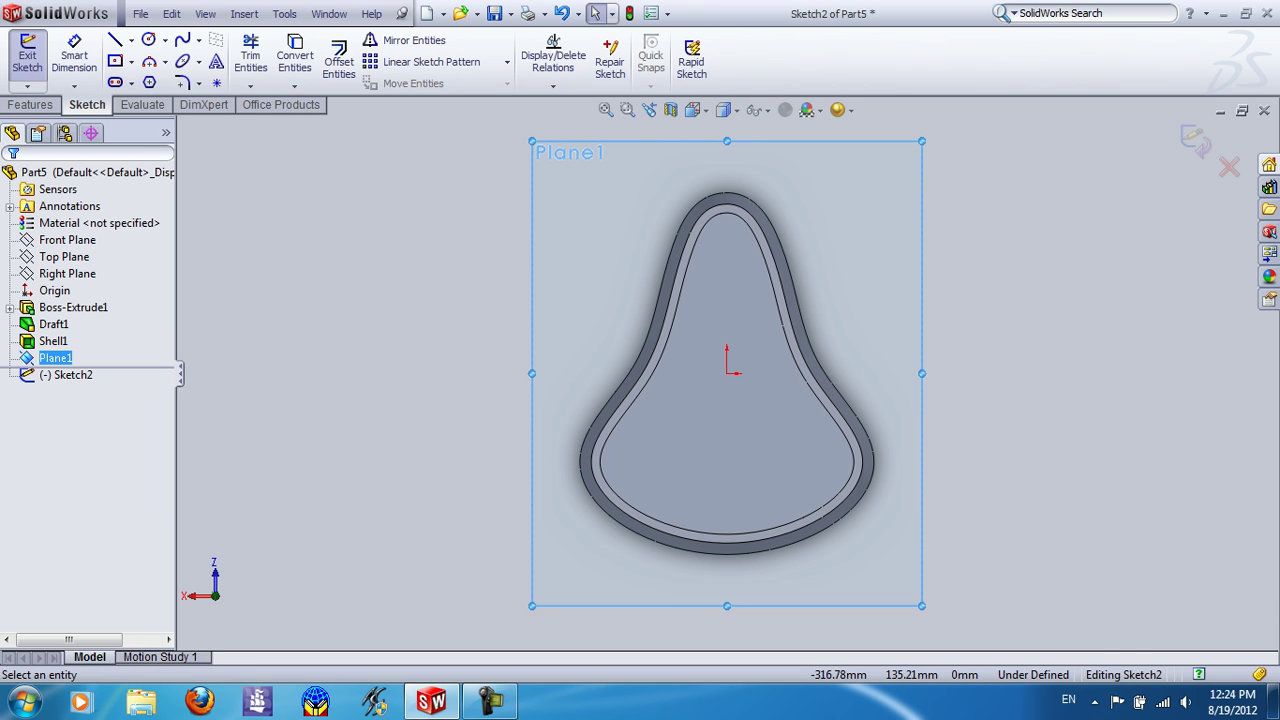
{"action": "left_click", "coordinate": [131, 40]}
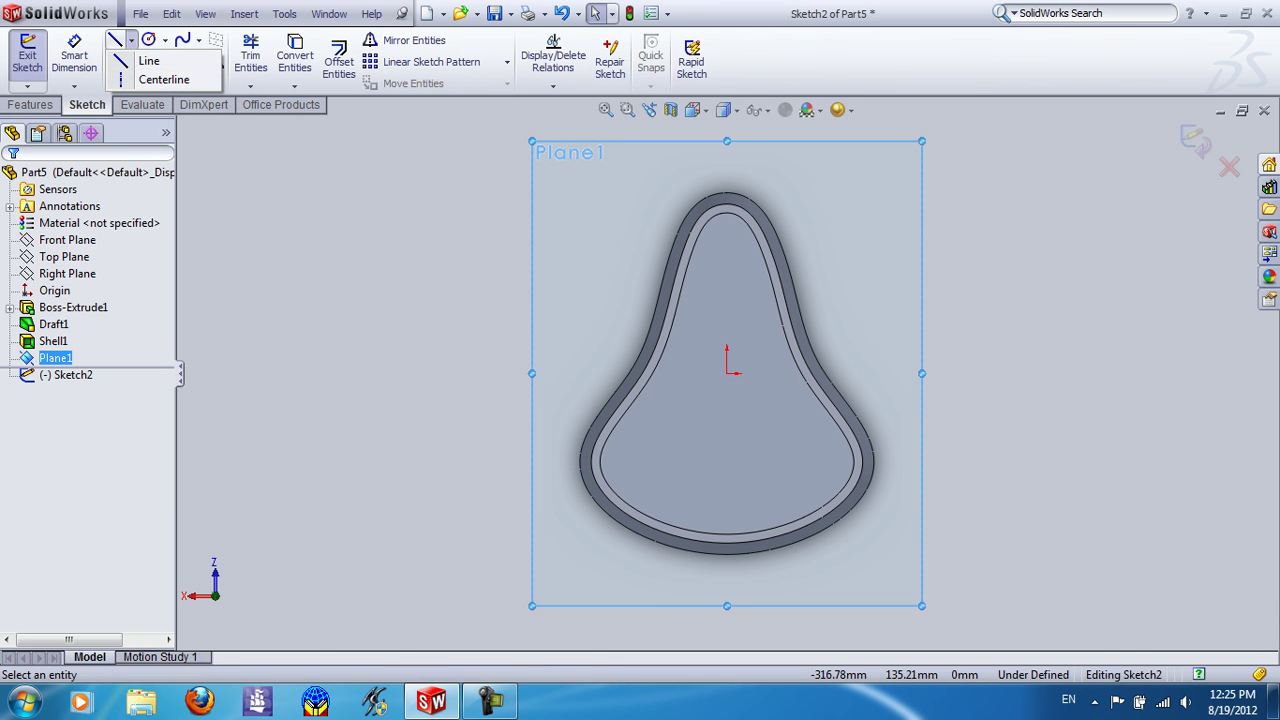
{"action": "left_click", "coordinate": [116, 40]}
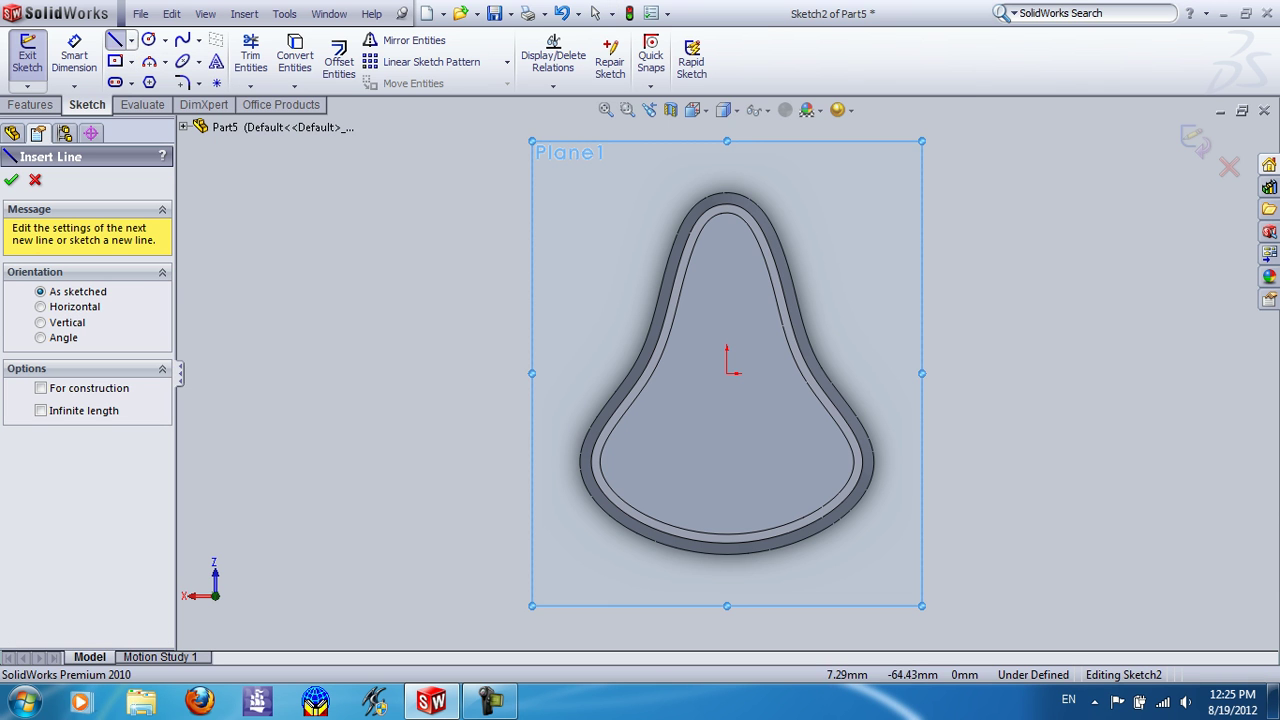
{"action": "scroll", "coordinate": [740, 550], "scroll_direction": "down", "scroll_amount": 3}
{"action": "left_click", "coordinate": [726, 518]}
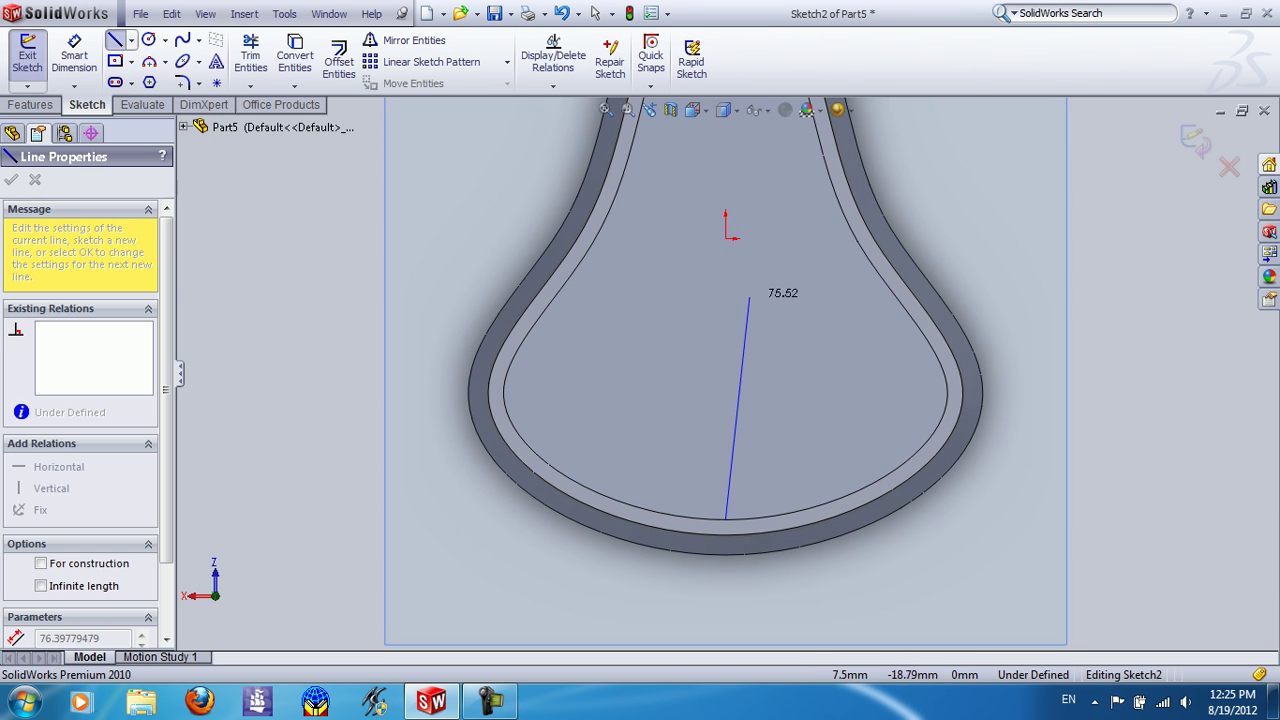
{"action": "scroll", "coordinate": [749, 297], "scroll_direction": "up", "scroll_amount": 2}
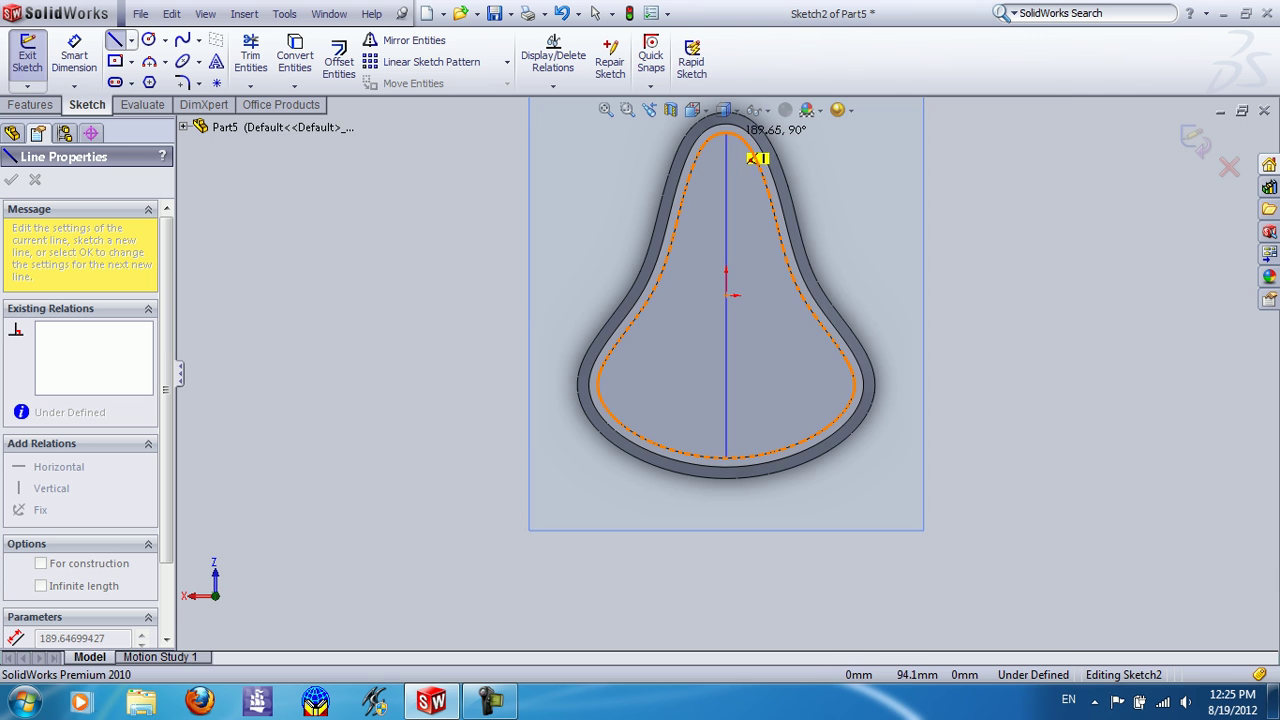
{"action": "scroll", "coordinate": [757, 158], "scroll_direction": "down", "scroll_amount": 1}
{"action": "scroll", "coordinate": [757, 200], "scroll_direction": "down", "scroll_amount": 1}
{"action": "scroll", "coordinate": [770, 220], "scroll_direction": "down", "scroll_amount": 1}
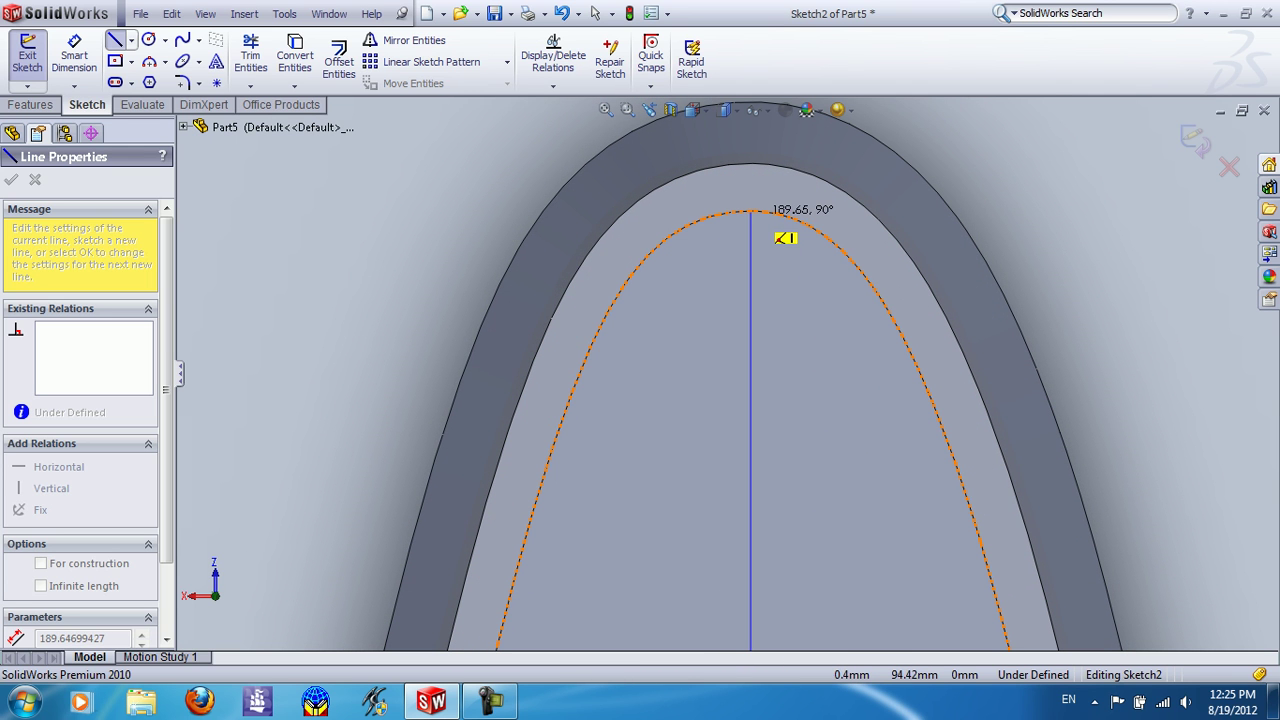
{"action": "left_click", "coordinate": [751, 211]}
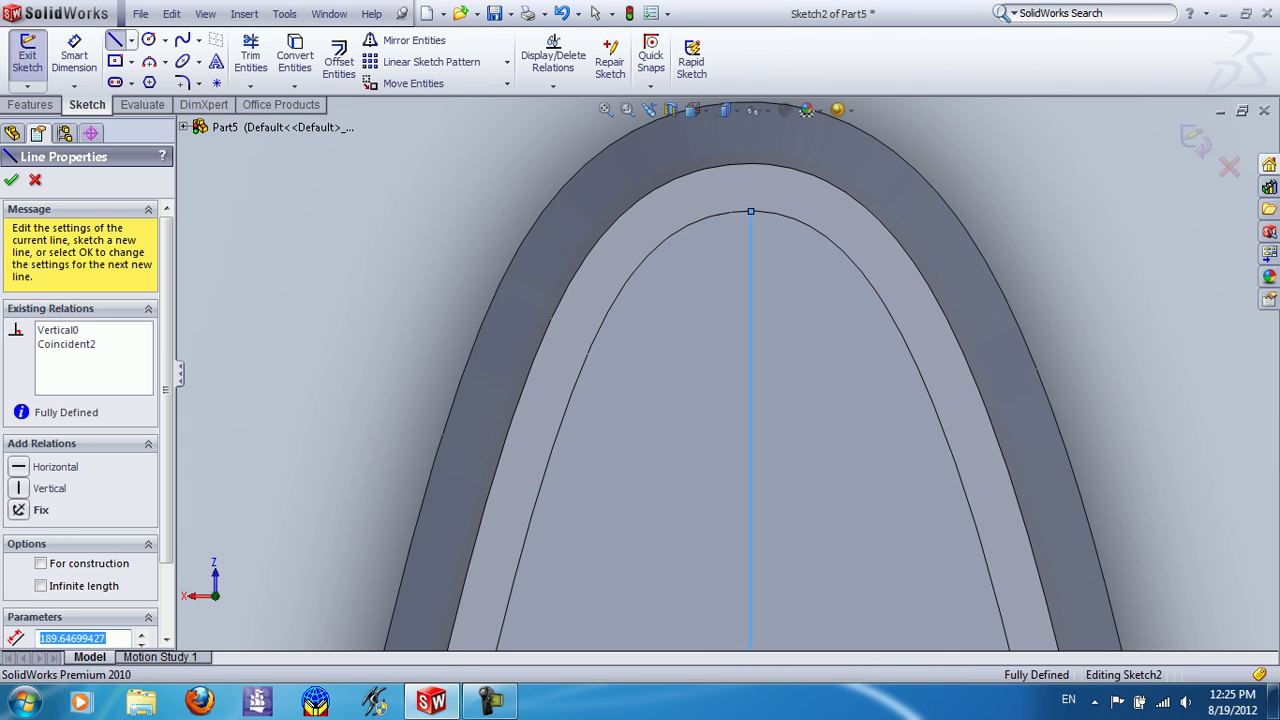
{"action": "key", "text": "Escape"}
Step: Exit the sketch so the line is saved as Sketch2
{"action": "scroll", "coordinate": [717, 428], "scroll_direction": "up", "scroll_amount": 1}
{"action": "scroll", "coordinate": [717, 428], "scroll_direction": "up", "scroll_amount": 1}
{"action": "scroll", "coordinate": [717, 428], "scroll_direction": "up", "scroll_amount": 1}
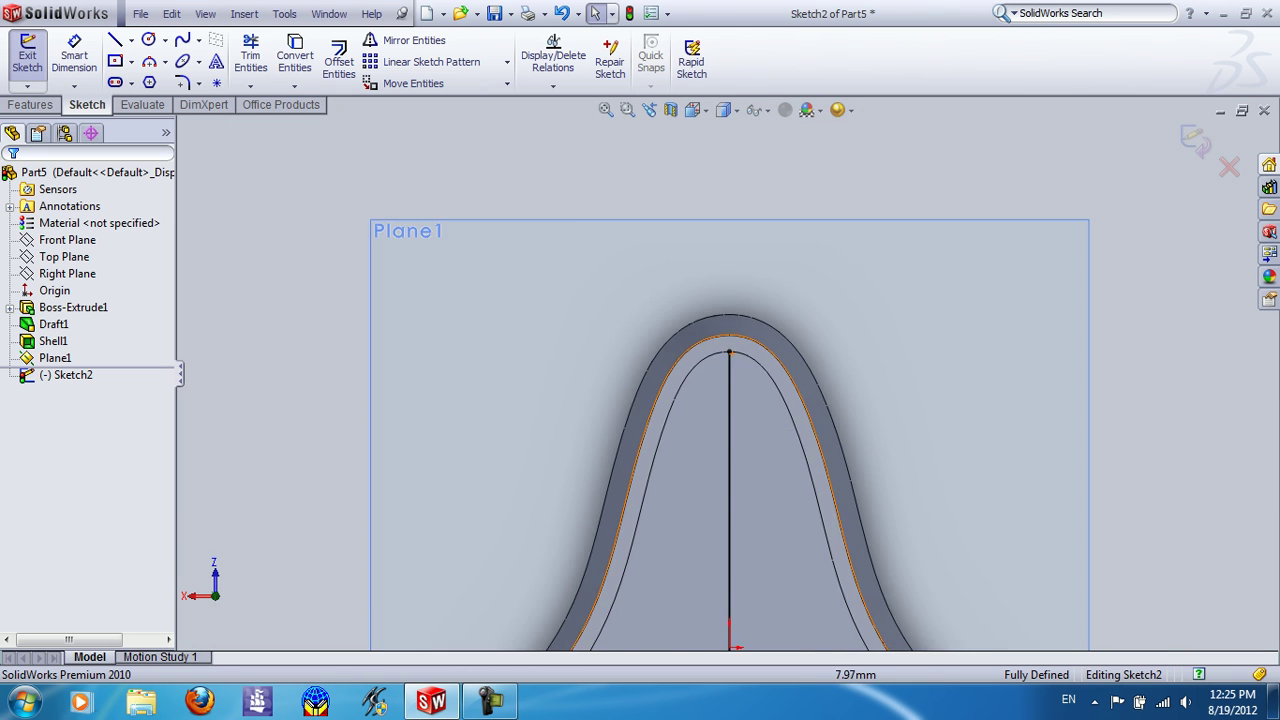
{"action": "scroll", "coordinate": [760, 545], "scroll_direction": "up", "scroll_amount": 1}
{"action": "scroll", "coordinate": [760, 545], "scroll_direction": "up", "scroll_amount": 1}
{"action": "left_click", "coordinate": [27, 55]}
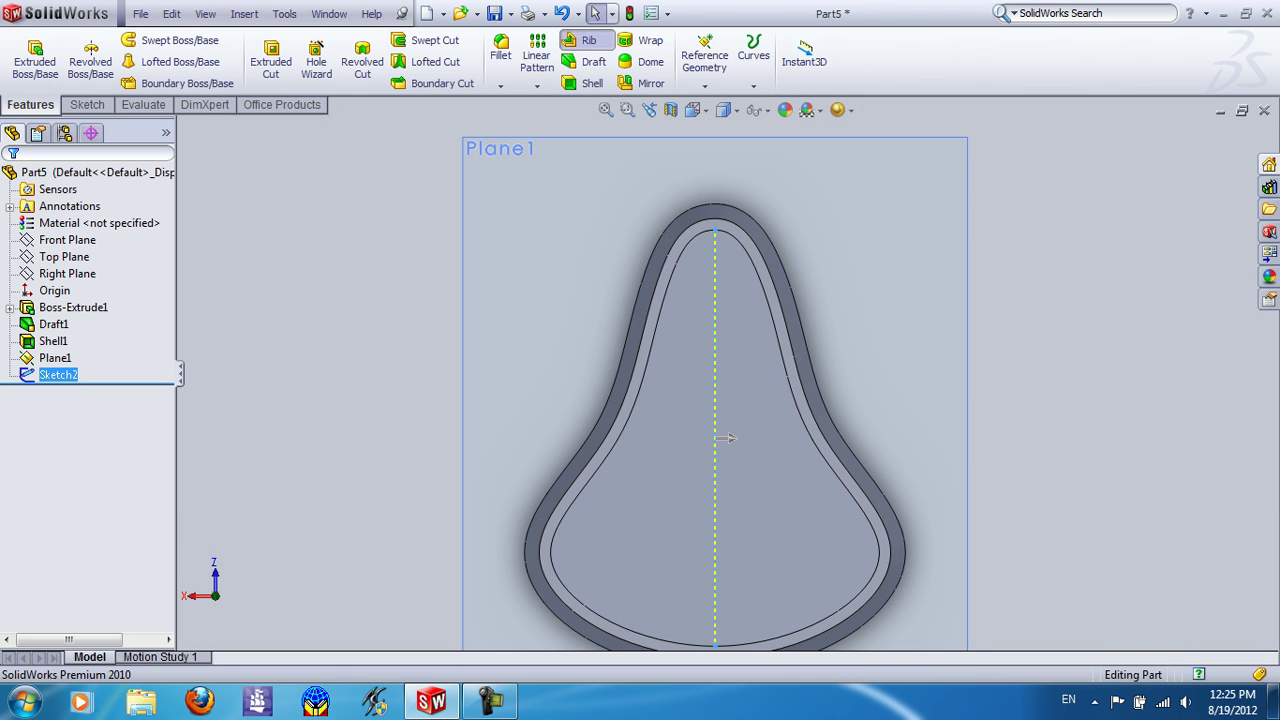
Step: Build Rib1 from Sketch2, 10 mm thick, centred on the line and parallel to the sketch
{"action": "left_click", "coordinate": [588, 40]}
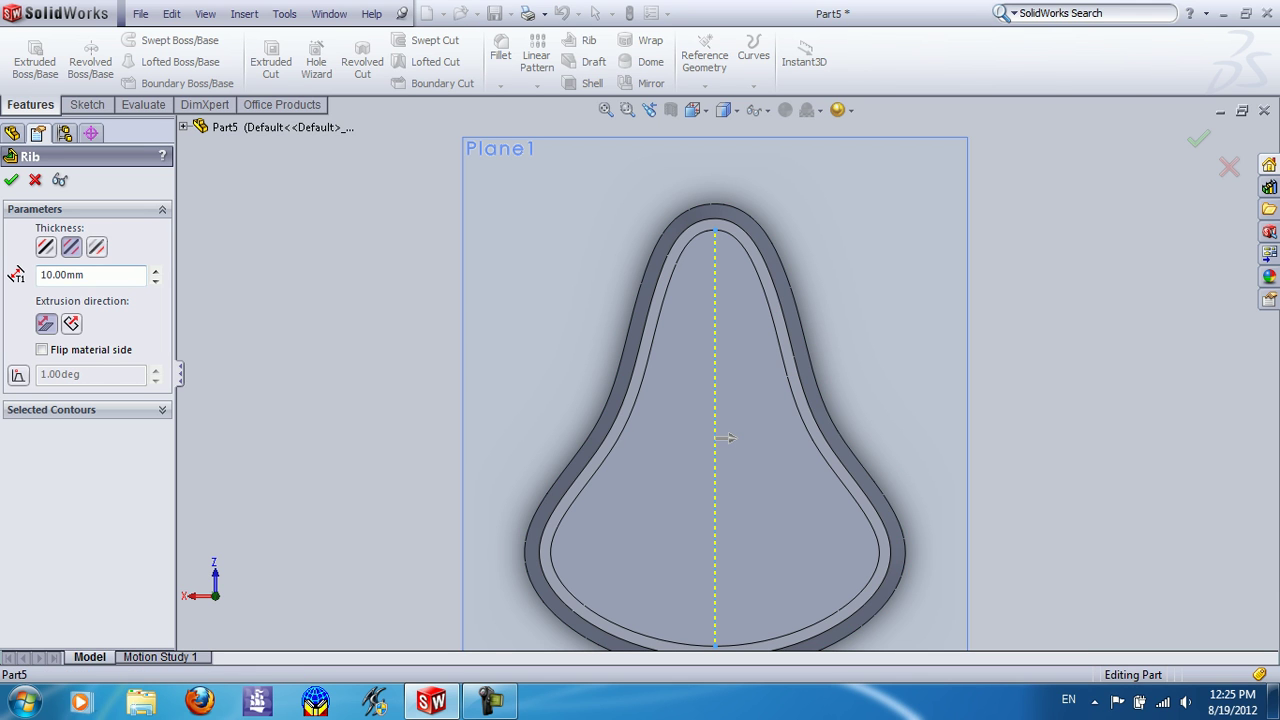
{"action": "left_click", "coordinate": [724, 437]}
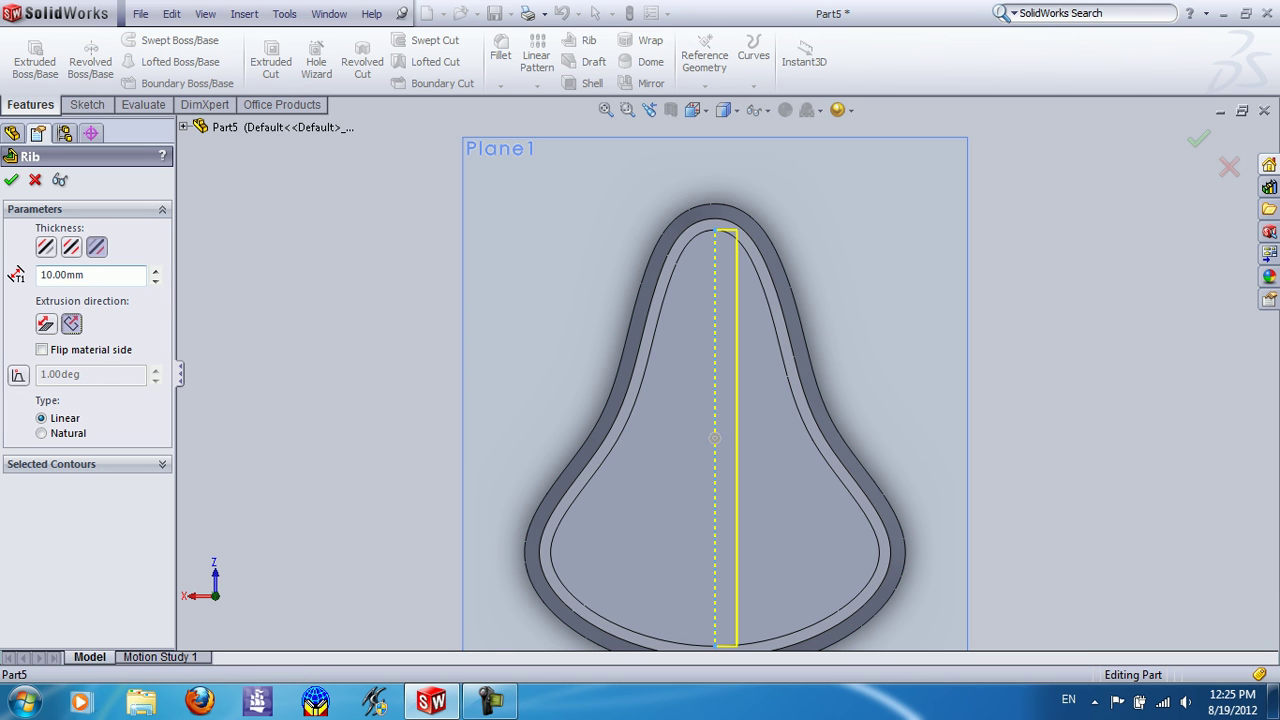
{"action": "left_click", "coordinate": [71, 246]}
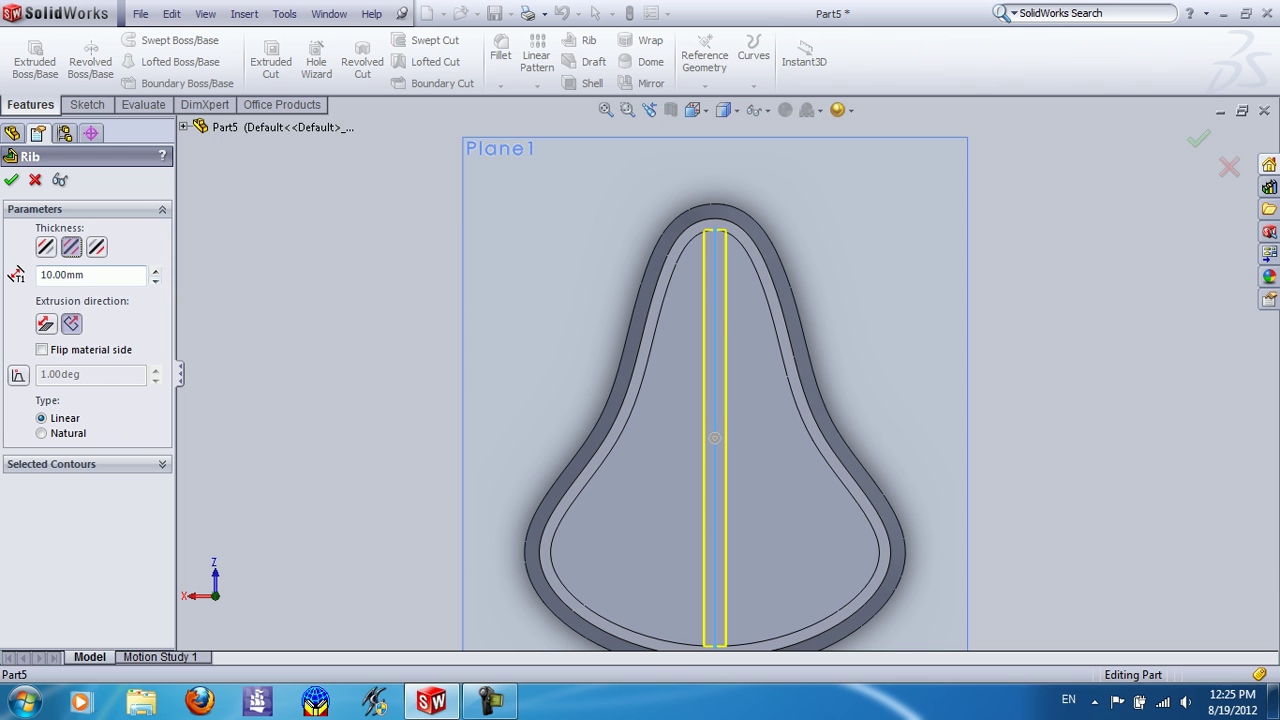
{"action": "left_click", "coordinate": [11, 180]}
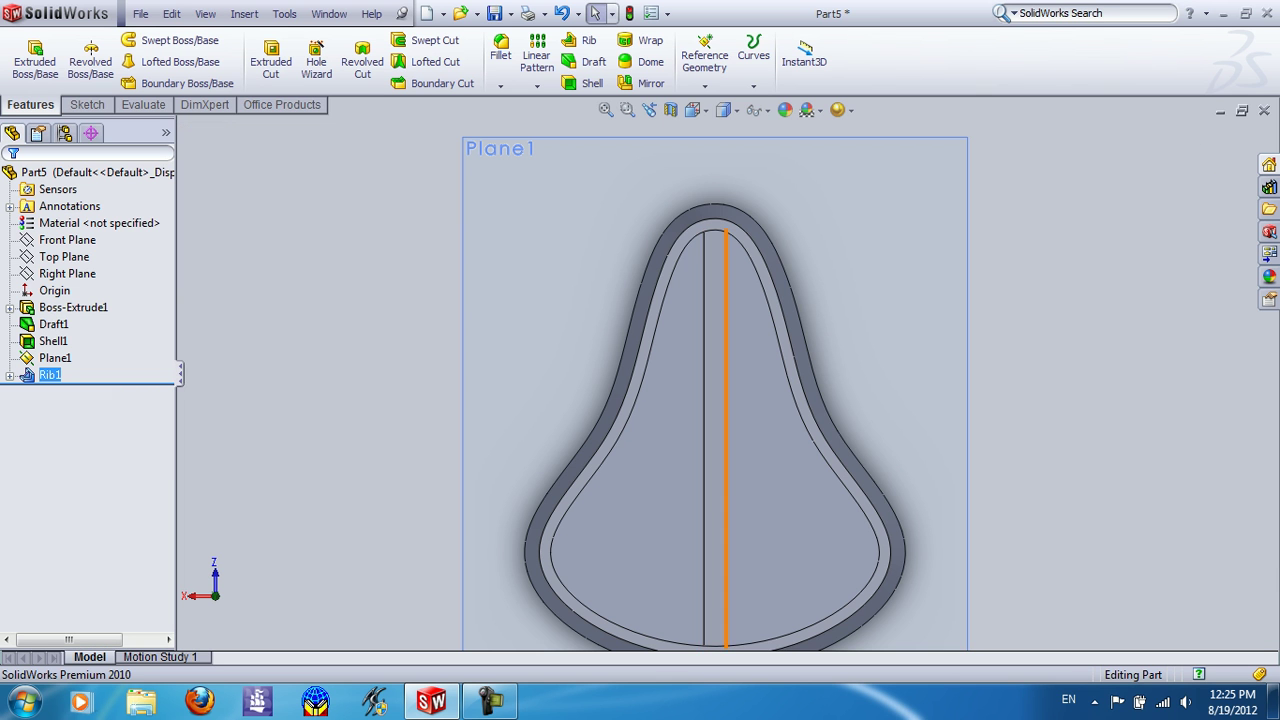
{"action": "right_click", "coordinate": [550, 184]}
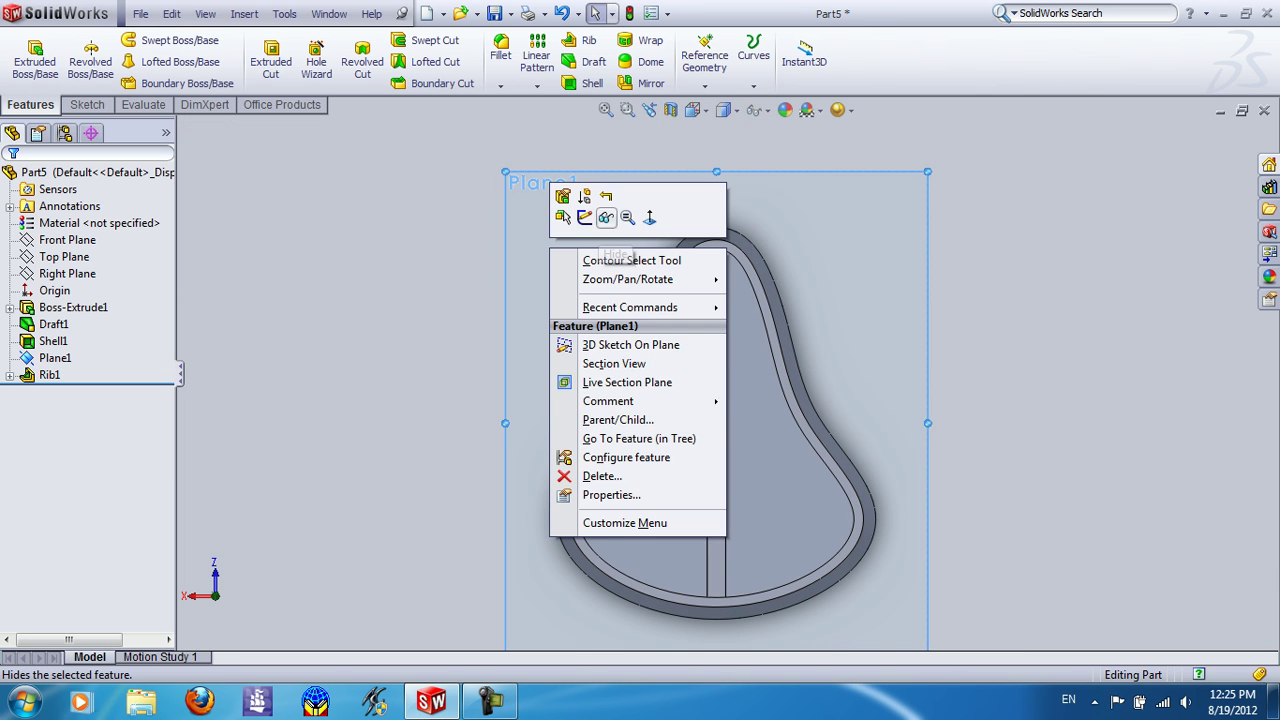
Step: Sketch four circles on Plane1: two small ones near the nose, two larger near the rear
{"action": "left_click", "coordinate": [585, 217]}
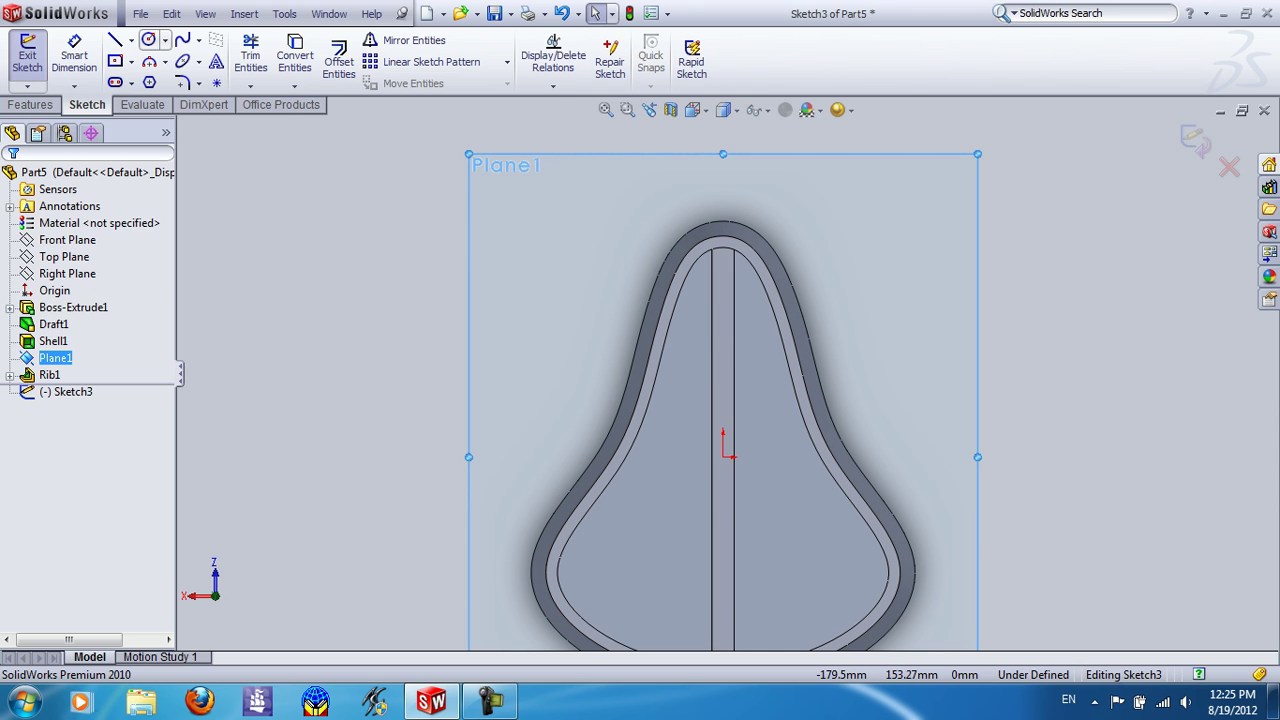
{"action": "left_click", "coordinate": [148, 39]}
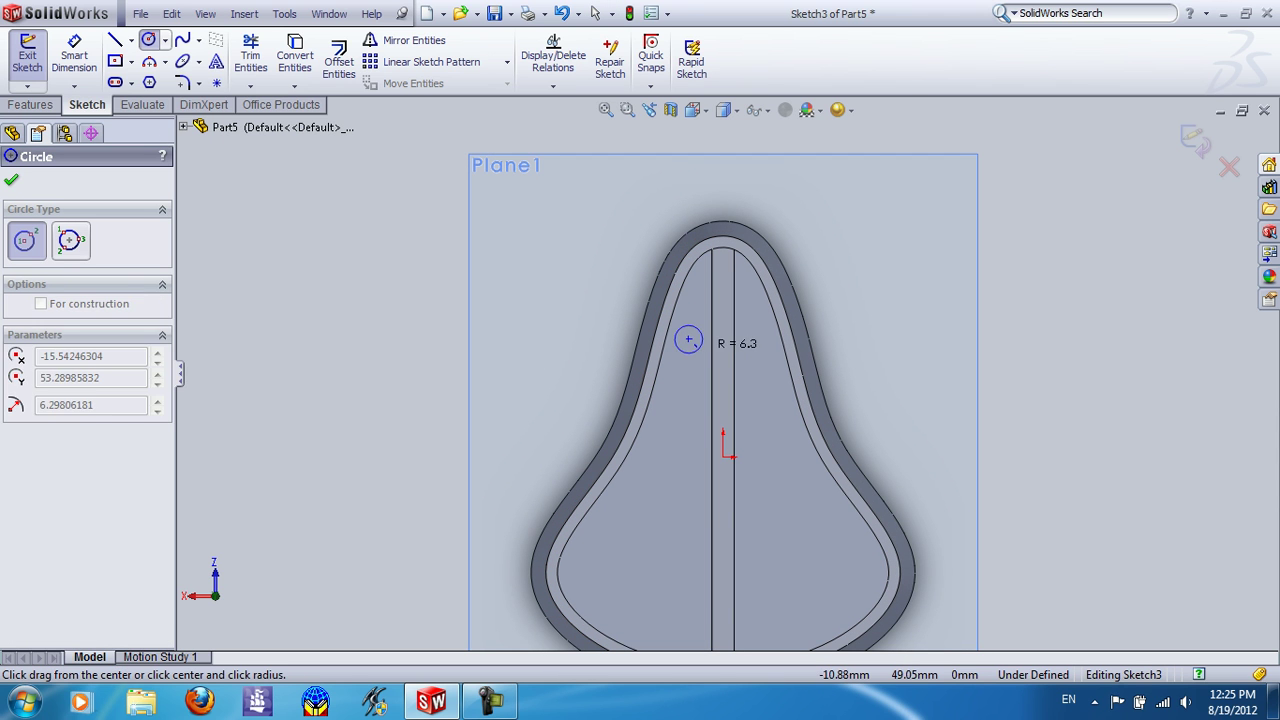
{"action": "left_click", "coordinate": [701, 344]}
{"action": "left_click", "coordinate": [757, 339]}
{"action": "left_click", "coordinate": [769, 343]}
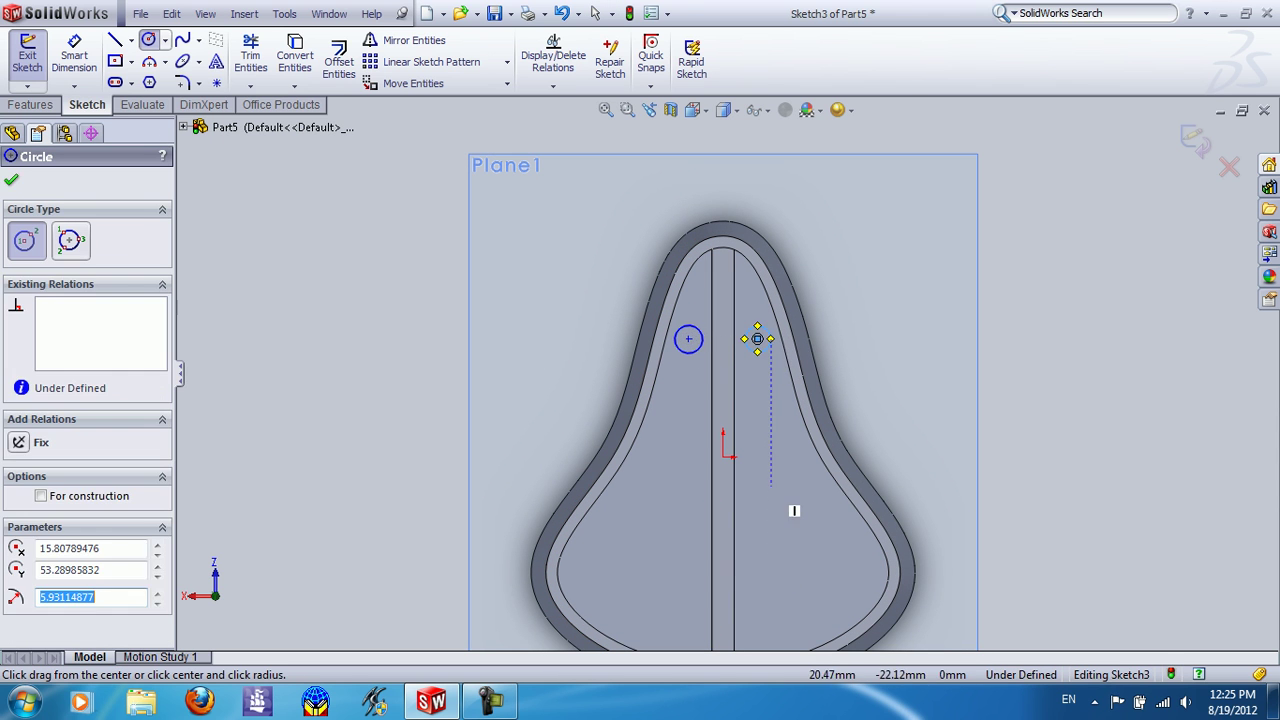
{"action": "left_click", "coordinate": [770, 621]}
{"action": "left_click", "coordinate": [750, 637]}
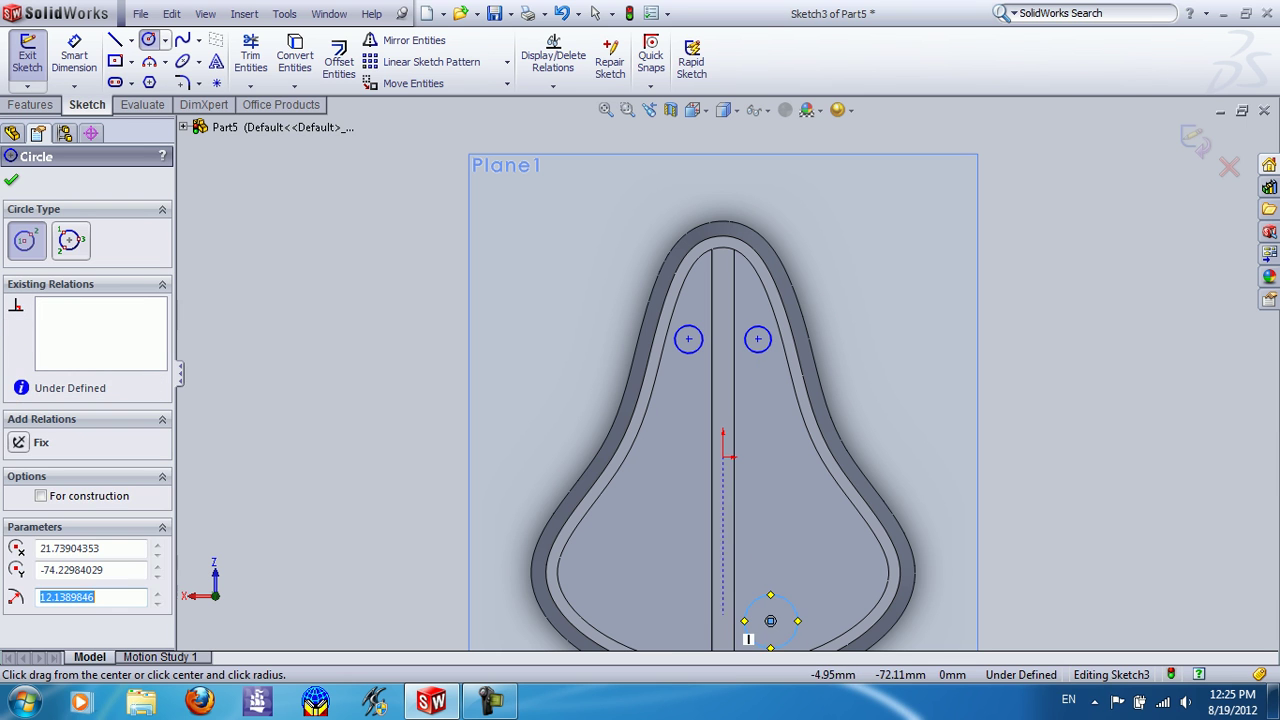
{"action": "left_click", "coordinate": [675, 621]}
{"action": "left_click", "coordinate": [699, 621]}
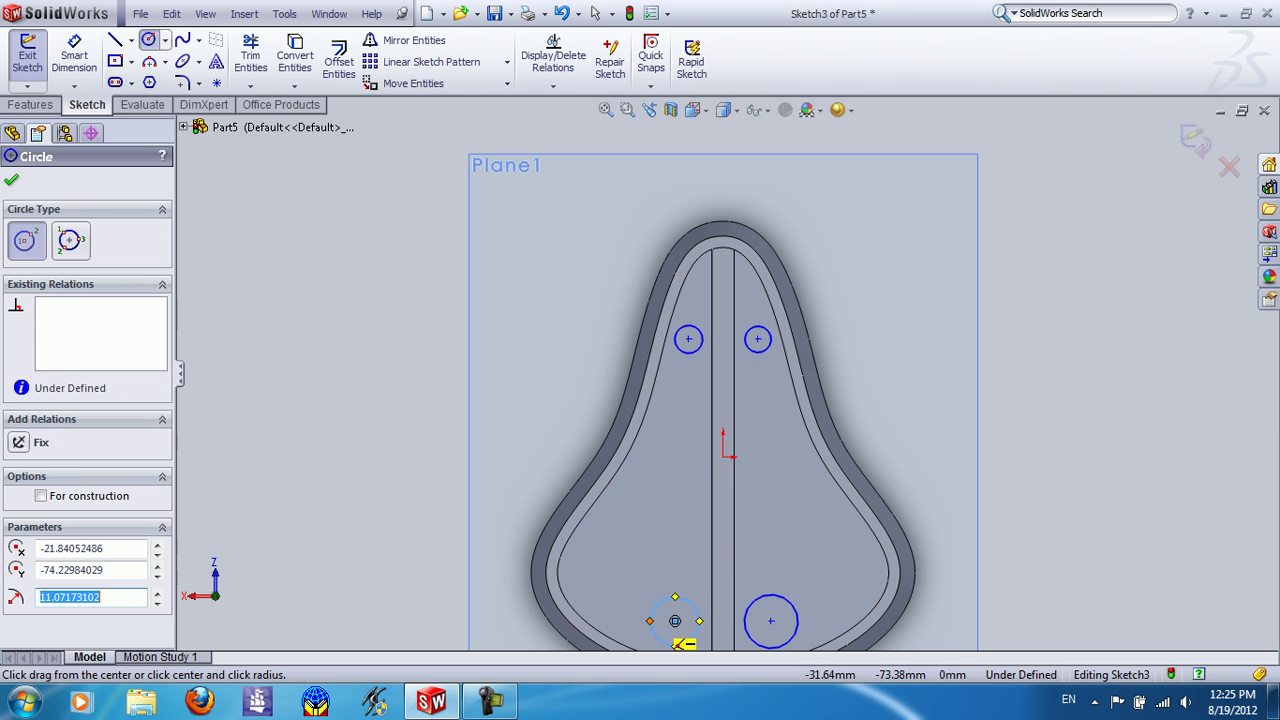
{"action": "key", "text": "Escape"}
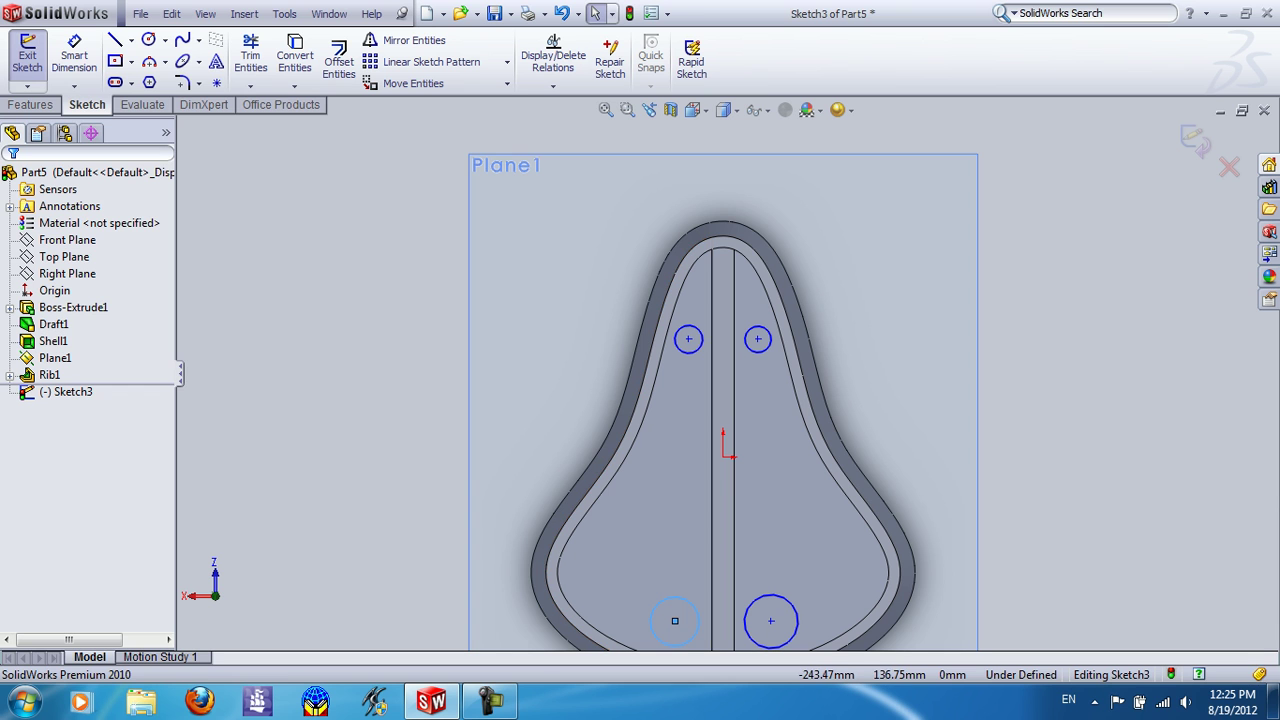
Step: Dimension both nose circles to 8 mm diameter
{"action": "left_click", "coordinate": [688, 340]}
{"action": "left_click", "coordinate": [663, 372]}
{"action": "type", "text": "8"}
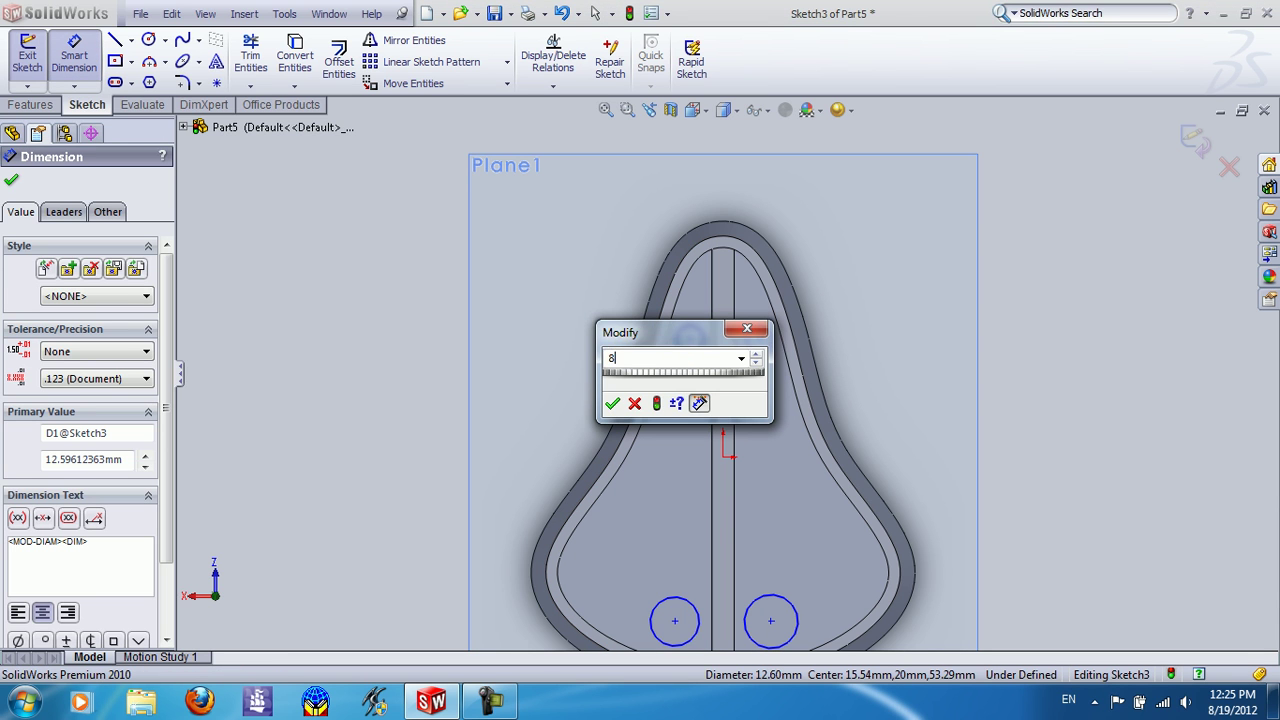
{"action": "key", "text": "Return"}
{"action": "left_click", "coordinate": [757, 345]}
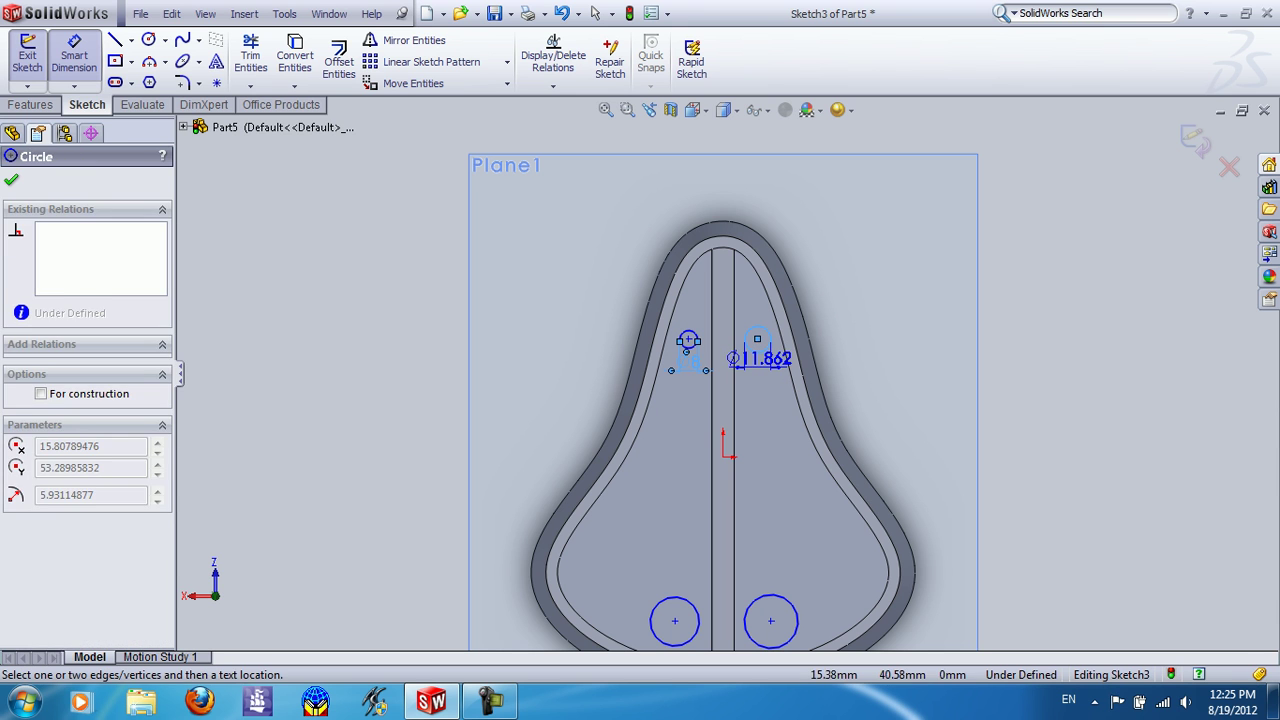
{"action": "left_click", "coordinate": [752, 370]}
{"action": "type", "text": "8"}
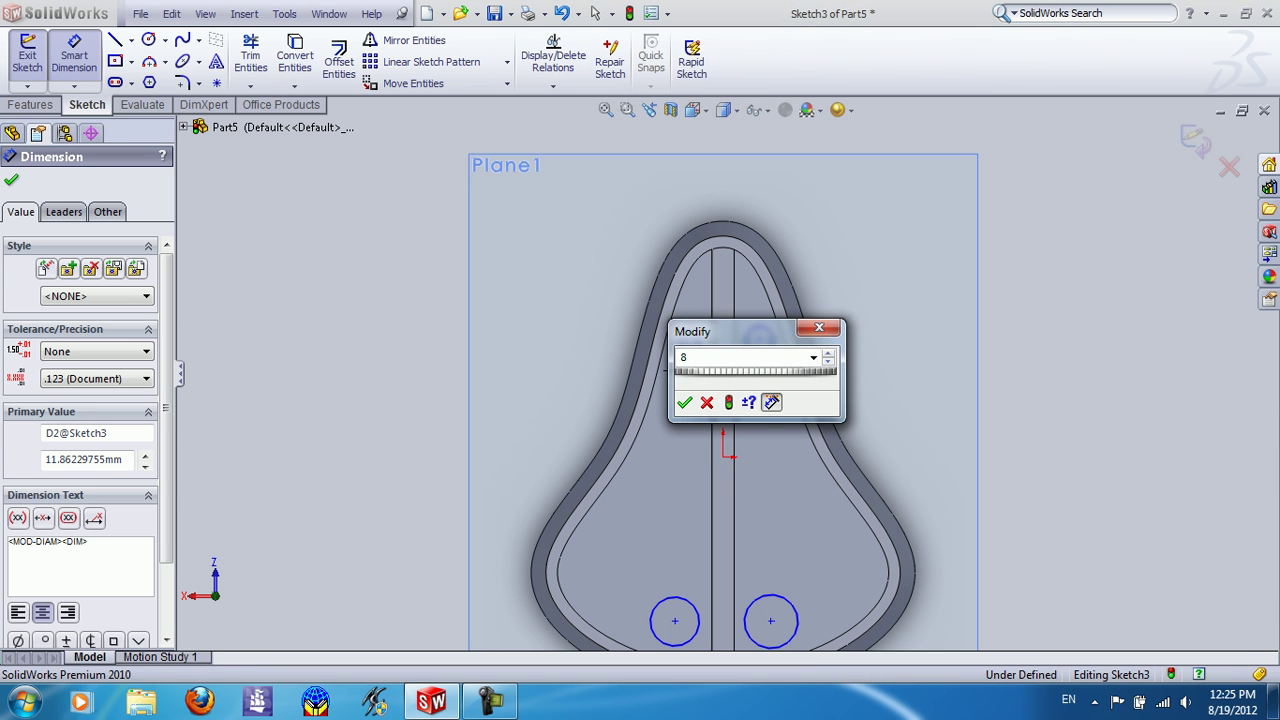
{"action": "key", "text": "Return"}
Step: Dimension both rear circles to 8 mm diameter
{"action": "left_click", "coordinate": [790, 602]}
{"action": "left_click", "coordinate": [683, 520]}
{"action": "type", "text": "8"}
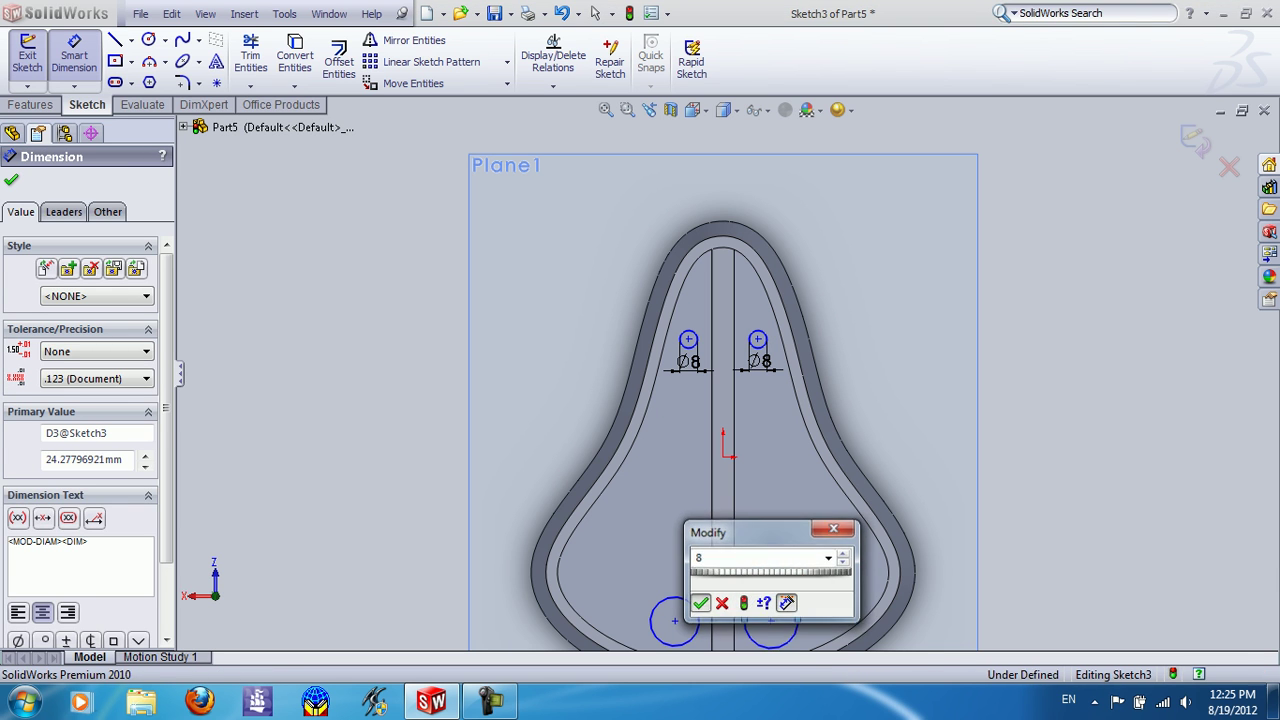
{"action": "key", "text": "Return"}
{"action": "left_click", "coordinate": [677, 600]}
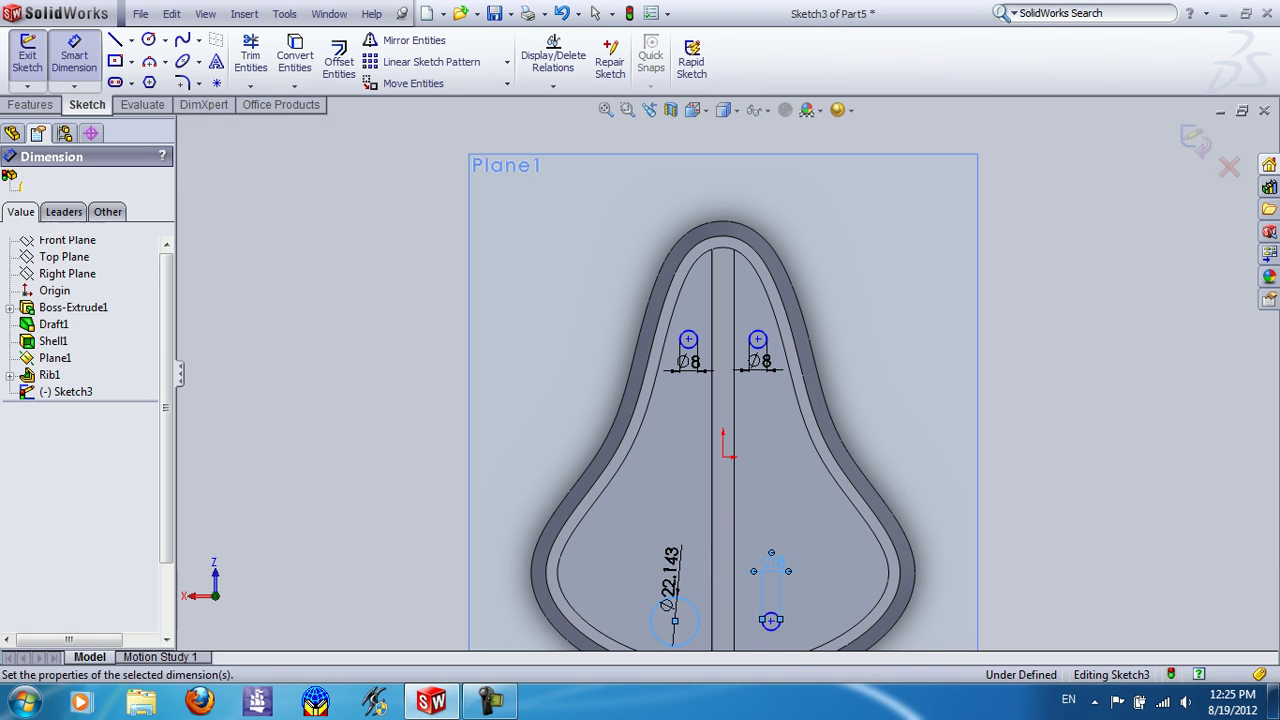
{"action": "left_click", "coordinate": [671, 580]}
{"action": "type", "text": "8"}
{"action": "key", "text": "Return"}
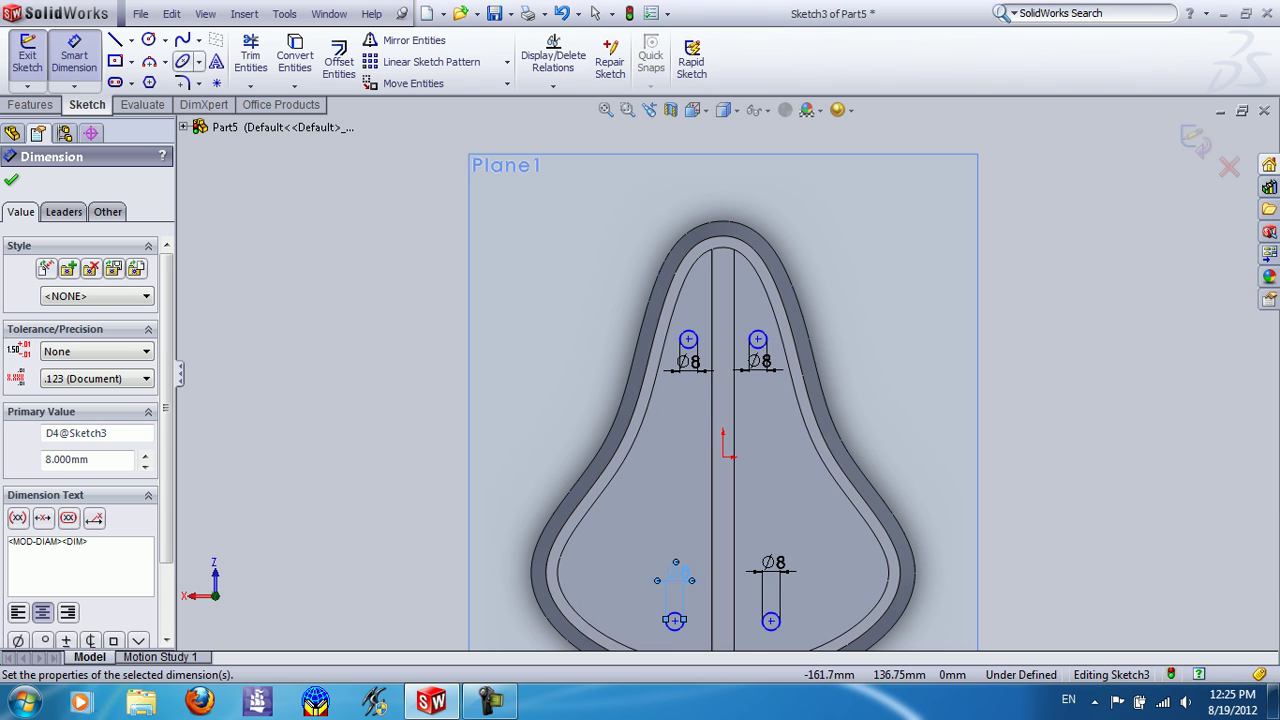
{"action": "left_click", "coordinate": [115, 39]}
Step: Pick the Centerline tool from the line types
{"action": "left_click", "coordinate": [74, 55]}
{"action": "left_click", "coordinate": [74, 55]}
{"action": "left_click", "coordinate": [130, 39]}
Step: Draw a vertical construction centreline from the nose's inner edge to the rear inner edge
{"action": "left_click", "coordinate": [200, 74]}
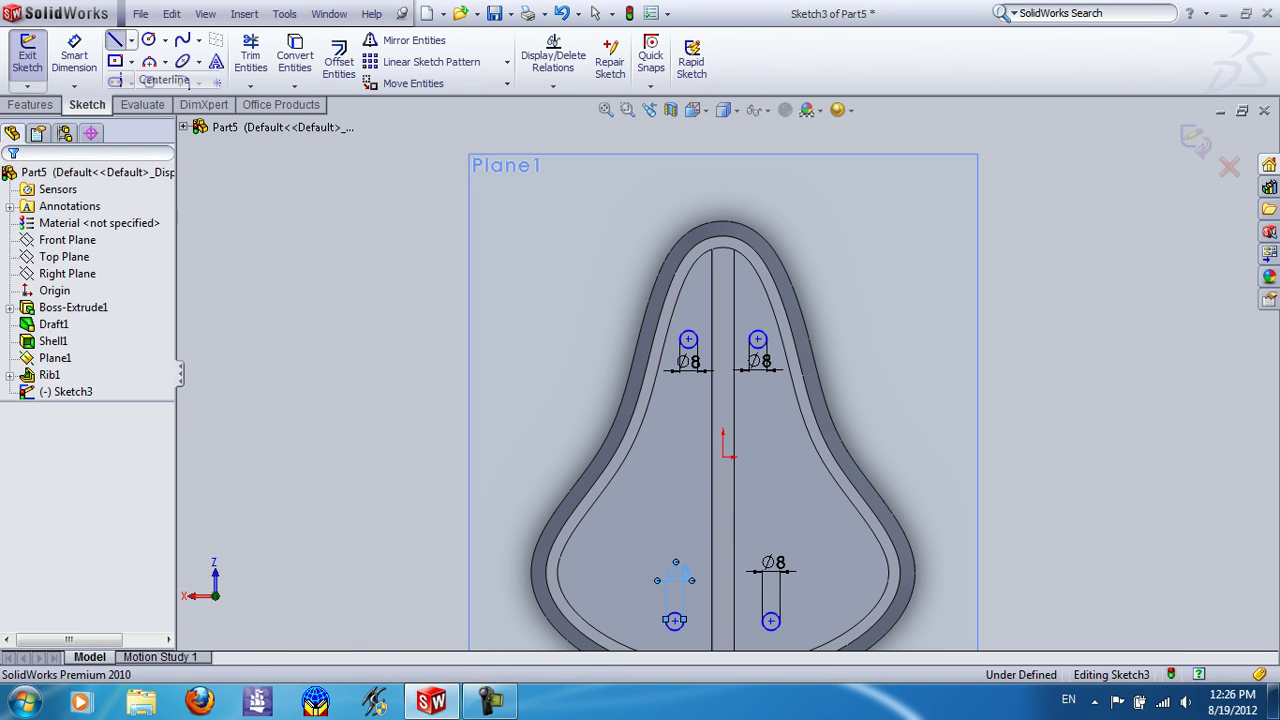
{"action": "scroll", "coordinate": [755, 319], "scroll_direction": "down", "scroll_amount": 2}
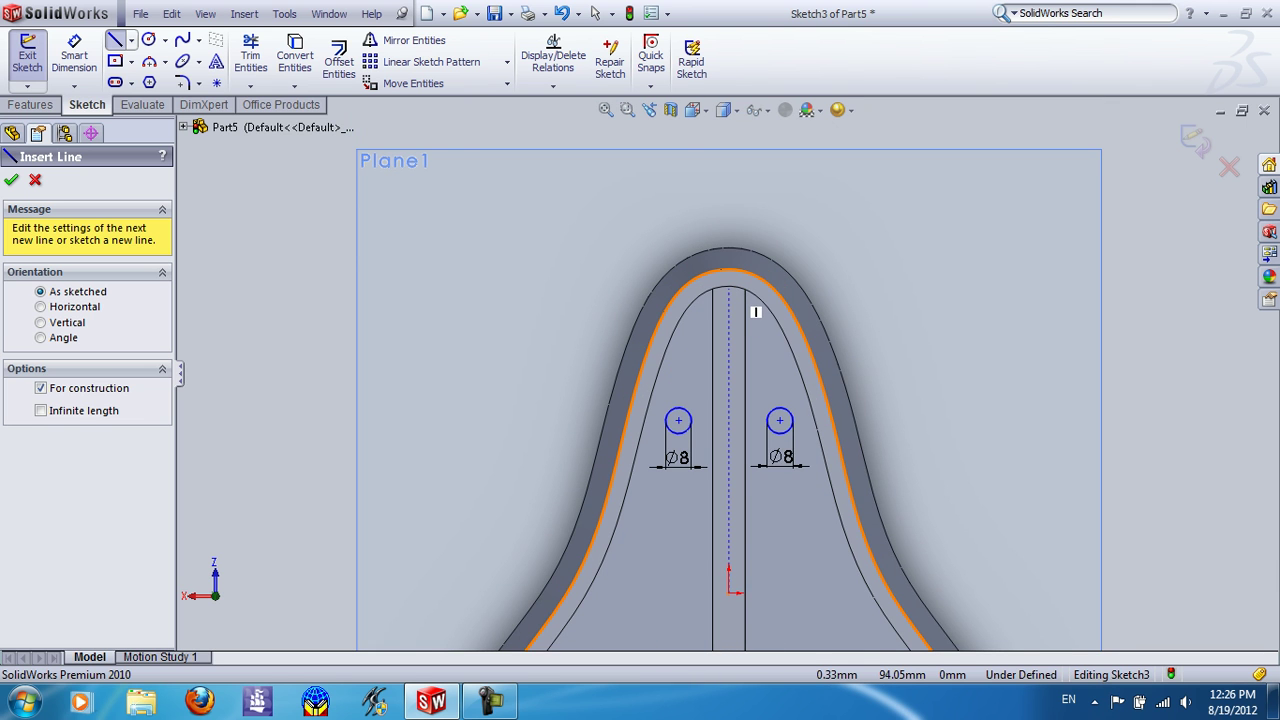
{"action": "scroll", "coordinate": [755, 310], "scroll_direction": "down", "scroll_amount": 3}
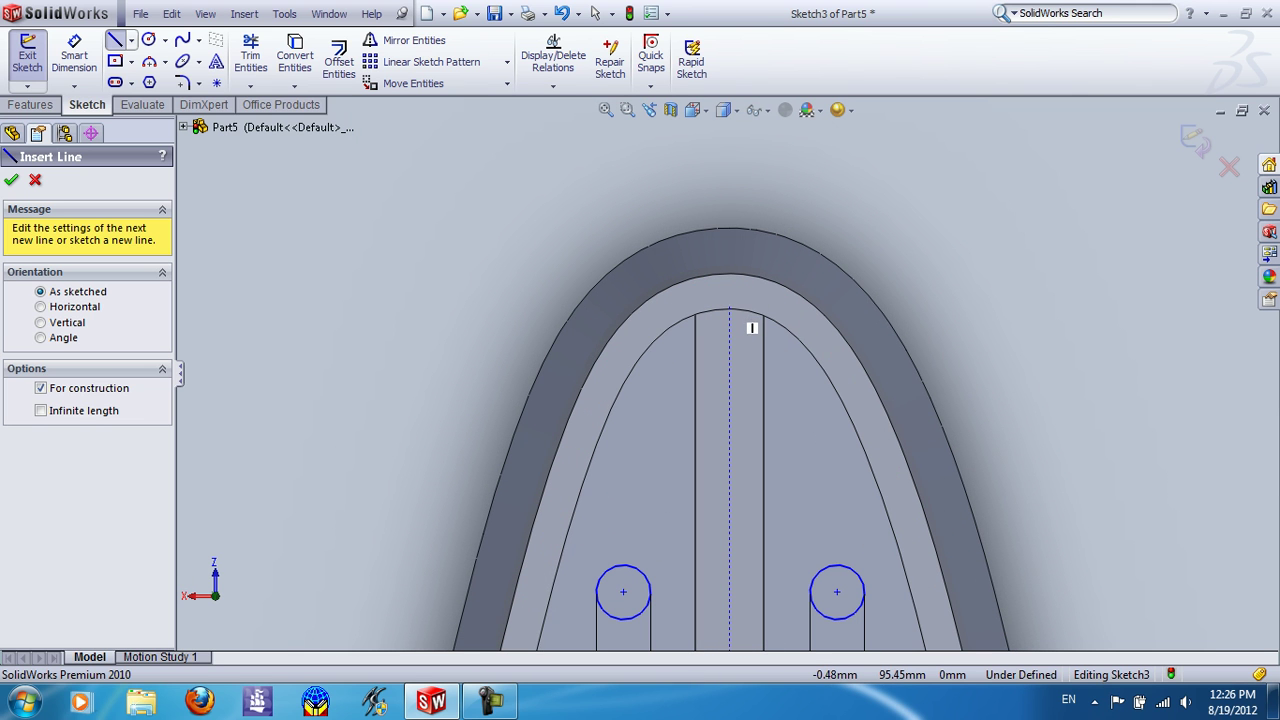
{"action": "left_click", "coordinate": [753, 331]}
{"action": "scroll", "coordinate": [760, 489], "scroll_direction": "up", "scroll_amount": 3}
{"action": "scroll", "coordinate": [755, 423], "scroll_direction": "up", "scroll_amount": 2}
{"action": "scroll", "coordinate": [728, 500], "scroll_direction": "down", "scroll_amount": 2}
{"action": "scroll", "coordinate": [728, 505], "scroll_direction": "down", "scroll_amount": 1}
{"action": "scroll", "coordinate": [728, 530], "scroll_direction": "up", "scroll_amount": 2}
{"action": "scroll", "coordinate": [757, 575], "scroll_direction": "up", "scroll_amount": 1}
{"action": "scroll", "coordinate": [762, 540], "scroll_direction": "down", "scroll_amount": 2}
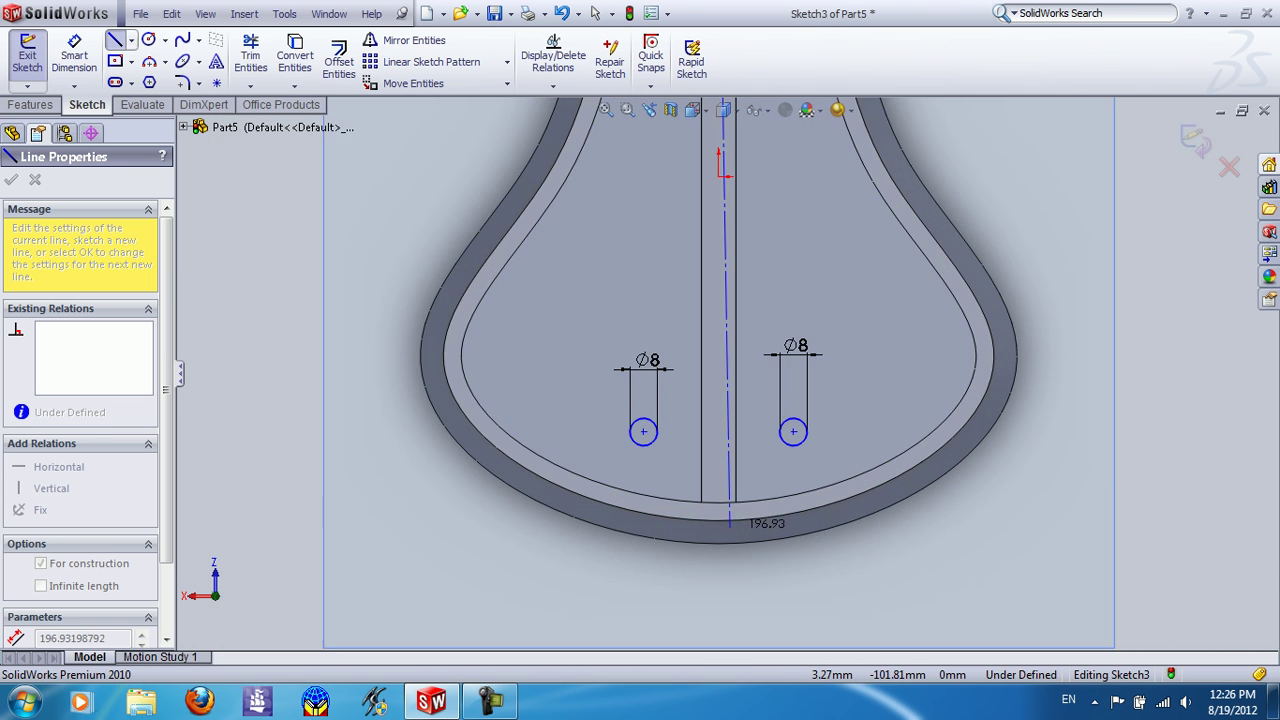
{"action": "scroll", "coordinate": [750, 490], "scroll_direction": "down", "scroll_amount": 2}
{"action": "scroll", "coordinate": [742, 468], "scroll_direction": "up", "scroll_amount": 1}
{"action": "scroll", "coordinate": [738, 472], "scroll_direction": "up", "scroll_amount": 1}
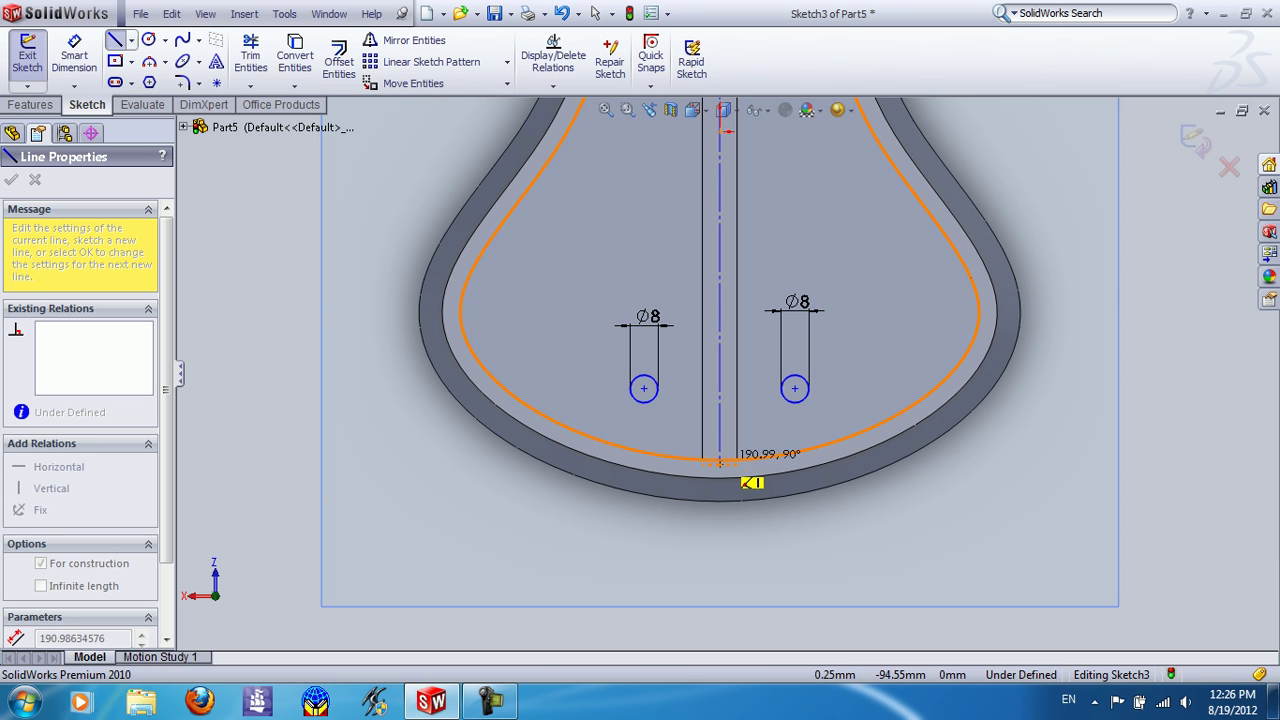
{"action": "scroll", "coordinate": [719, 463], "scroll_direction": "down", "scroll_amount": 2}
{"action": "scroll", "coordinate": [744, 452], "scroll_direction": "down", "scroll_amount": 1}
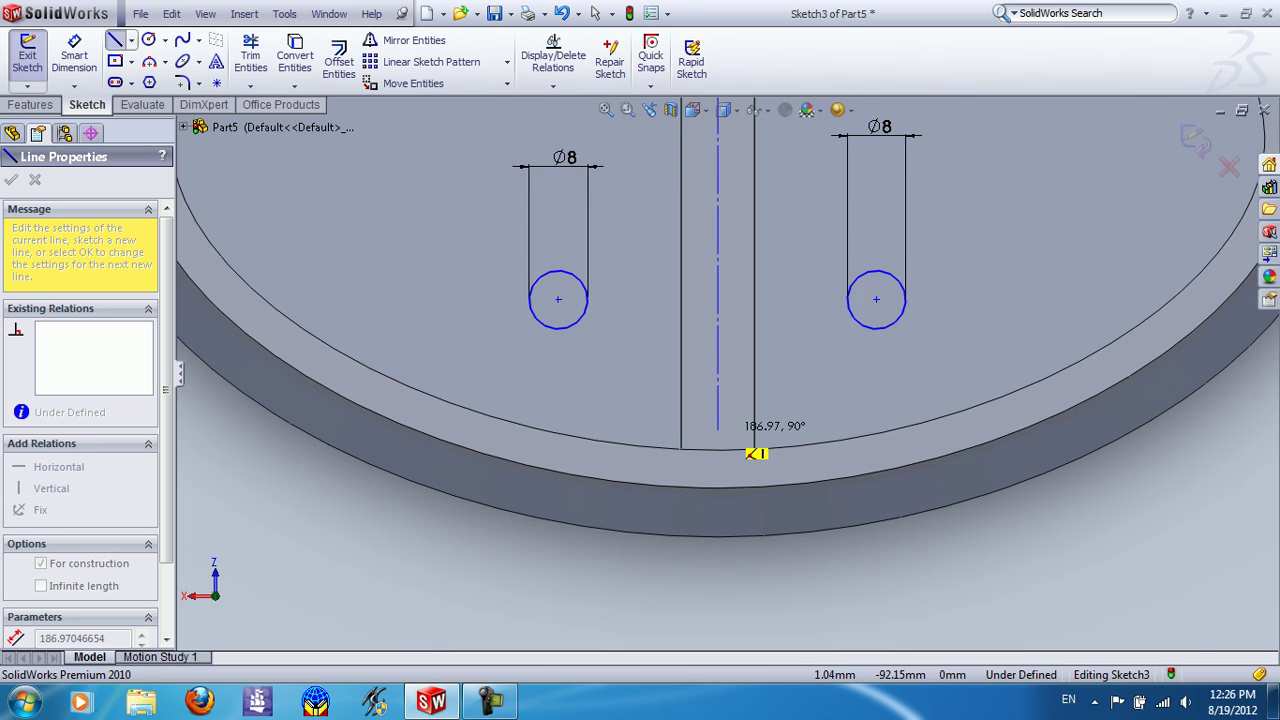
{"action": "scroll", "coordinate": [730, 450], "scroll_direction": "down", "scroll_amount": 2}
{"action": "left_click", "coordinate": [714, 448]}
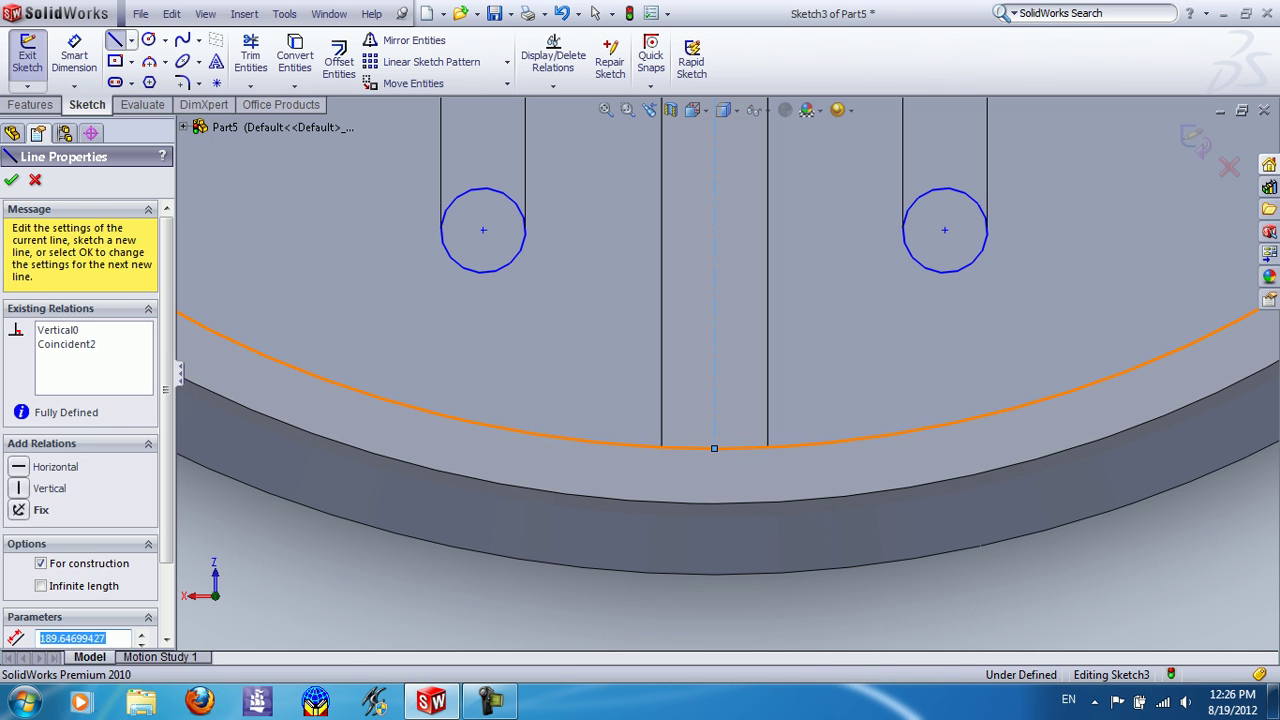
{"action": "key", "text": "Escape"}
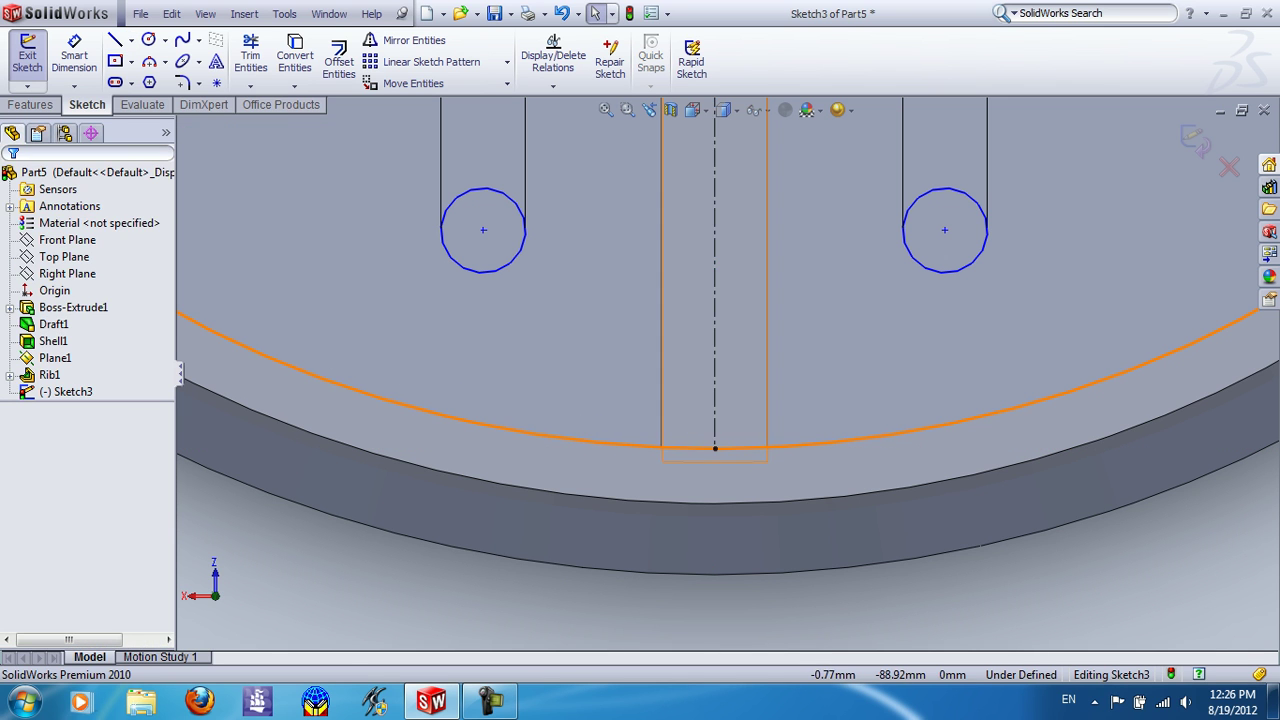
Step: Add a Fix relation to the centreline
{"action": "left_click", "coordinate": [714, 461]}
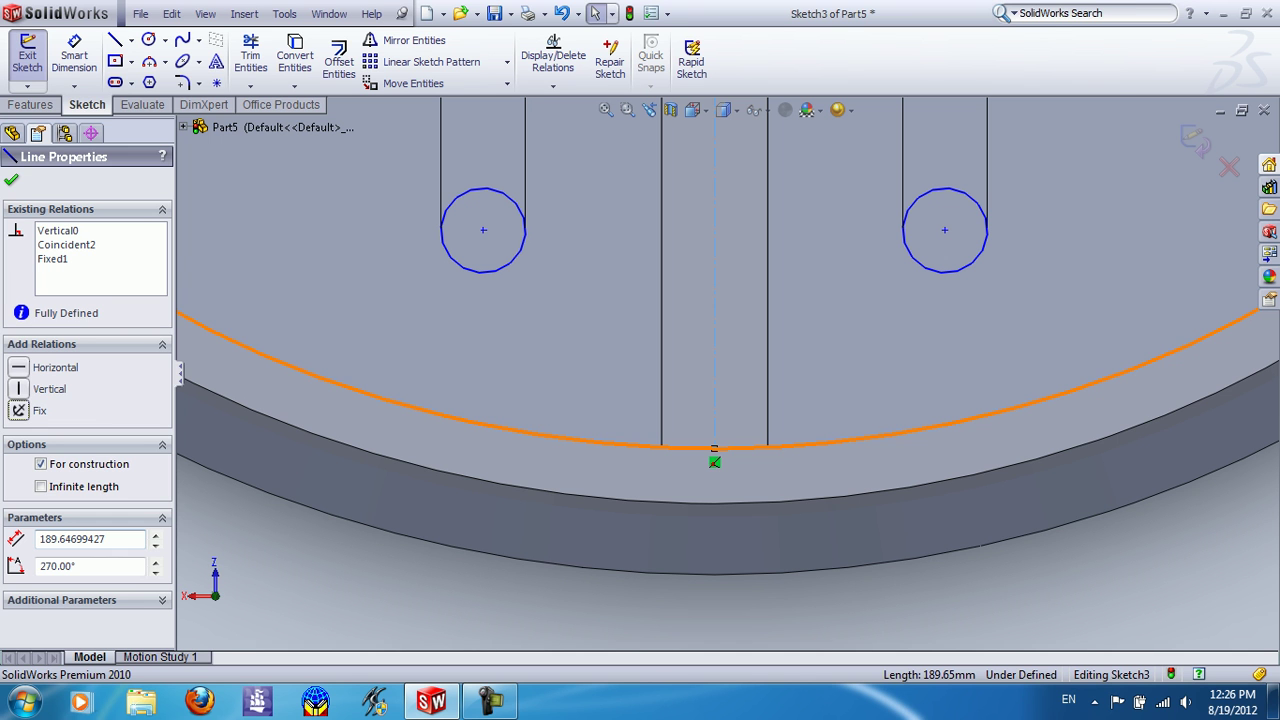
{"action": "key", "text": "Escape"}
{"action": "key", "text": "f"}
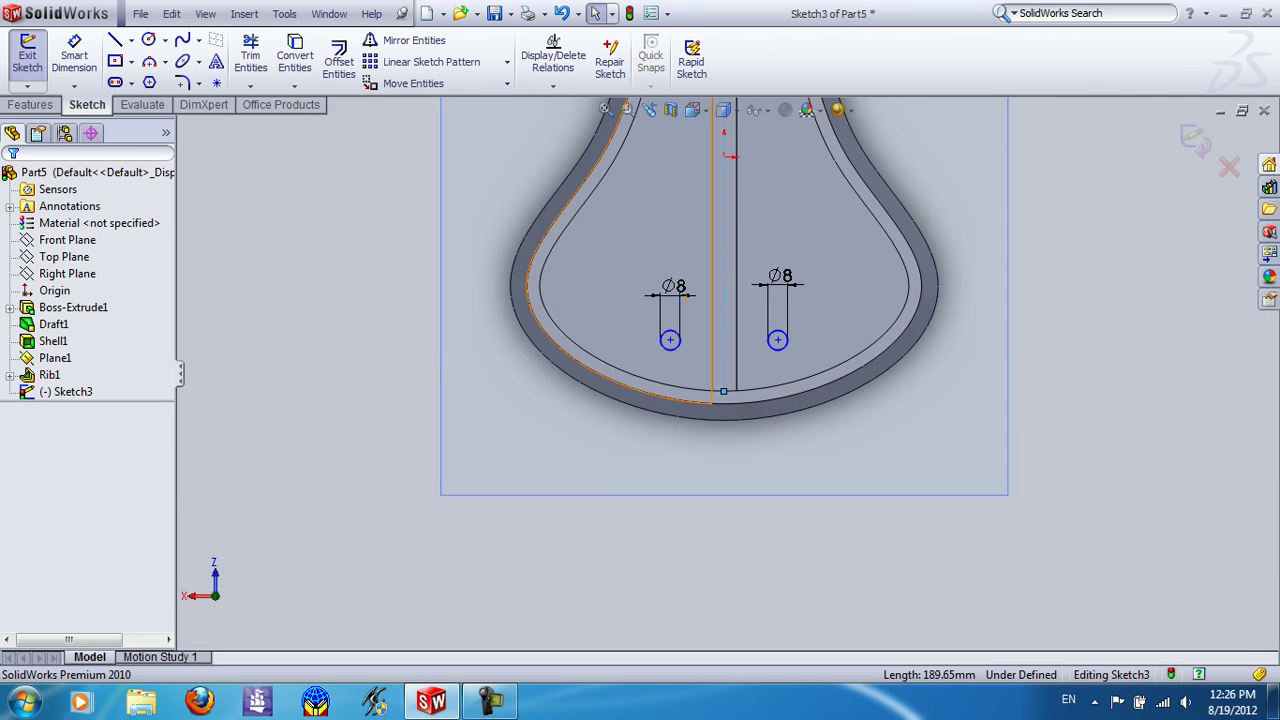
{"action": "scroll", "coordinate": [737, 285], "scroll_direction": "down", "scroll_amount": 4}
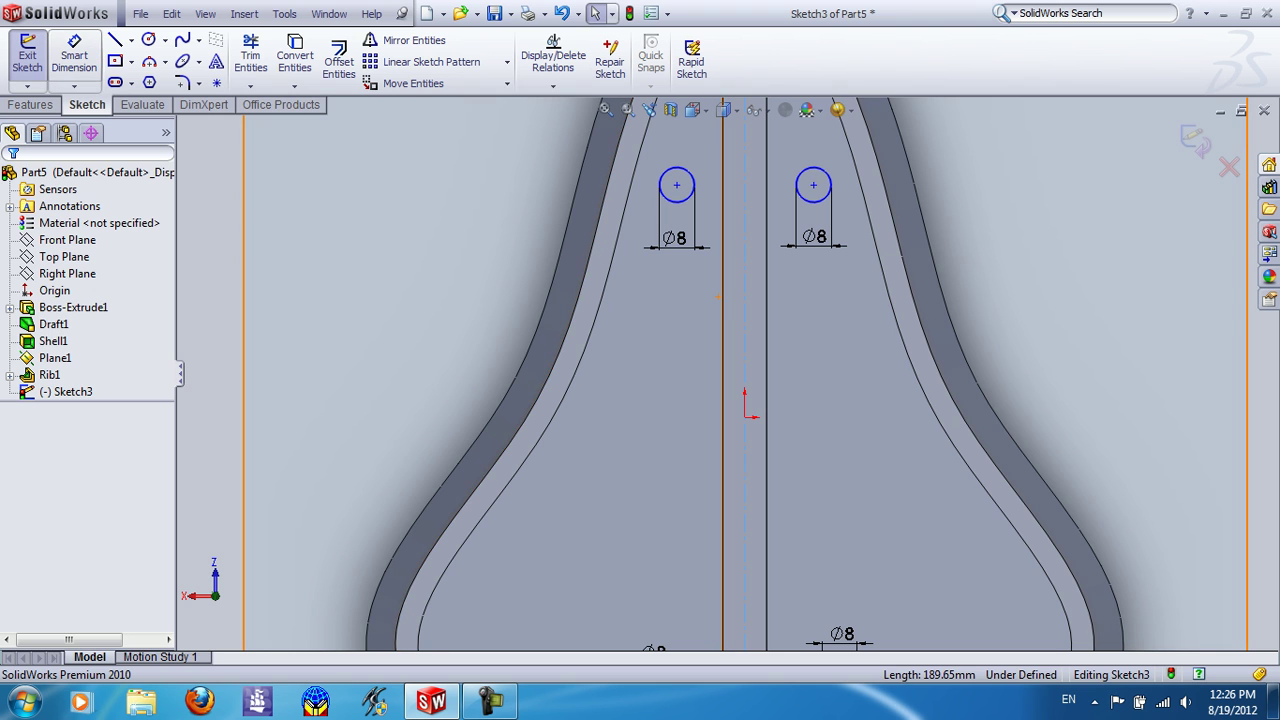
Step: Draw a horizontal line joining the centres of the two nose circles
{"action": "left_click", "coordinate": [115, 40]}
{"action": "scroll", "coordinate": [690, 170], "scroll_direction": "down", "scroll_amount": 4}
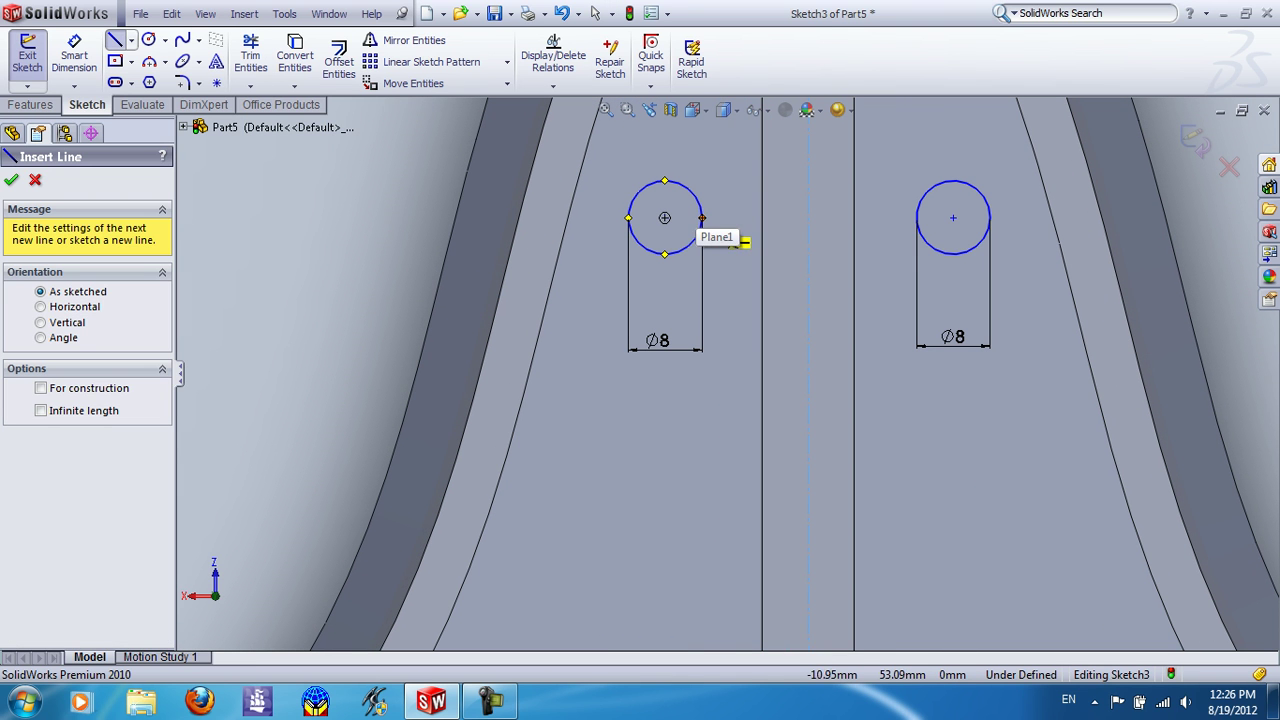
{"action": "left_click", "coordinate": [665, 217]}
{"action": "left_click", "coordinate": [952, 216]}
{"action": "key", "text": "Escape"}
{"action": "scroll", "coordinate": [853, 322], "scroll_direction": "down", "scroll_amount": 4}
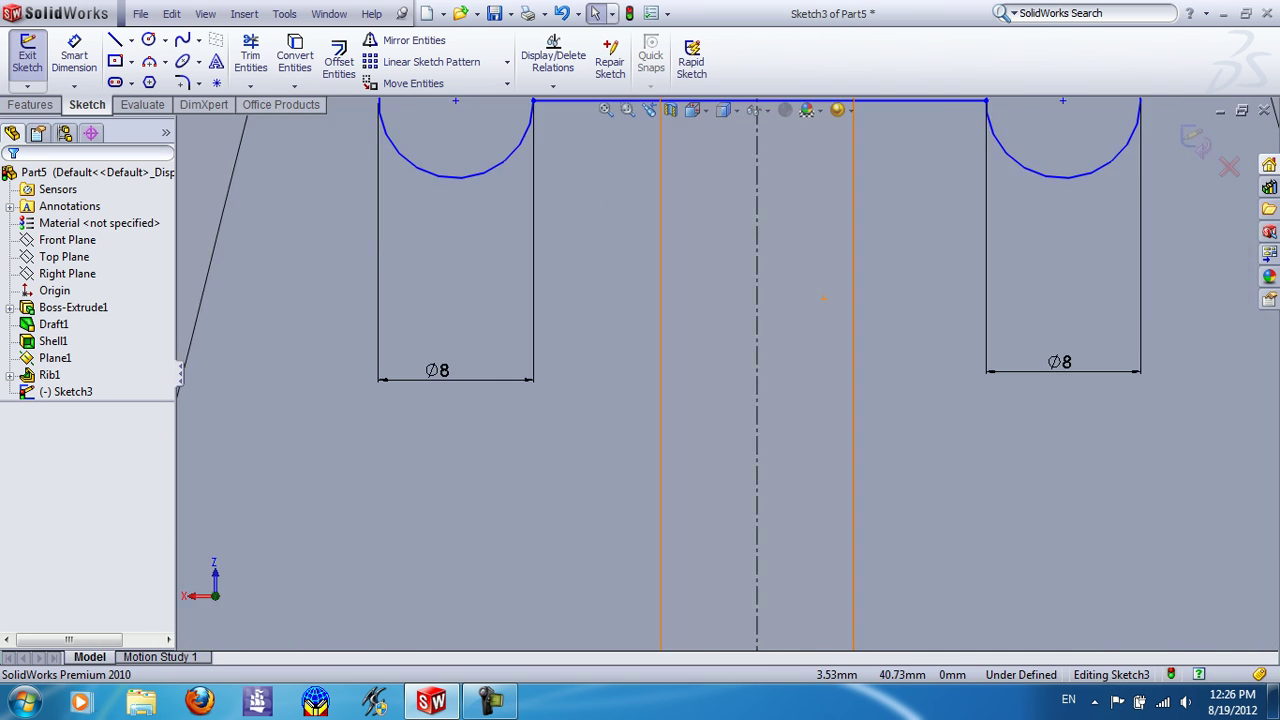
{"action": "key", "text": "f"}
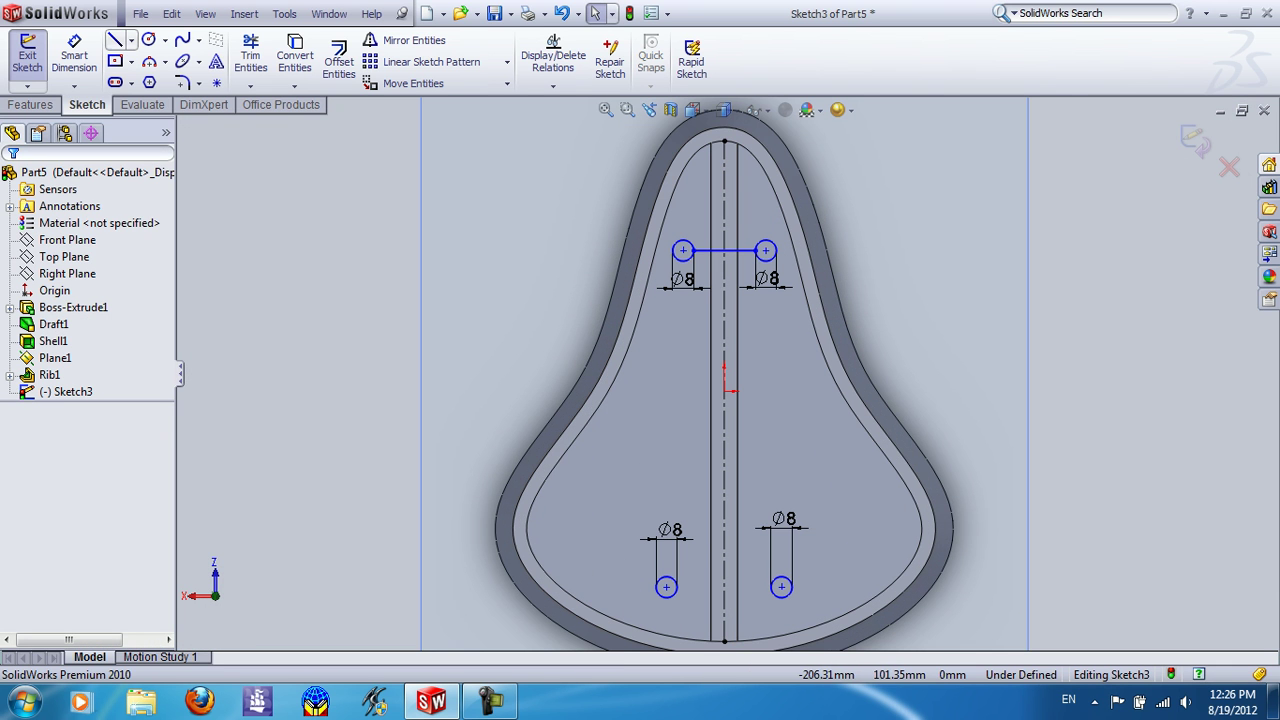
Step: Draw a horizontal line joining the centres of the two rear circles
{"action": "left_click", "coordinate": [115, 39]}
{"action": "scroll", "coordinate": [690, 604], "scroll_direction": "down", "scroll_amount": 4}
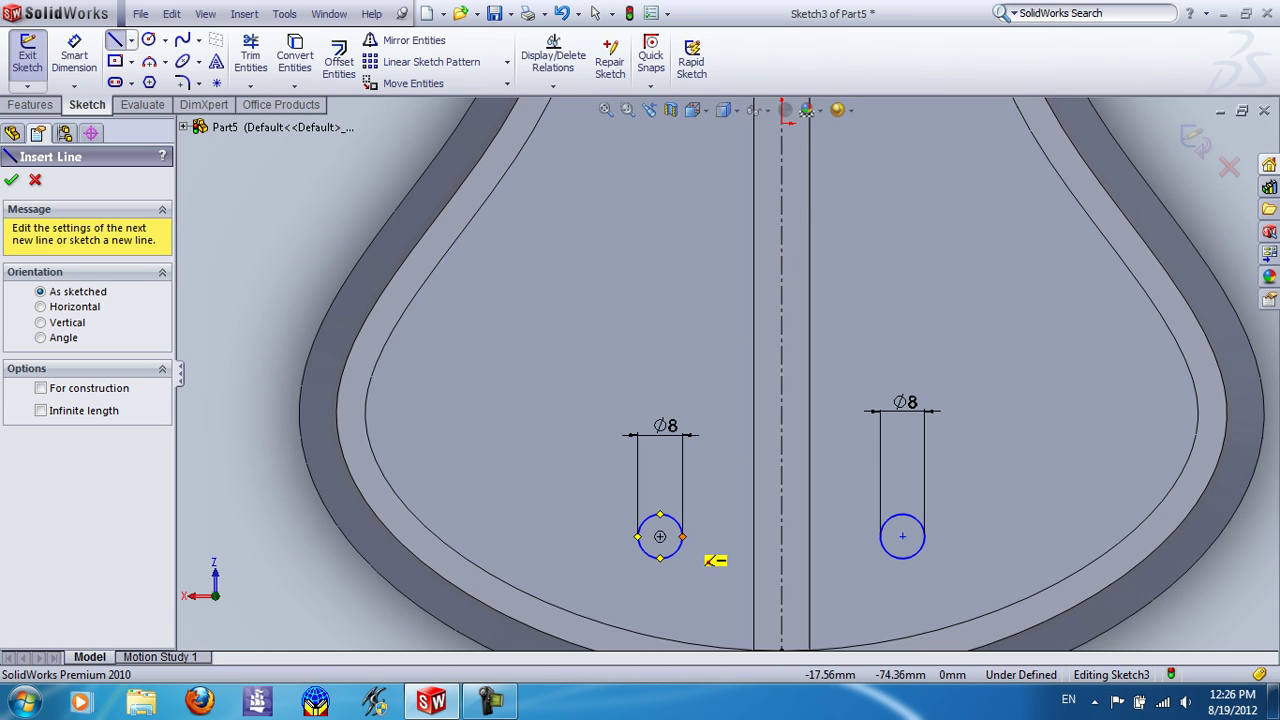
{"action": "left_click", "coordinate": [682, 536]}
{"action": "left_click", "coordinate": [880, 536]}
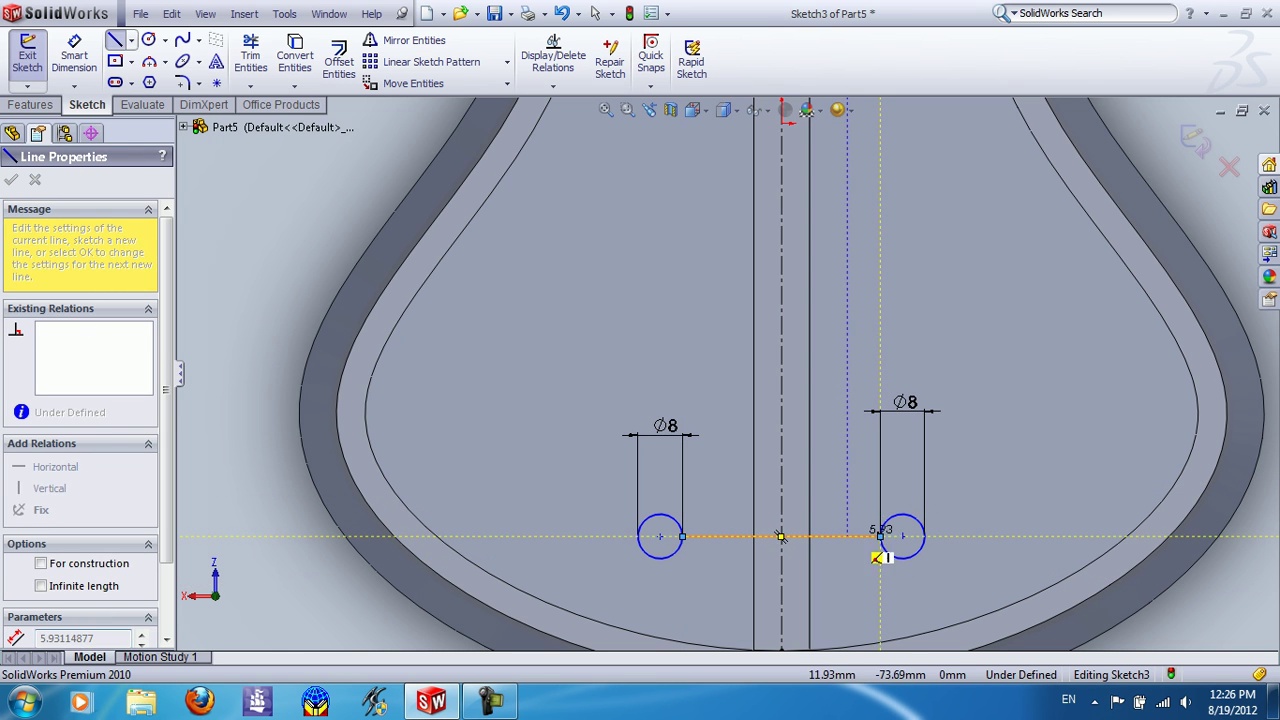
{"action": "key", "text": "Escape"}
{"action": "key", "text": "Escape"}
{"action": "scroll", "coordinate": [800, 505], "scroll_direction": "up", "scroll_amount": 5}
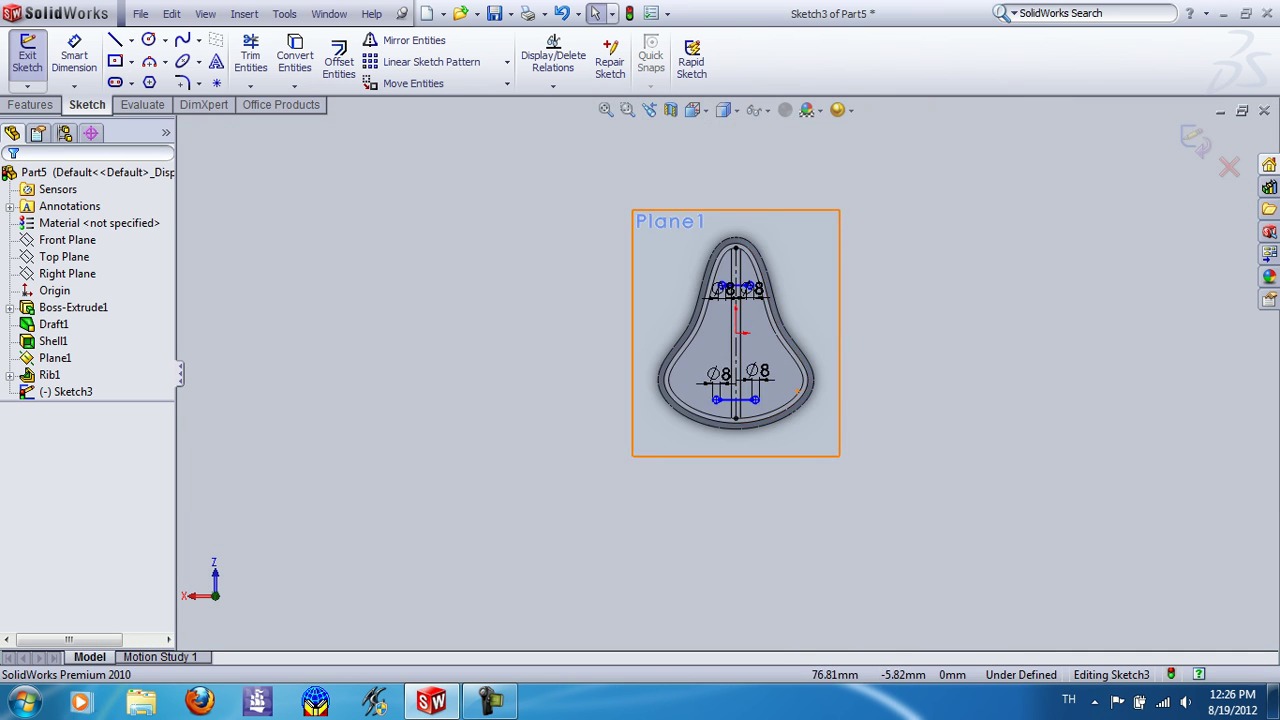
{"action": "scroll", "coordinate": [773, 276], "scroll_direction": "down", "scroll_amount": 5}
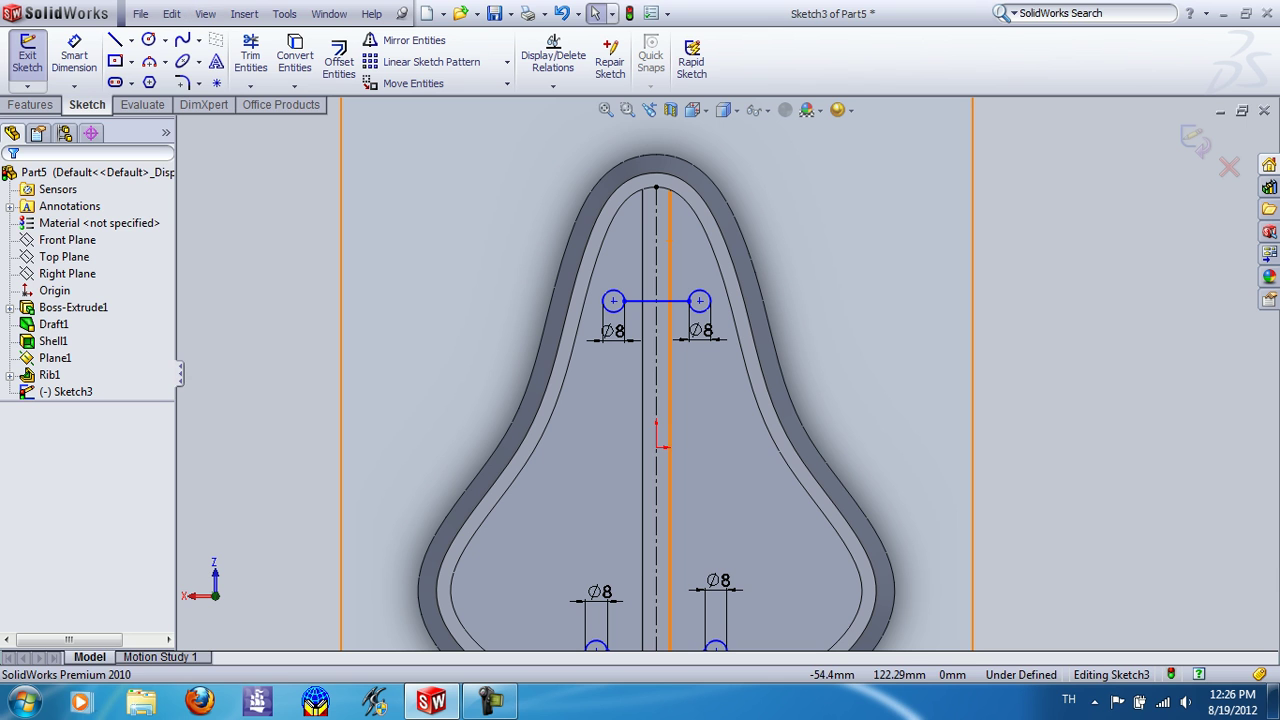
Step: Start a dimension from the upper left circle's centre to the seat's top point
{"action": "left_click", "coordinate": [74, 55]}
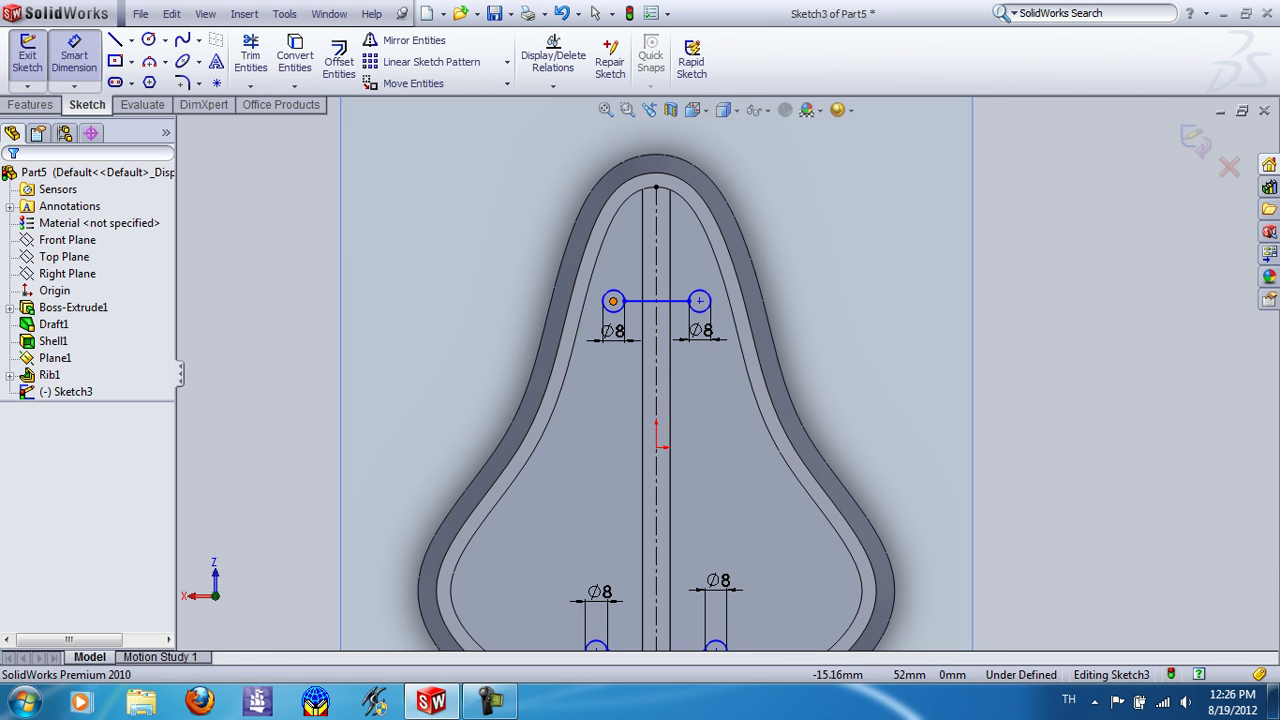
{"action": "left_click", "coordinate": [613, 301]}
{"action": "left_click", "coordinate": [656, 187]}
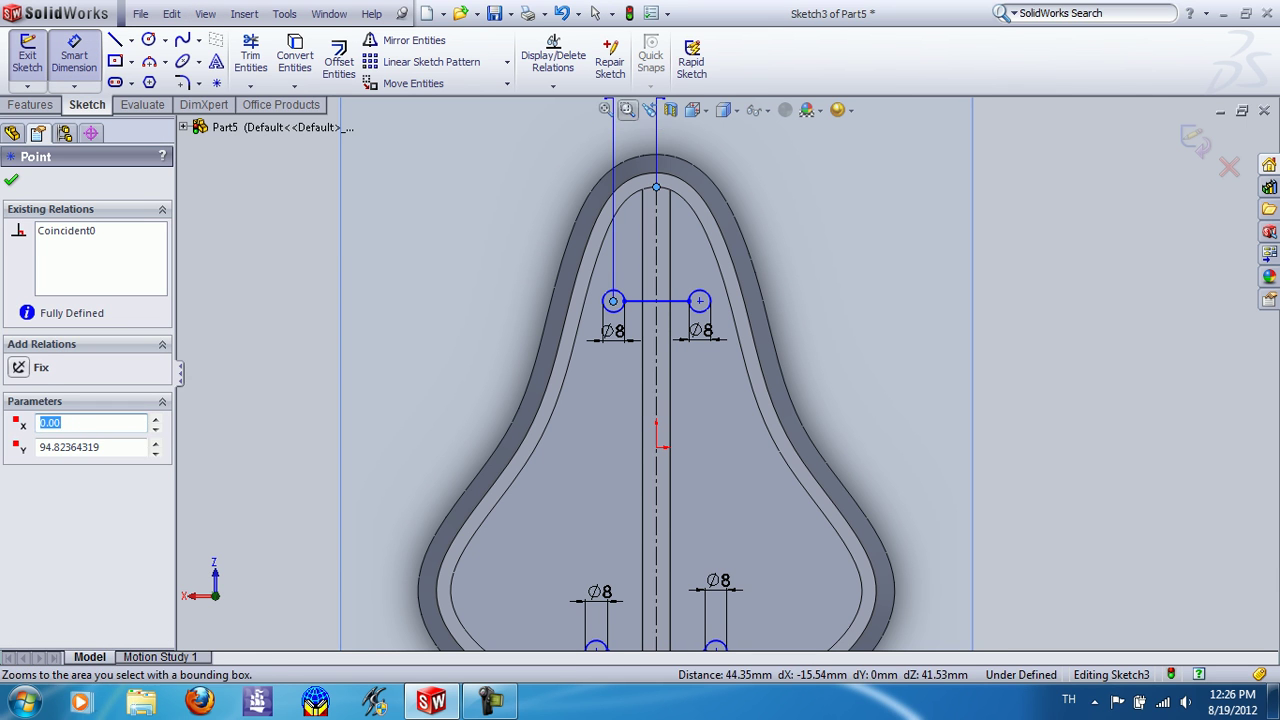
Step: Place the left nose circle 12.5 mm from the top point and space the nose circles 25 mm apart
{"action": "left_click", "coordinate": [630, 128]}
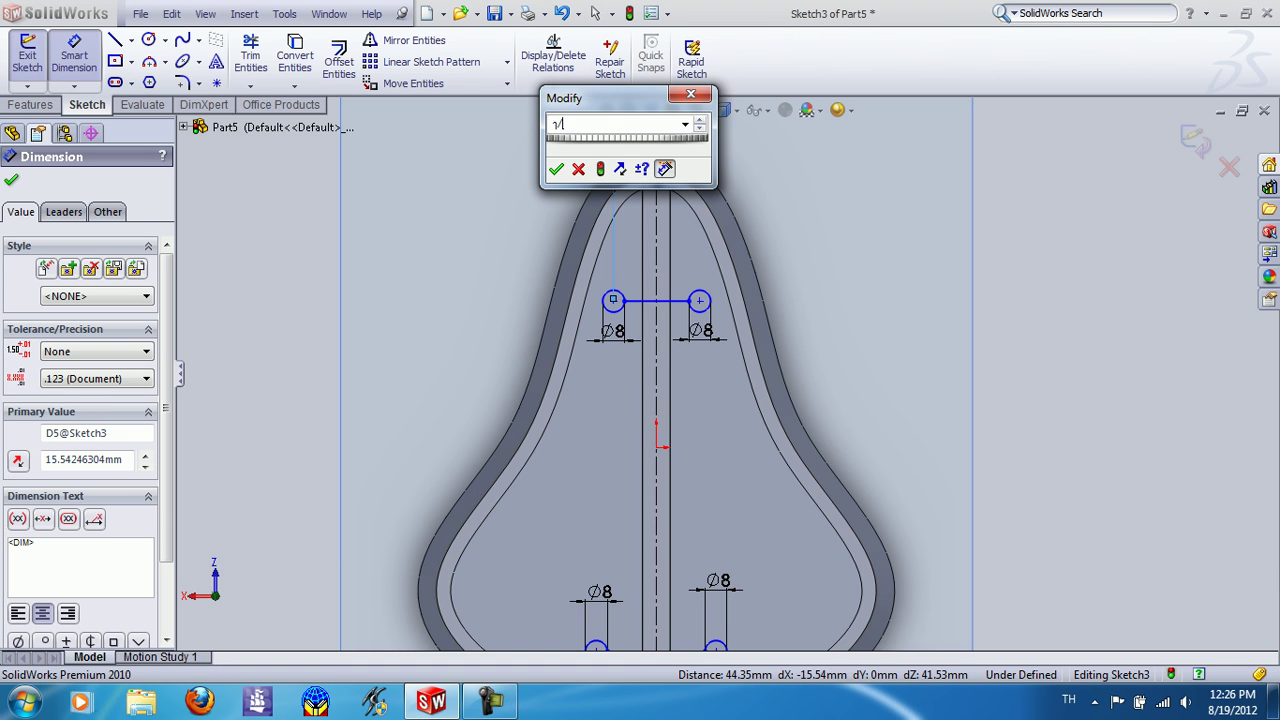
{"action": "type", "text": "r"}
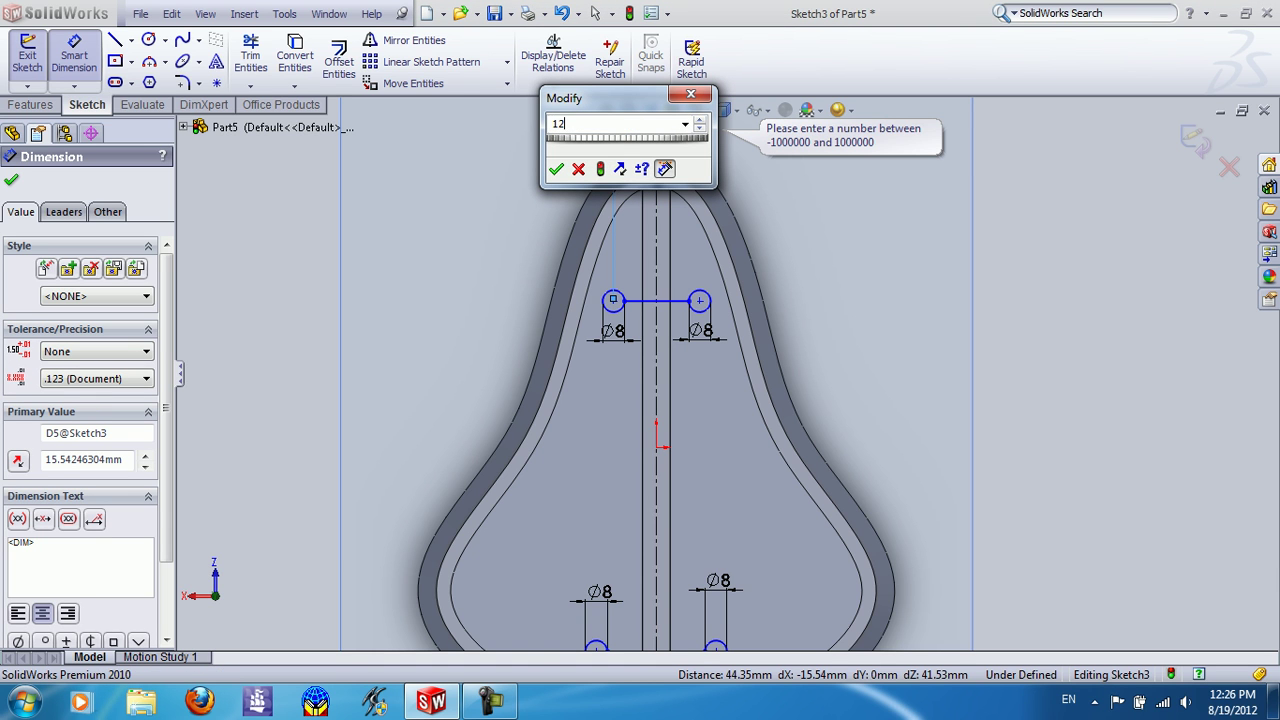
{"action": "key", "text": "Return"}
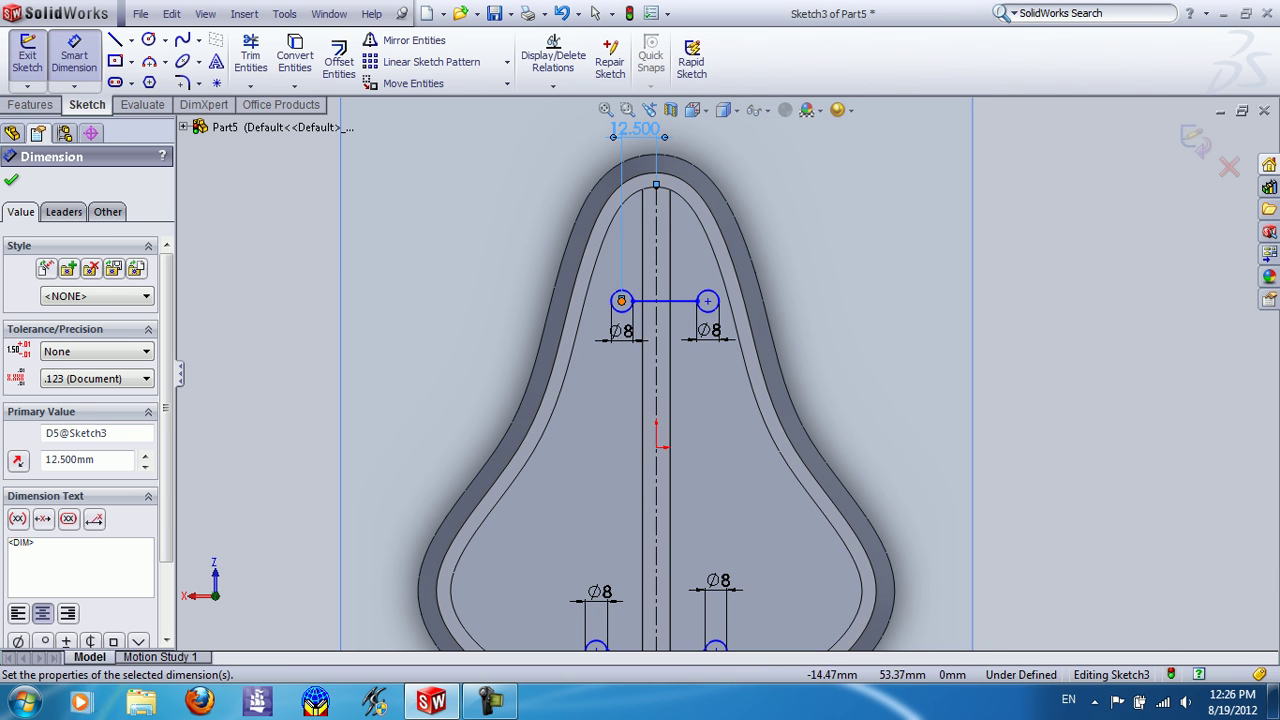
{"action": "left_click", "coordinate": [621, 300]}
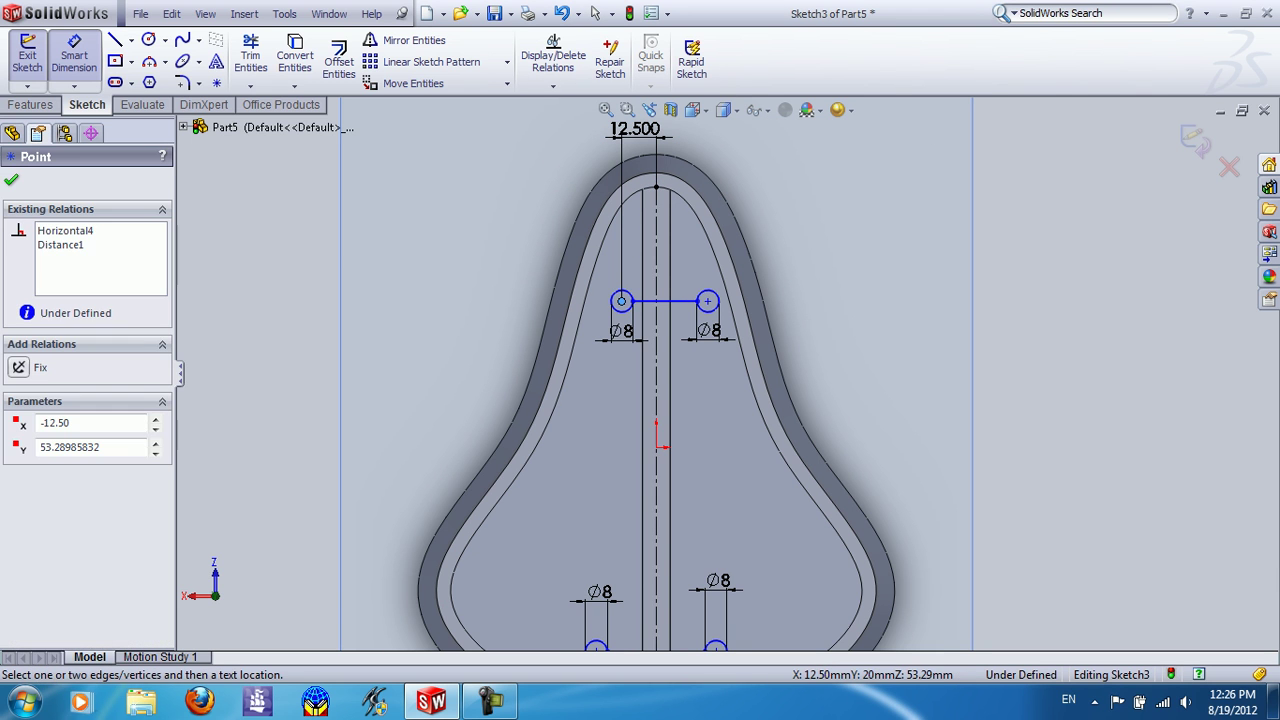
{"action": "left_click", "coordinate": [707, 300]}
{"action": "key", "text": "z"}
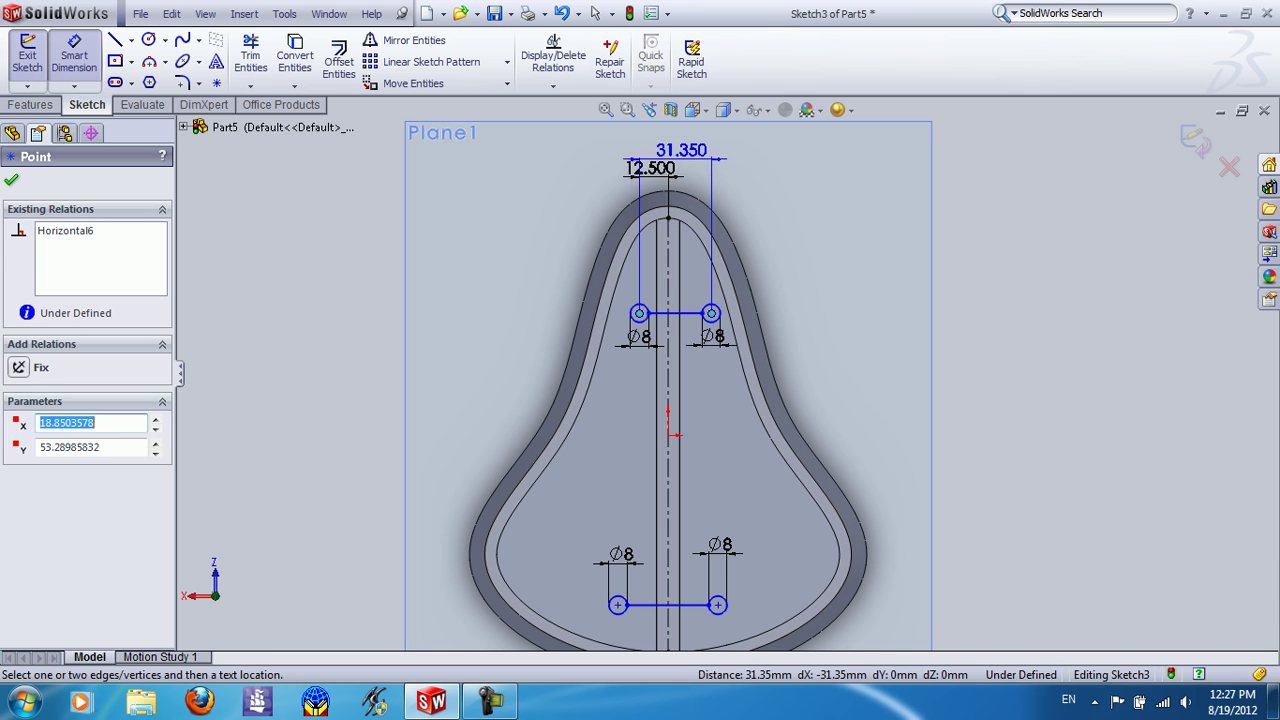
{"action": "left_click", "coordinate": [681, 140]}
{"action": "type", "text": "25"}
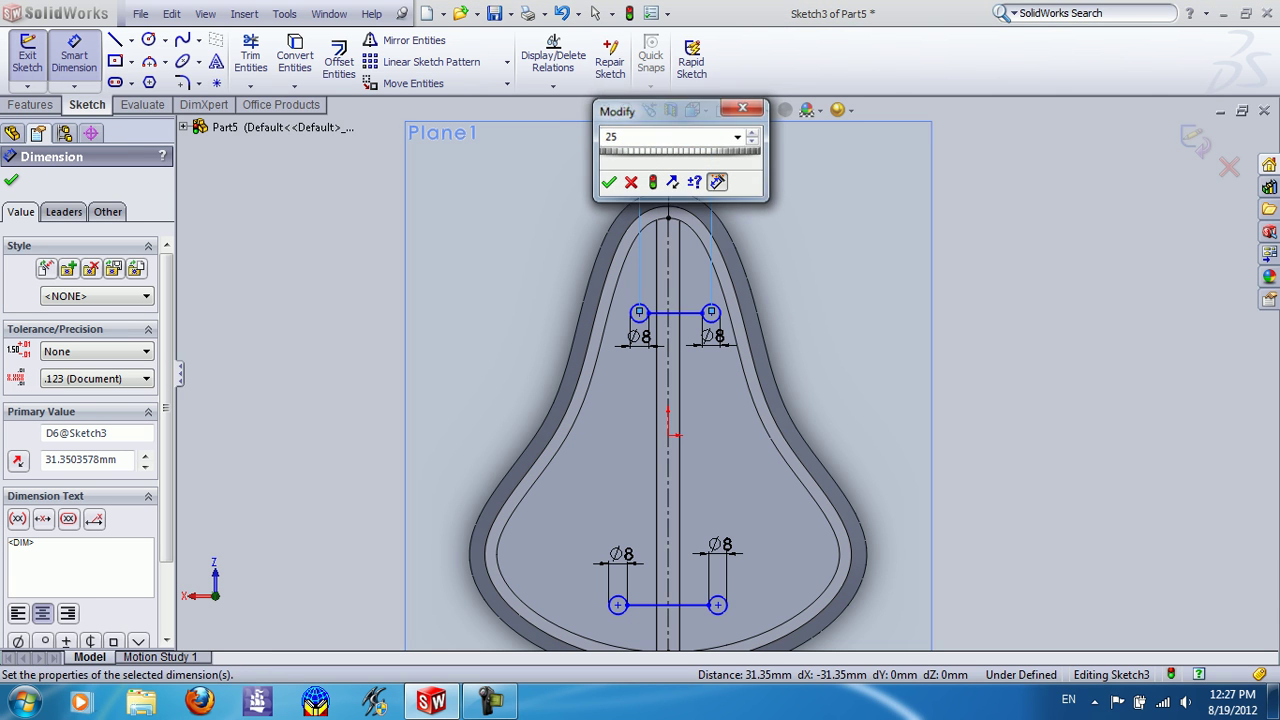
{"action": "key", "text": "Return"}
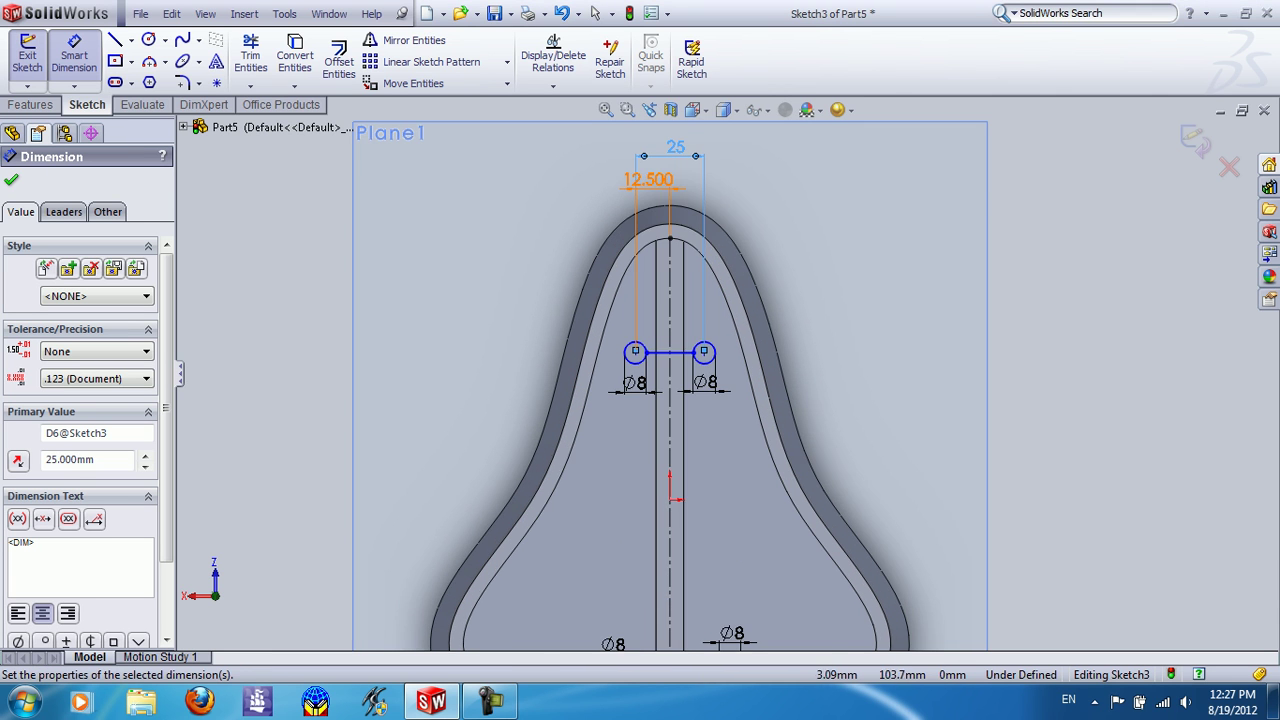
{"action": "key", "text": "Escape"}
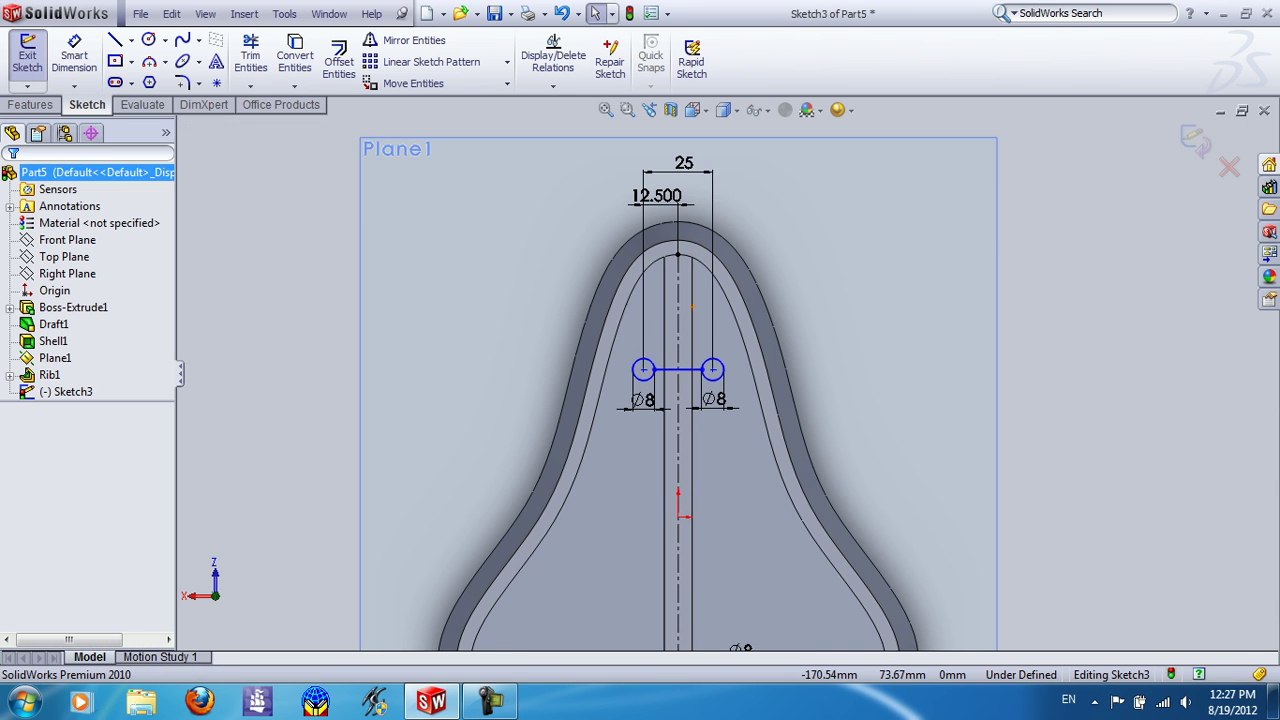
Step: Set the nose circles 35 mm below the seat's top point
{"action": "key", "text": "l"}
{"action": "left_click", "coordinate": [74, 58]}
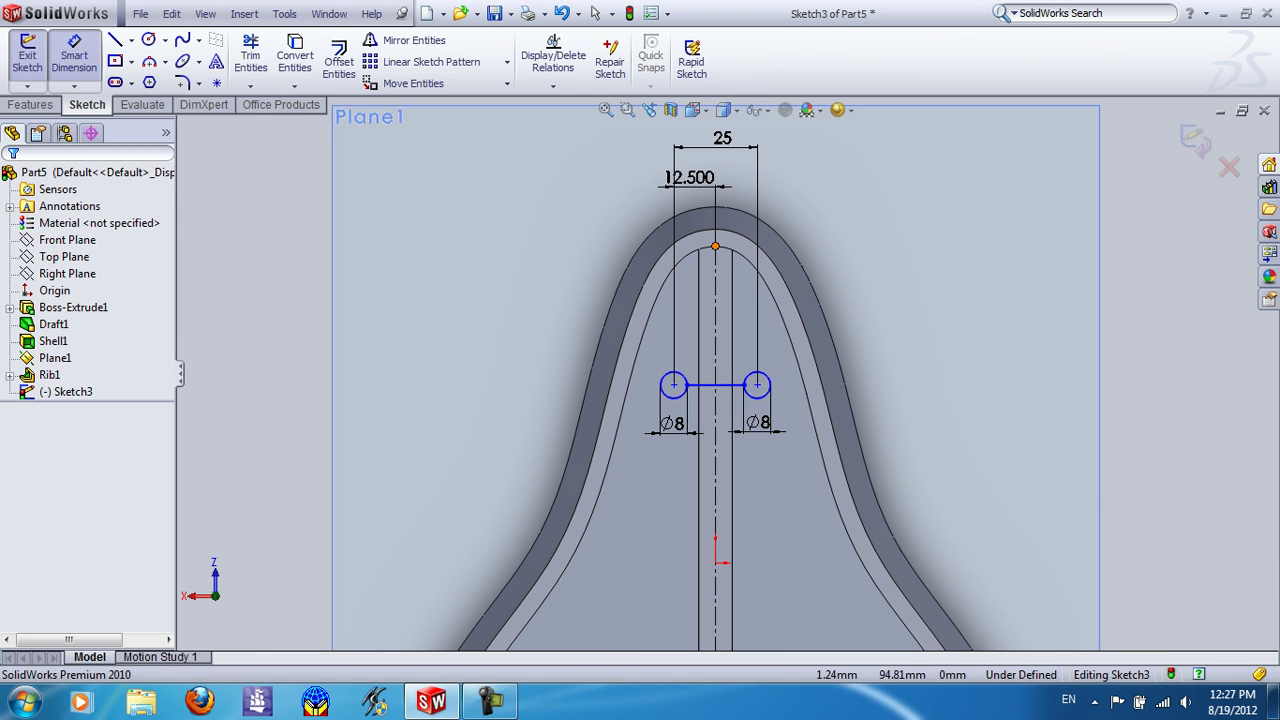
{"action": "left_click", "coordinate": [715, 245]}
{"action": "left_click", "coordinate": [757, 384]}
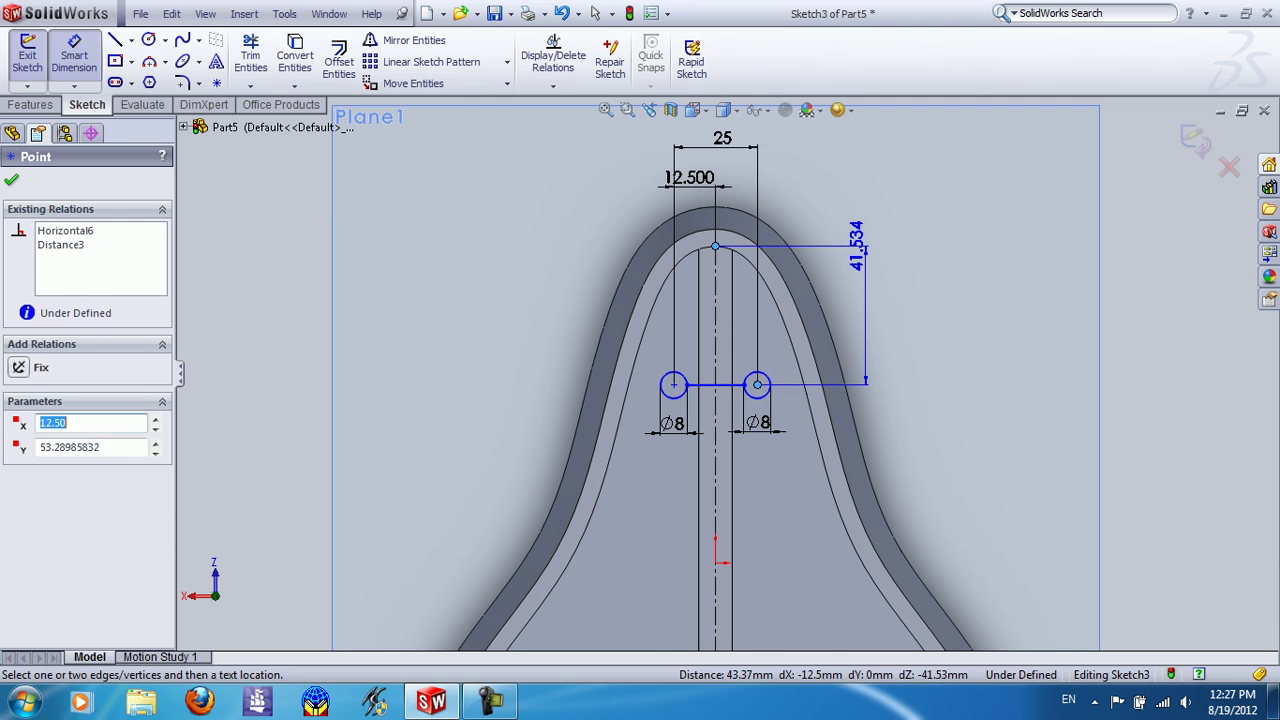
{"action": "left_click", "coordinate": [867, 253]}
{"action": "type", "text": "35"}
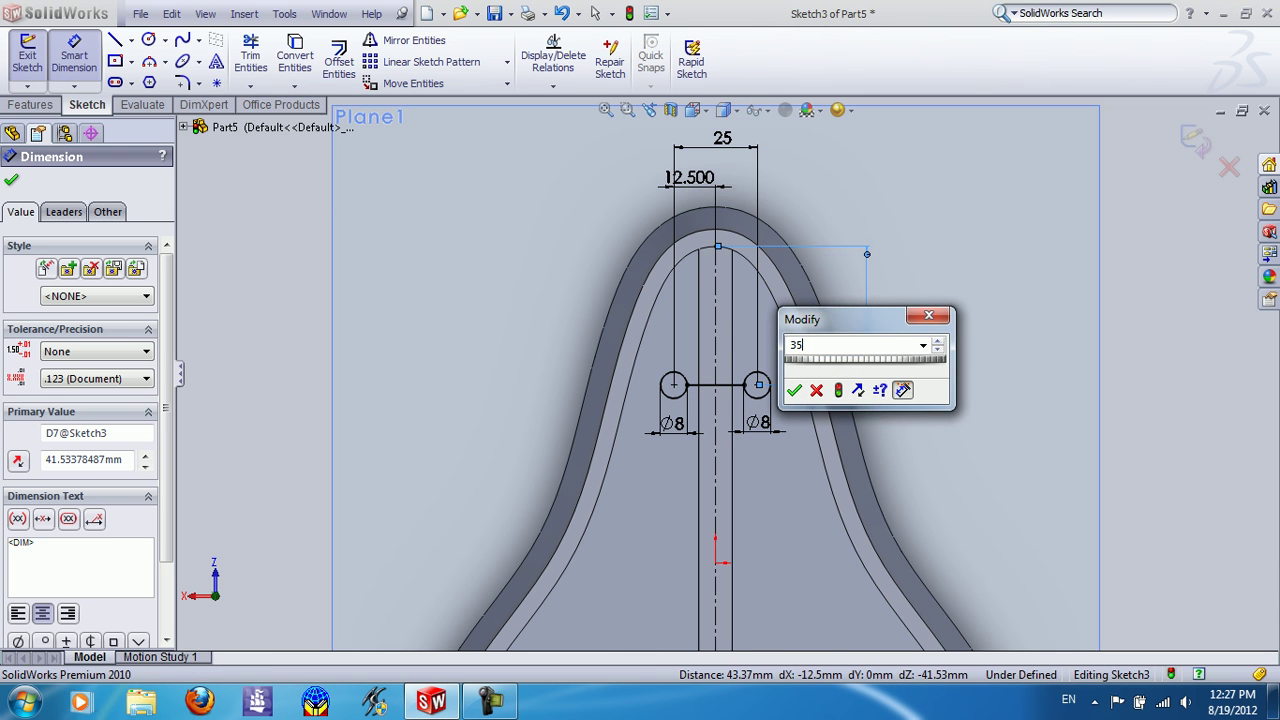
{"action": "key", "text": "Return"}
{"action": "scroll", "coordinate": [905, 352], "scroll_direction": "down", "scroll_amount": 2}
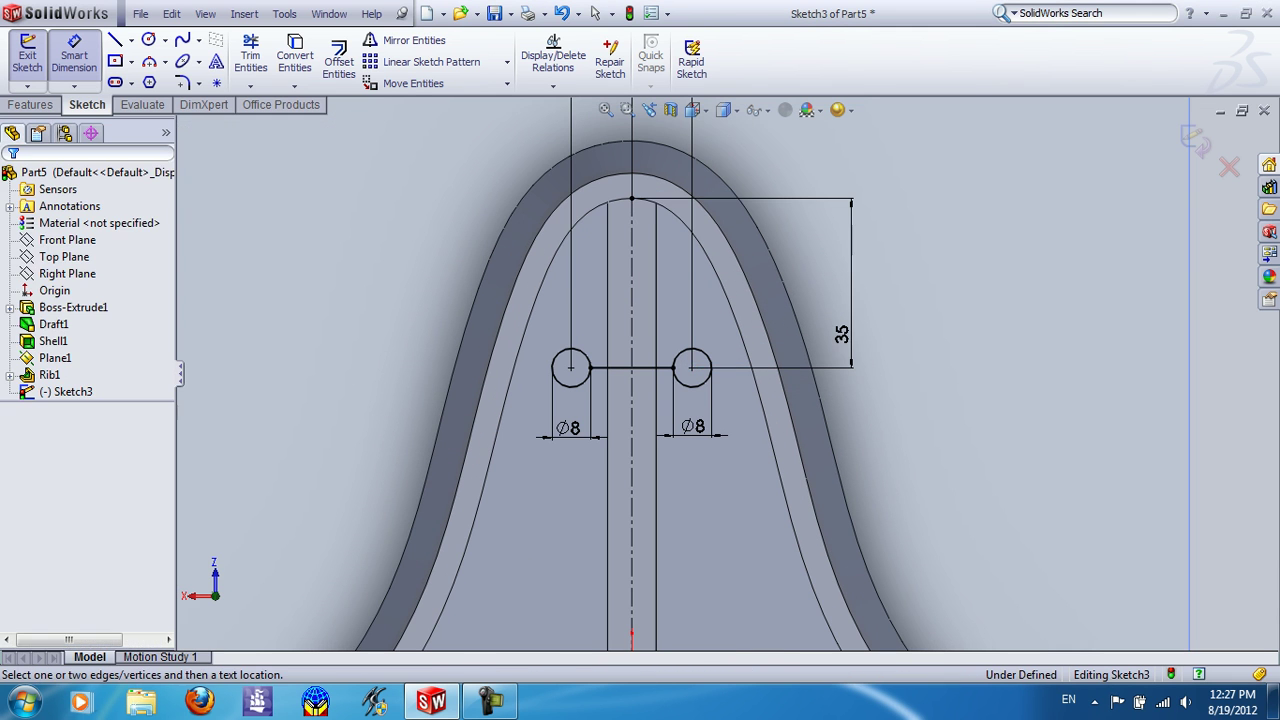
{"action": "left_click", "coordinate": [631, 198]}
Step: Set the rear circles 175 mm below the seat's top point
{"action": "scroll", "coordinate": [736, 367], "scroll_direction": "up", "scroll_amount": 4}
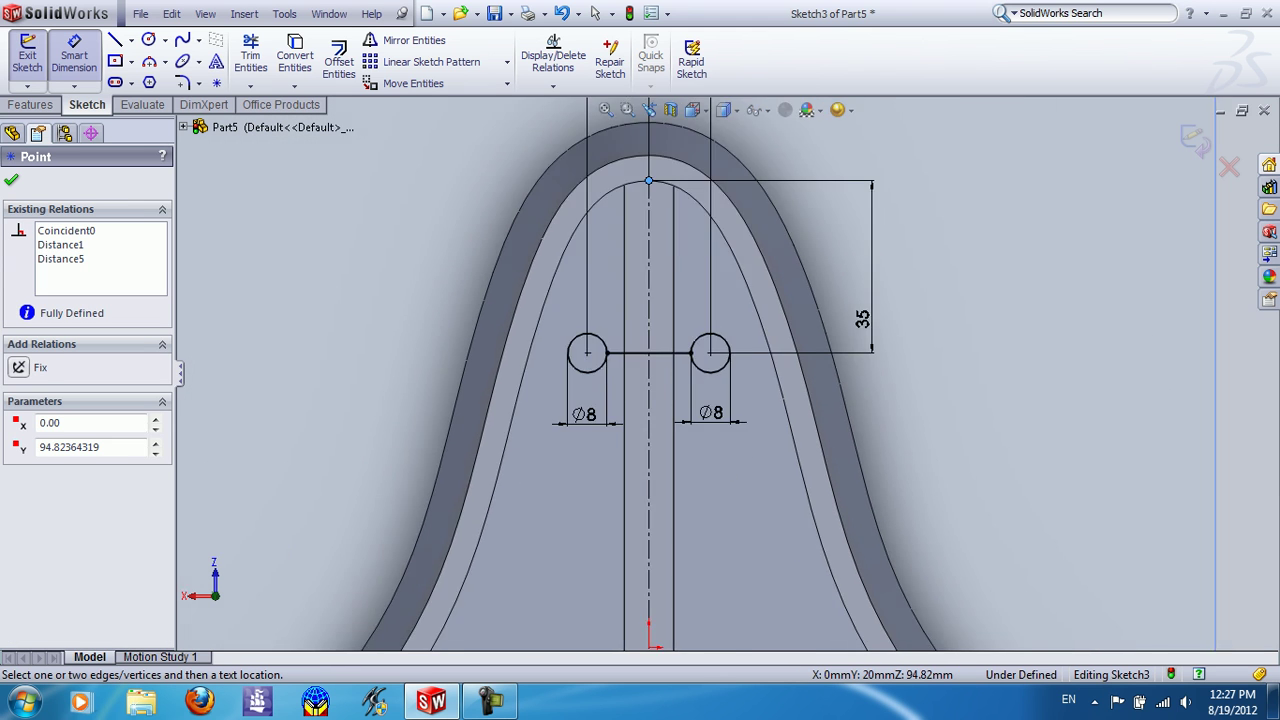
{"action": "scroll", "coordinate": [698, 635], "scroll_direction": "down", "scroll_amount": 3}
{"action": "left_click", "coordinate": [779, 532]}
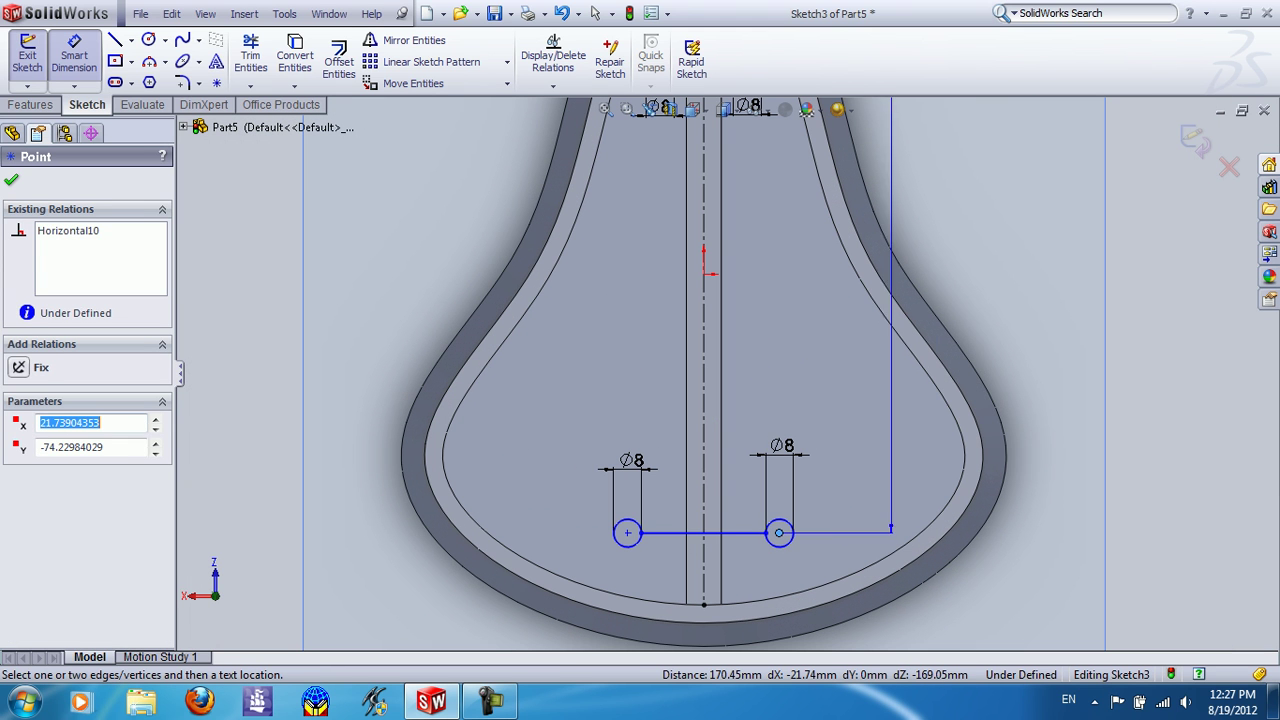
{"action": "left_click", "coordinate": [1045, 450]}
{"action": "type", "text": "175"}
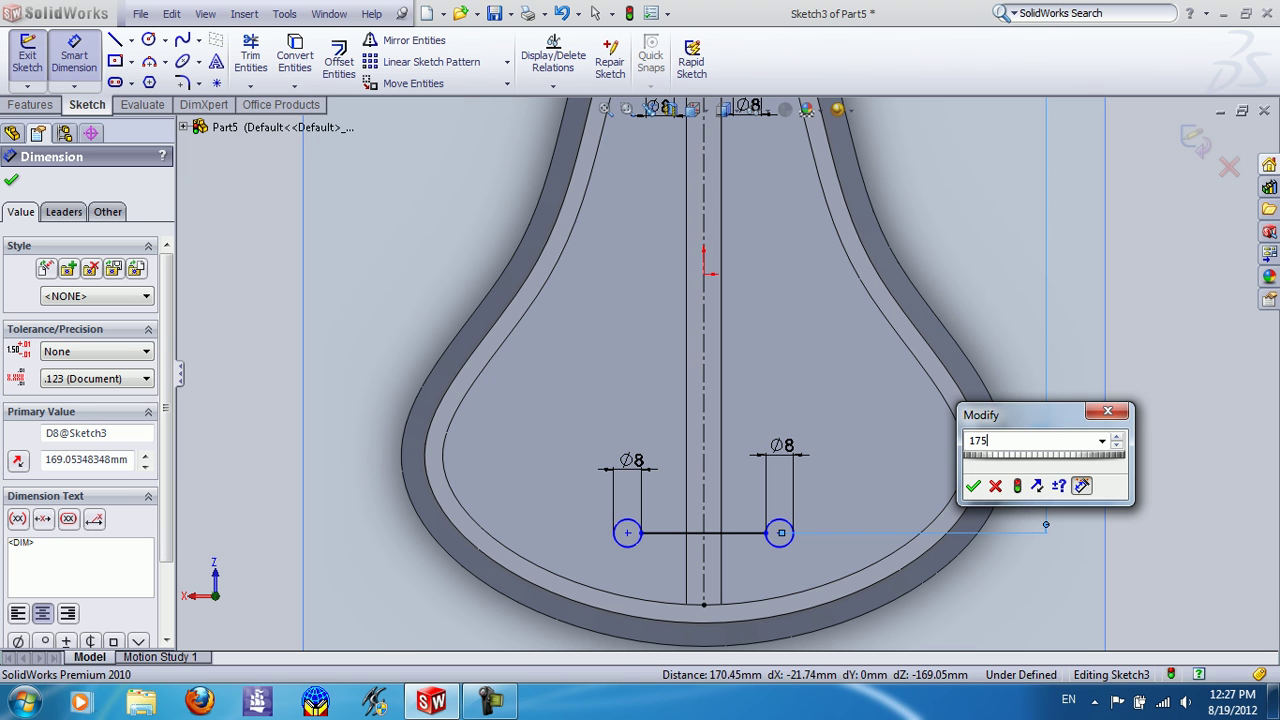
{"action": "key", "text": "Return"}
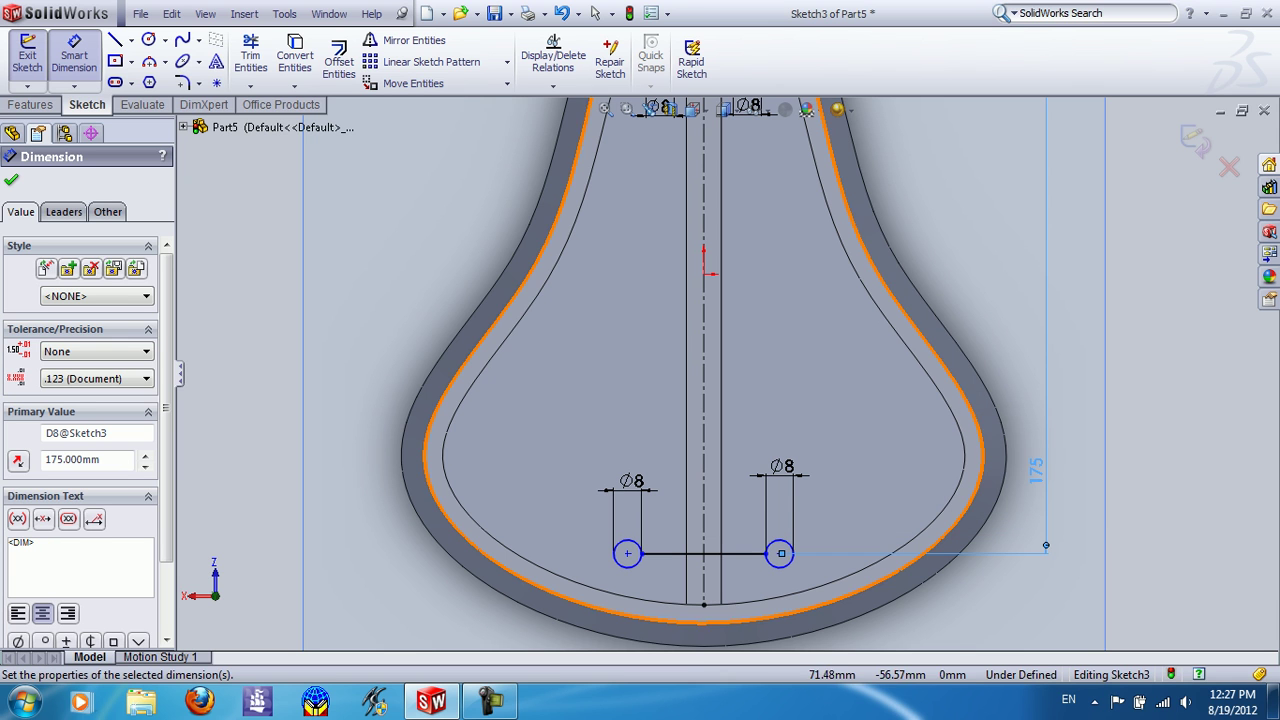
{"action": "scroll", "coordinate": [805, 630], "scroll_direction": "down", "scroll_amount": 2}
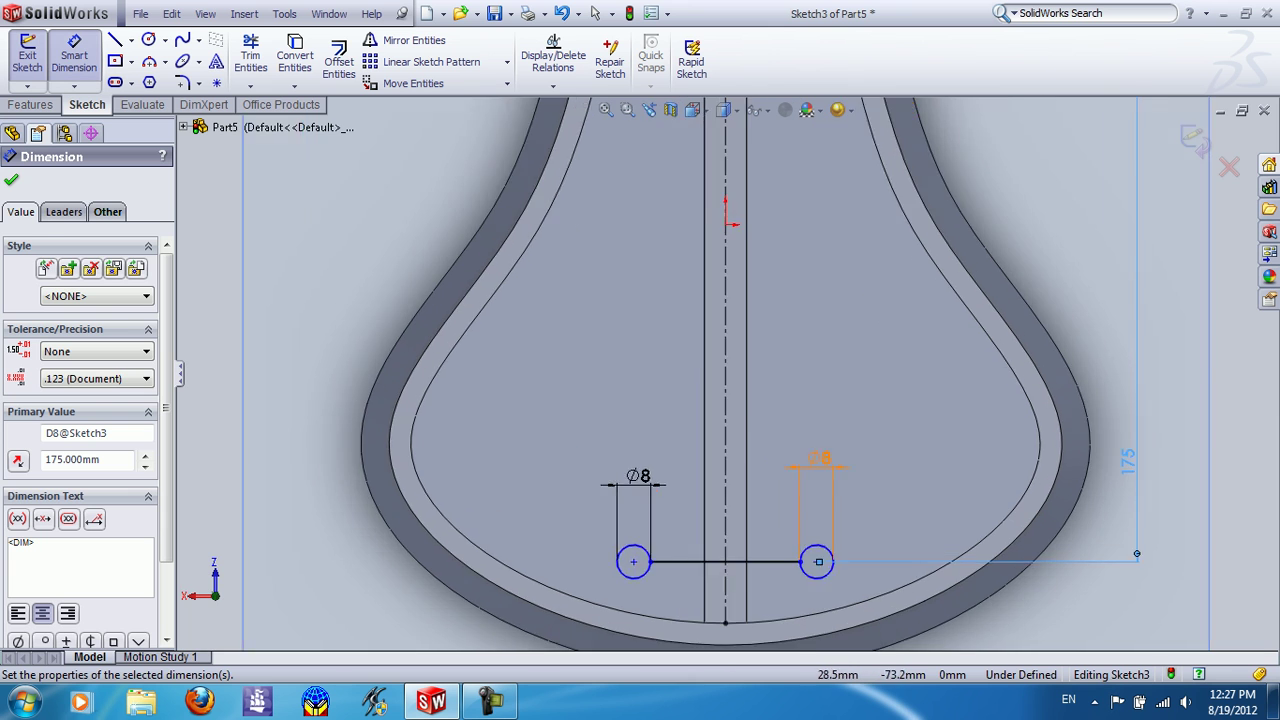
{"action": "scroll", "coordinate": [805, 630], "scroll_direction": "down", "scroll_amount": 2}
{"action": "scroll", "coordinate": [723, 374], "scroll_direction": "up", "scroll_amount": 3}
{"action": "key", "text": "Escape"}
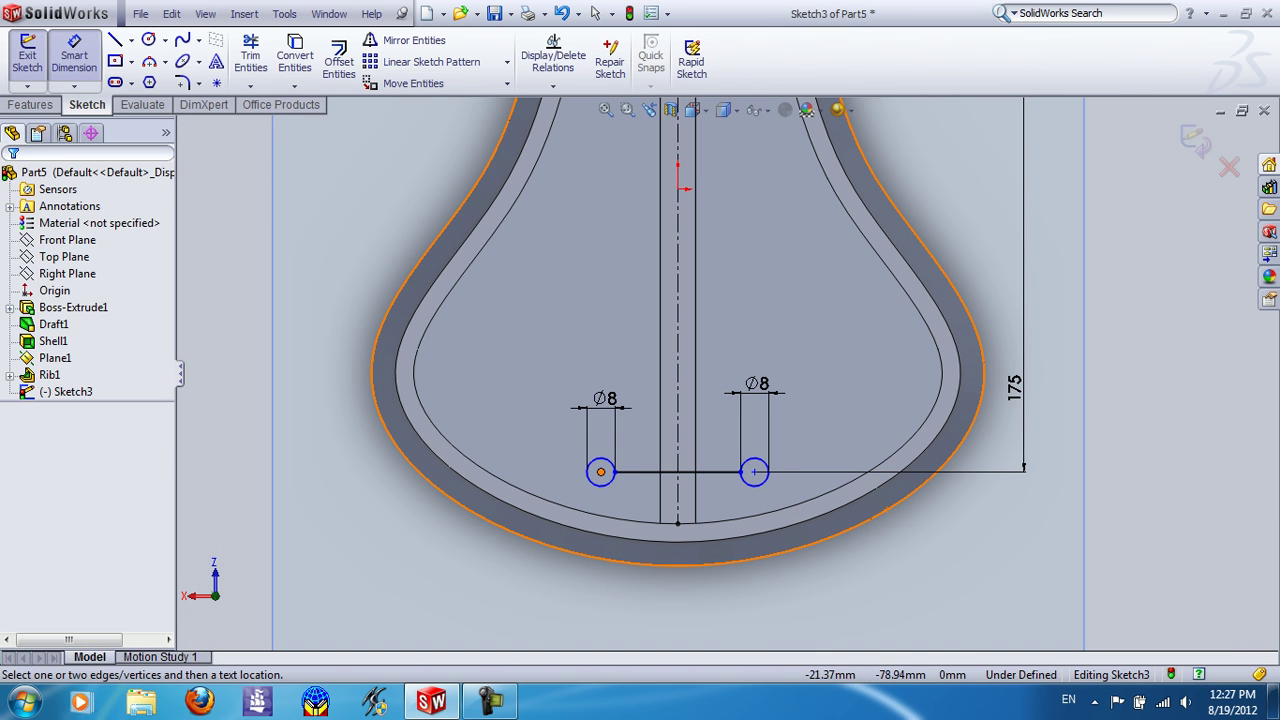
Step: Offset the rear left circle 40 mm from the centreline's bottom point
{"action": "left_click", "coordinate": [600, 471]}
{"action": "left_click", "coordinate": [678, 523]}
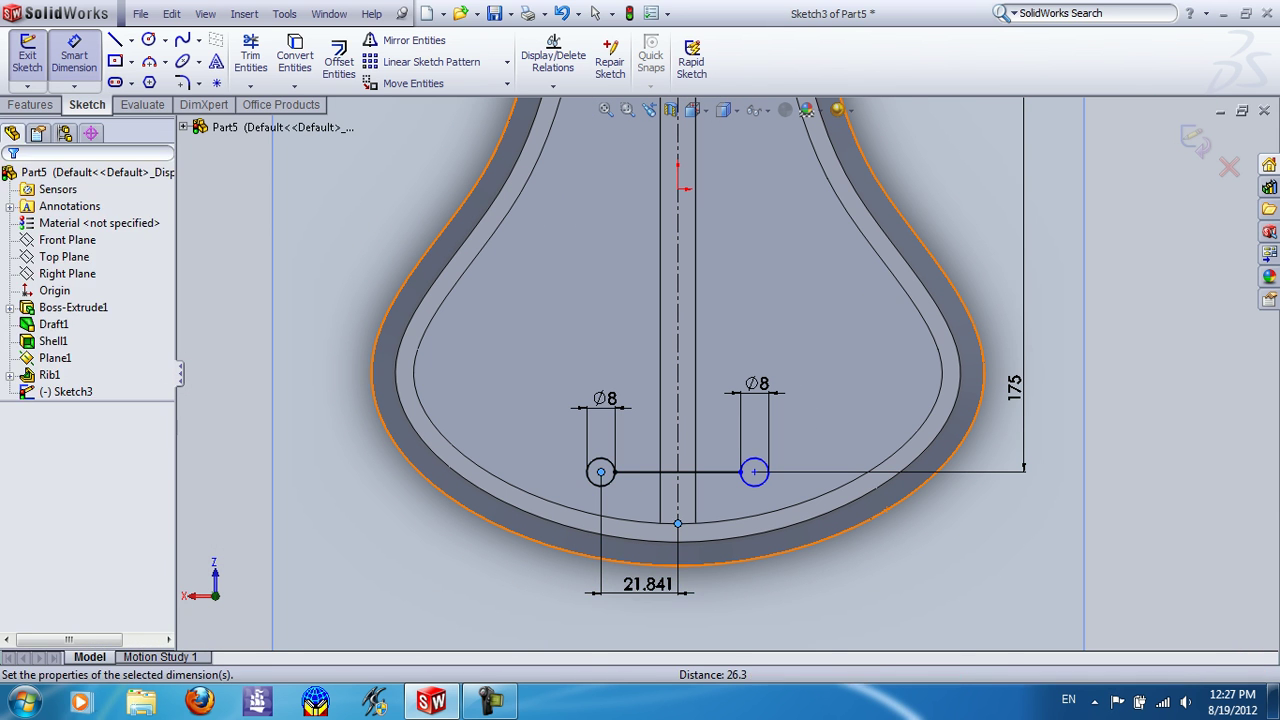
{"action": "left_click", "coordinate": [655, 540]}
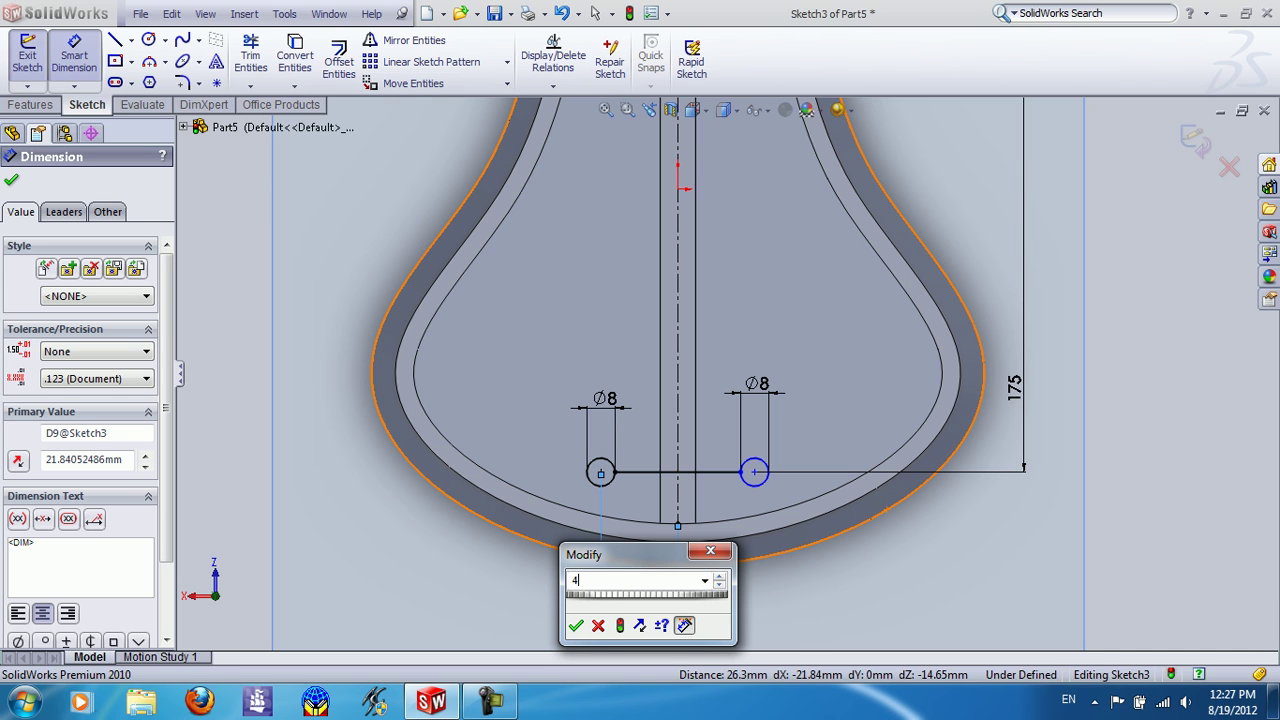
{"action": "type", "text": "0"}
{"action": "key", "text": "Return"}
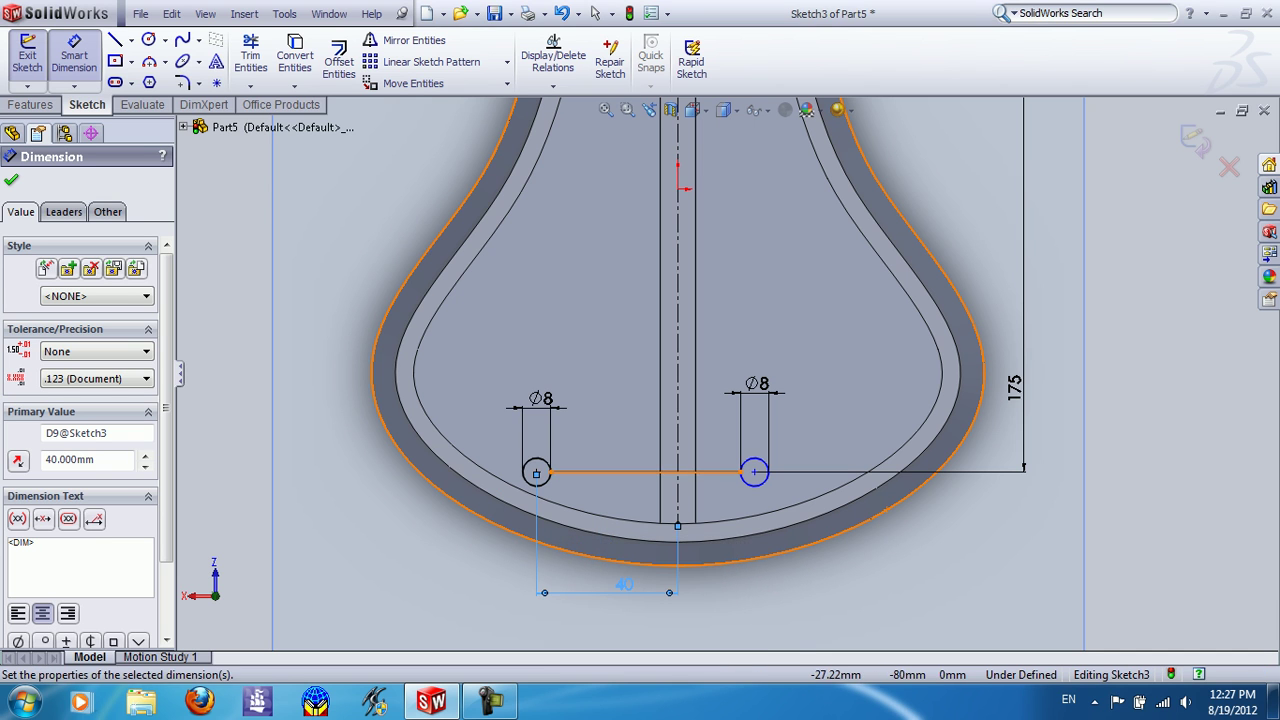
{"action": "left_click", "coordinate": [470, 555]}
Step: Space the two rear circles 80 mm apart, fully defining Sketch3
{"action": "left_click", "coordinate": [536, 472]}
{"action": "left_click", "coordinate": [754, 472]}
{"action": "left_click", "coordinate": [640, 618]}
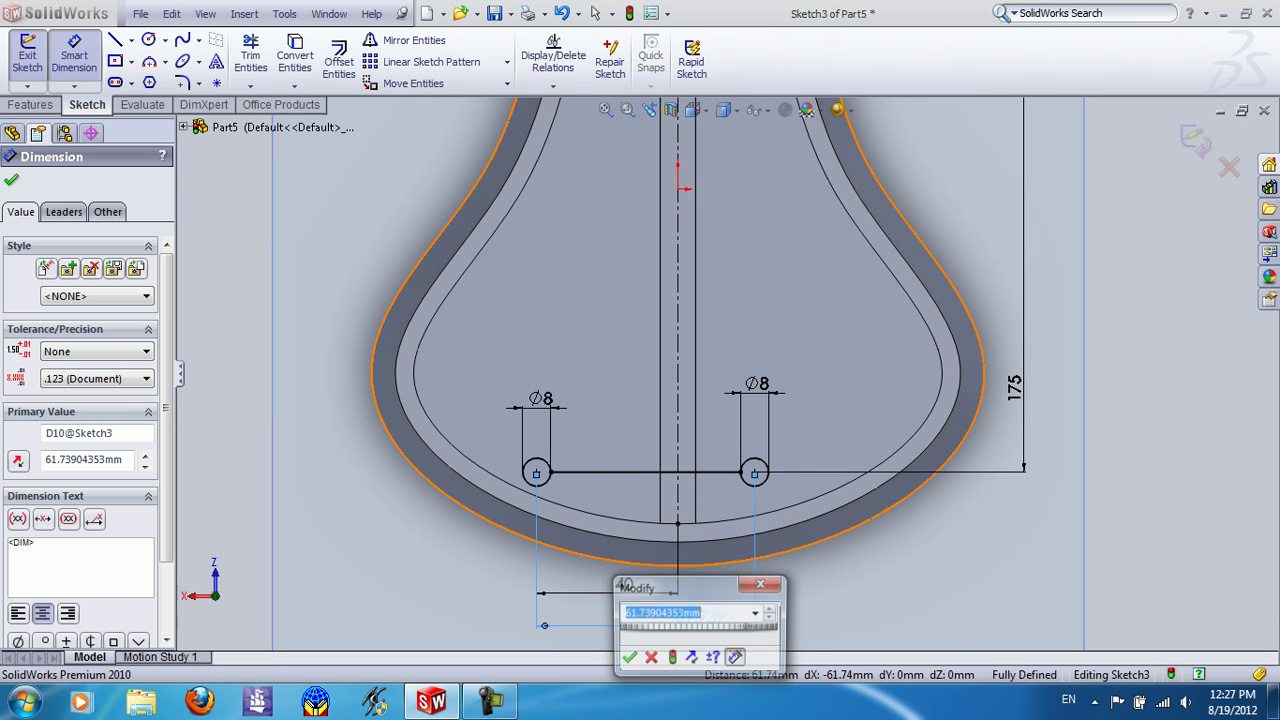
{"action": "key", "text": "Return"}
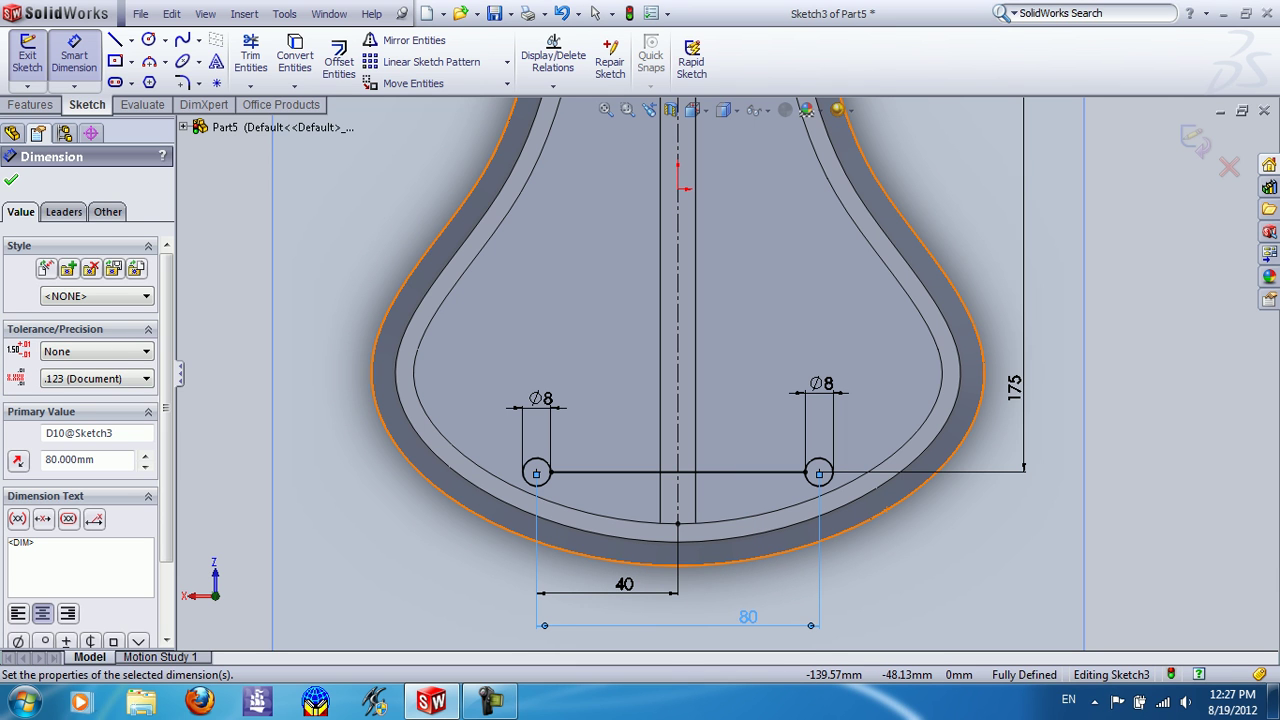
{"action": "left_click", "coordinate": [11, 179]}
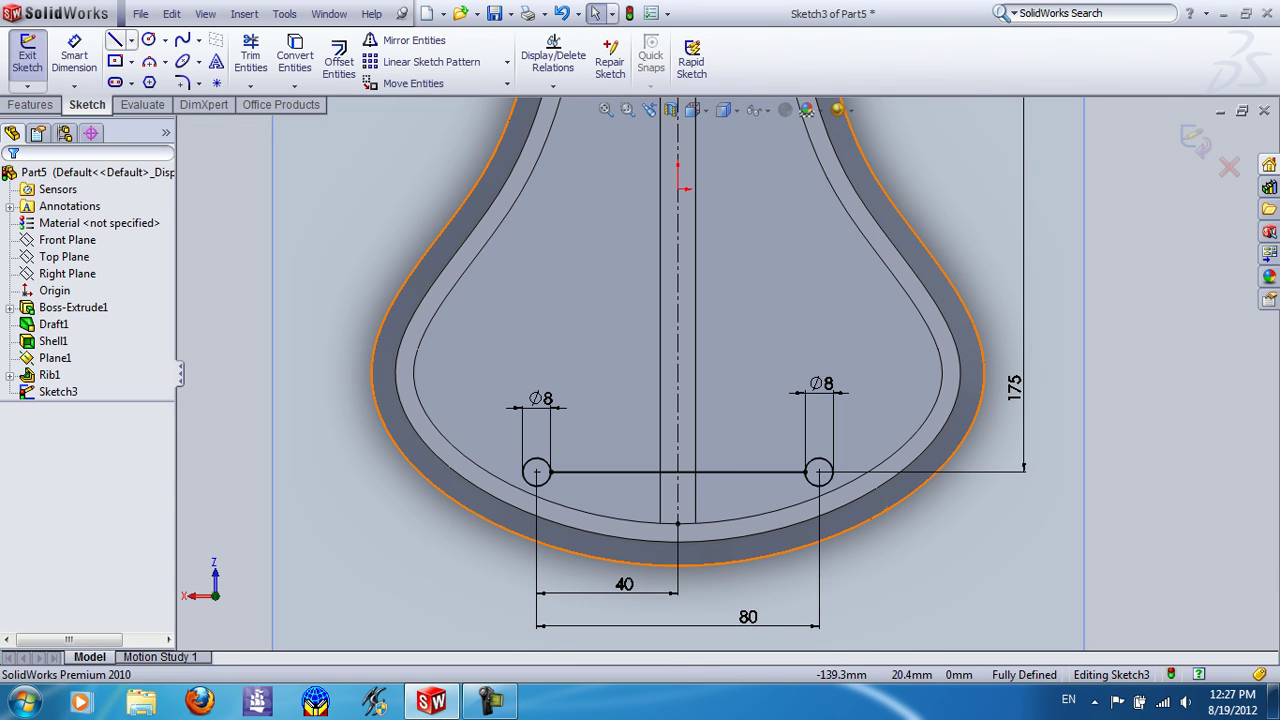
Step: Draw rib lines from the lower-left Ø8 circle down to the line below and out to the inner edge
{"action": "left_click", "coordinate": [115, 40]}
{"action": "scroll", "coordinate": [397, 366], "scroll_direction": "down", "scroll_amount": 1}
{"action": "scroll", "coordinate": [555, 561], "scroll_direction": "down", "scroll_amount": 2}
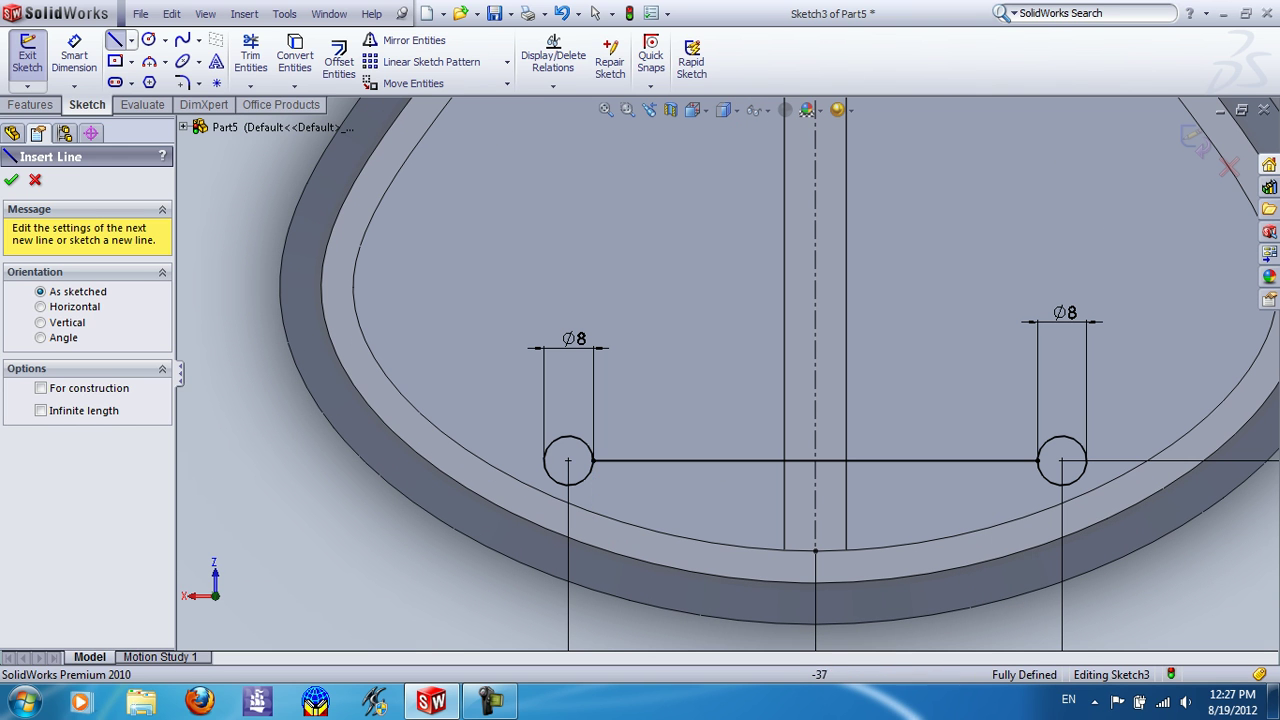
{"action": "left_click", "coordinate": [569, 485]}
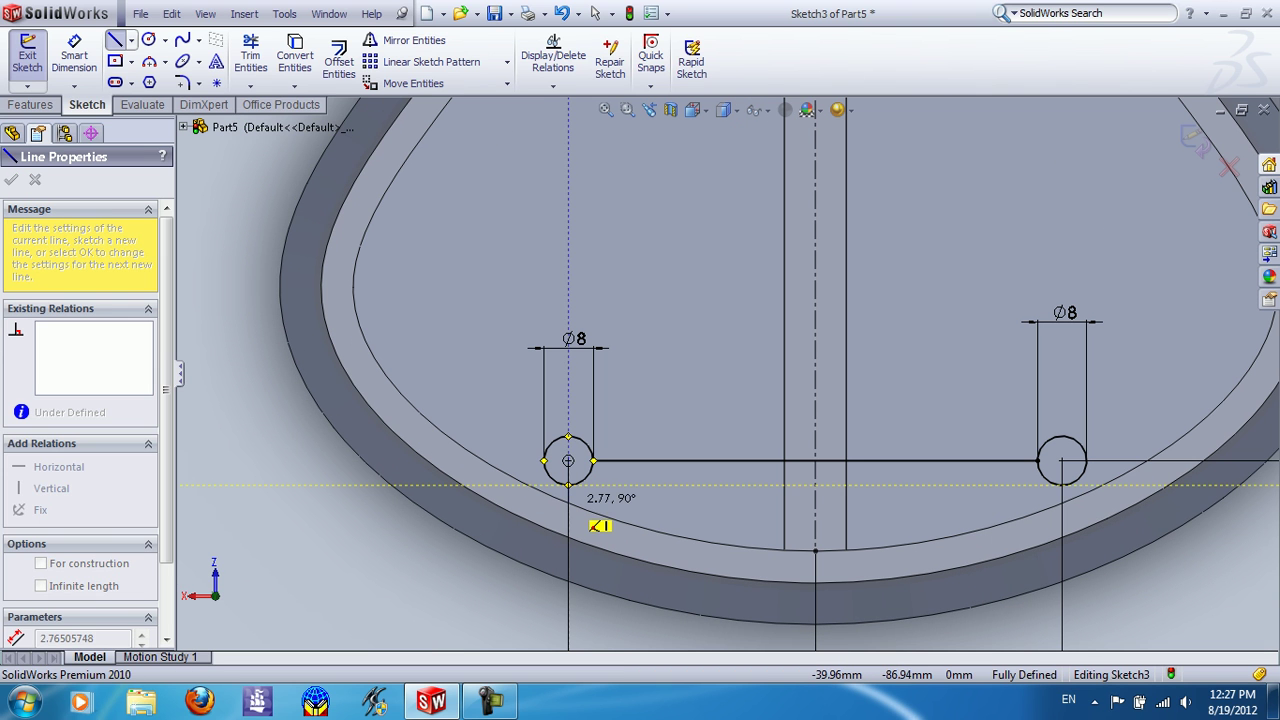
{"action": "left_click", "coordinate": [590, 518]}
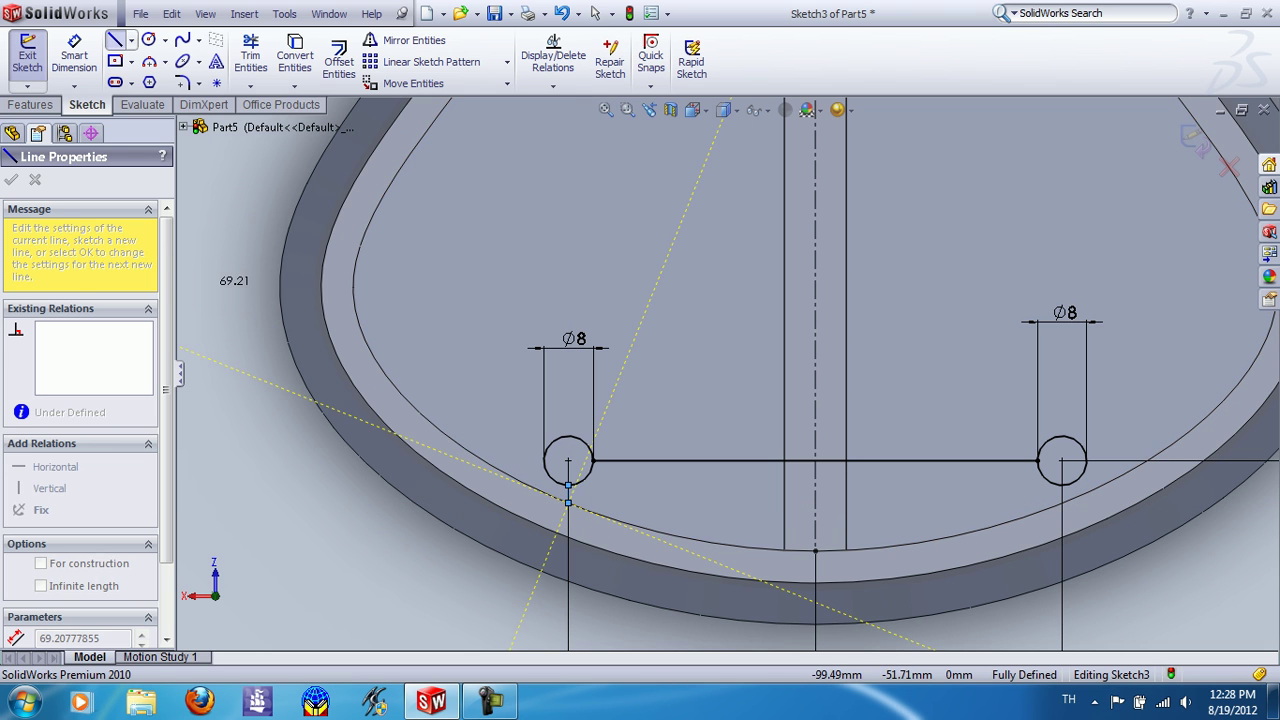
{"action": "key", "text": "Escape"}
{"action": "left_click", "coordinate": [115, 39]}
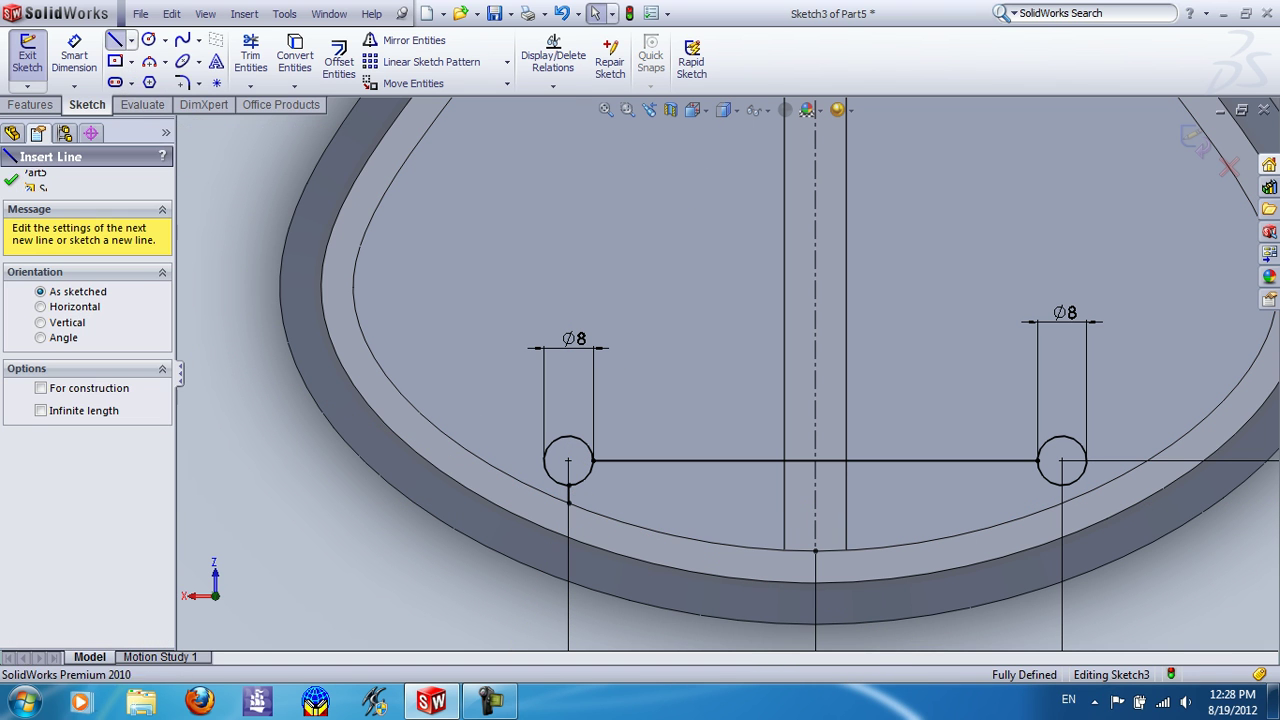
{"action": "left_click", "coordinate": [568, 484]}
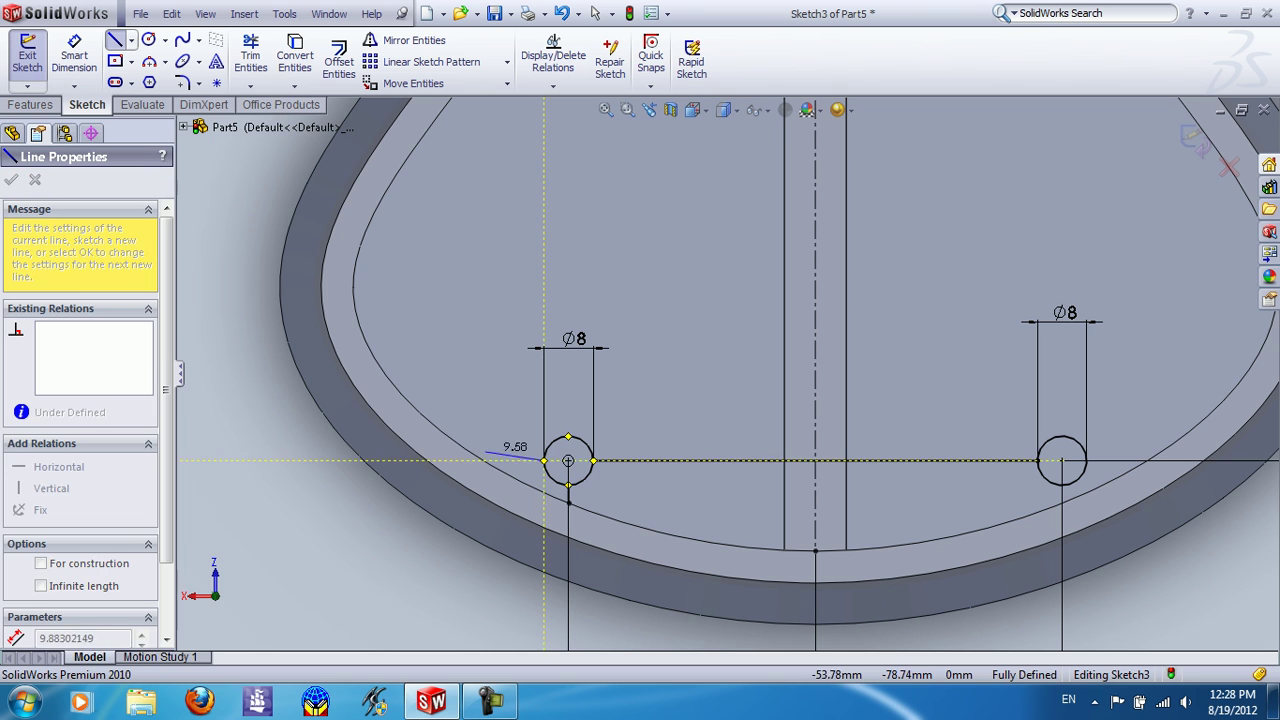
{"action": "double_click", "coordinate": [483, 460]}
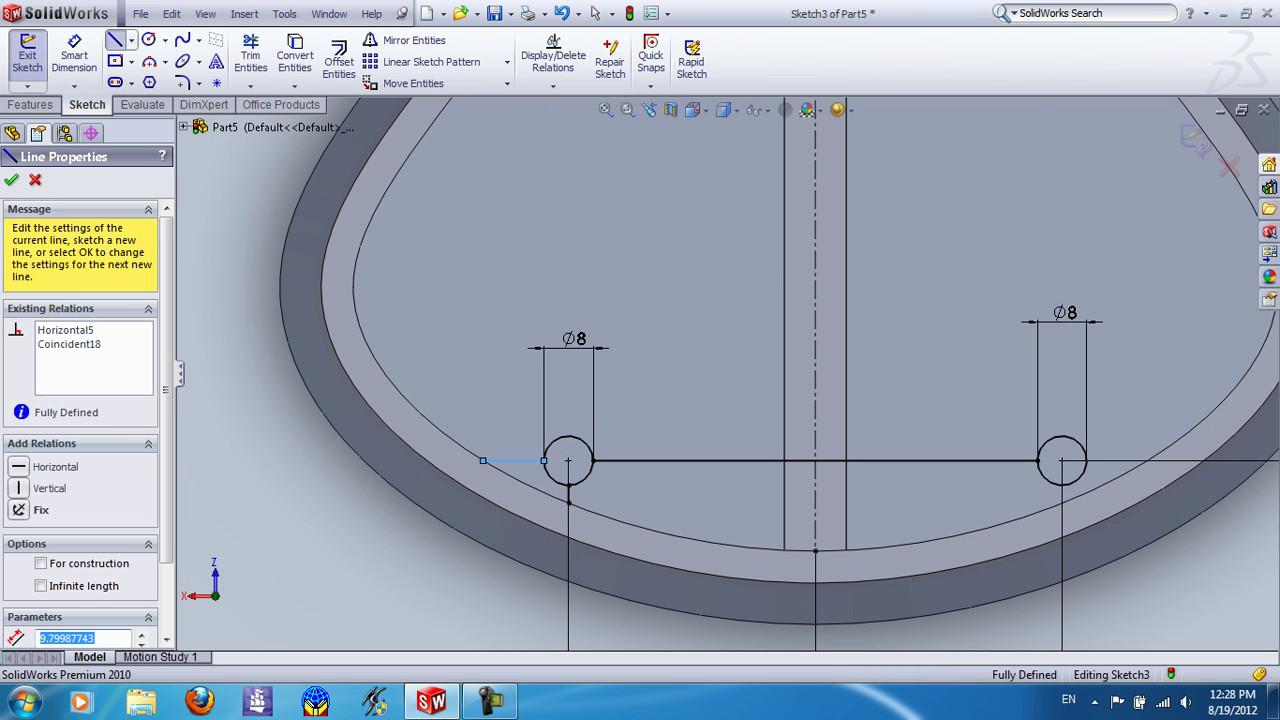
{"action": "key", "text": "Escape"}
Step: Draw rib lines from the lower-right Ø8 circle, one ending on the right inner edge
{"action": "left_click", "coordinate": [115, 39]}
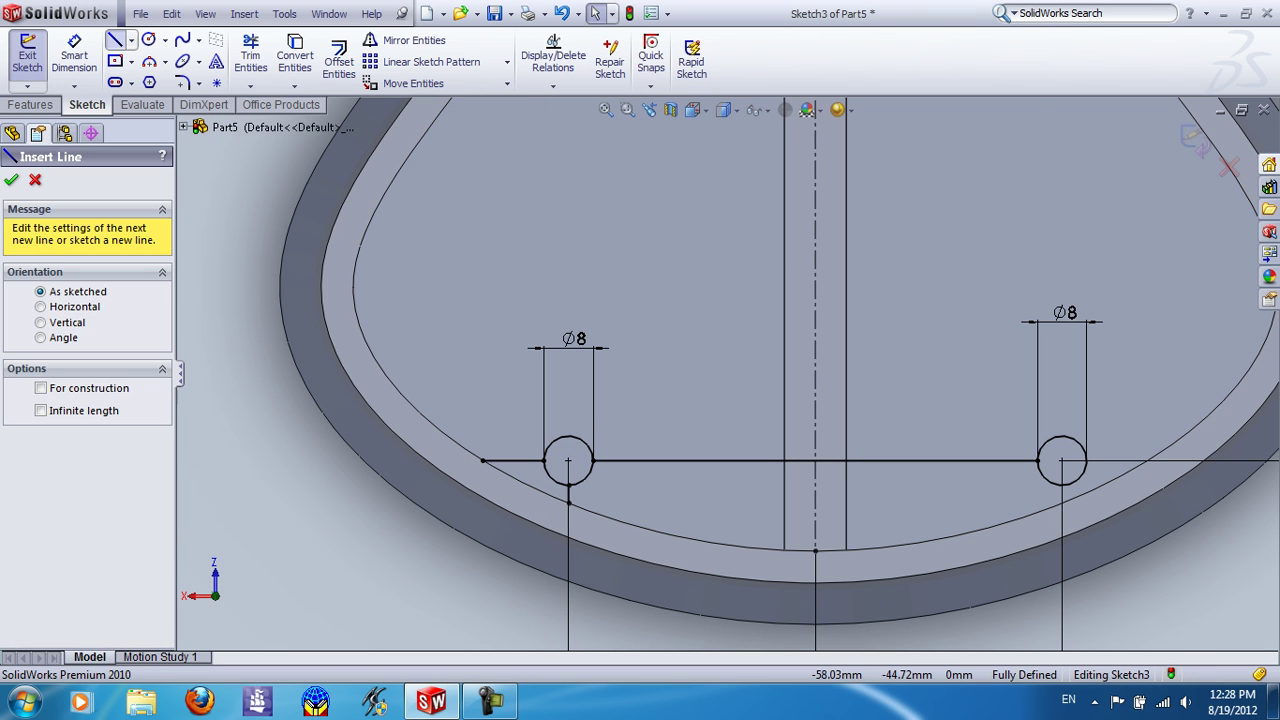
{"action": "left_click", "coordinate": [1062, 484]}
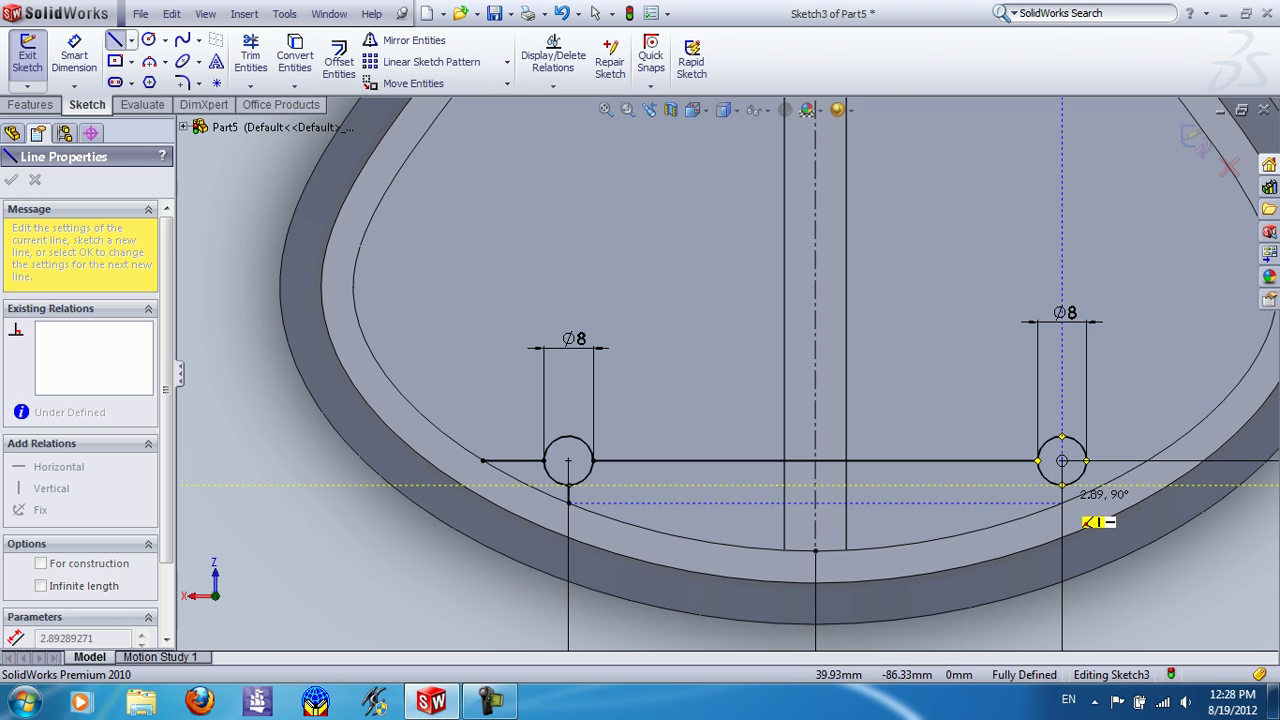
{"action": "key", "text": "Escape"}
{"action": "key", "text": "Escape"}
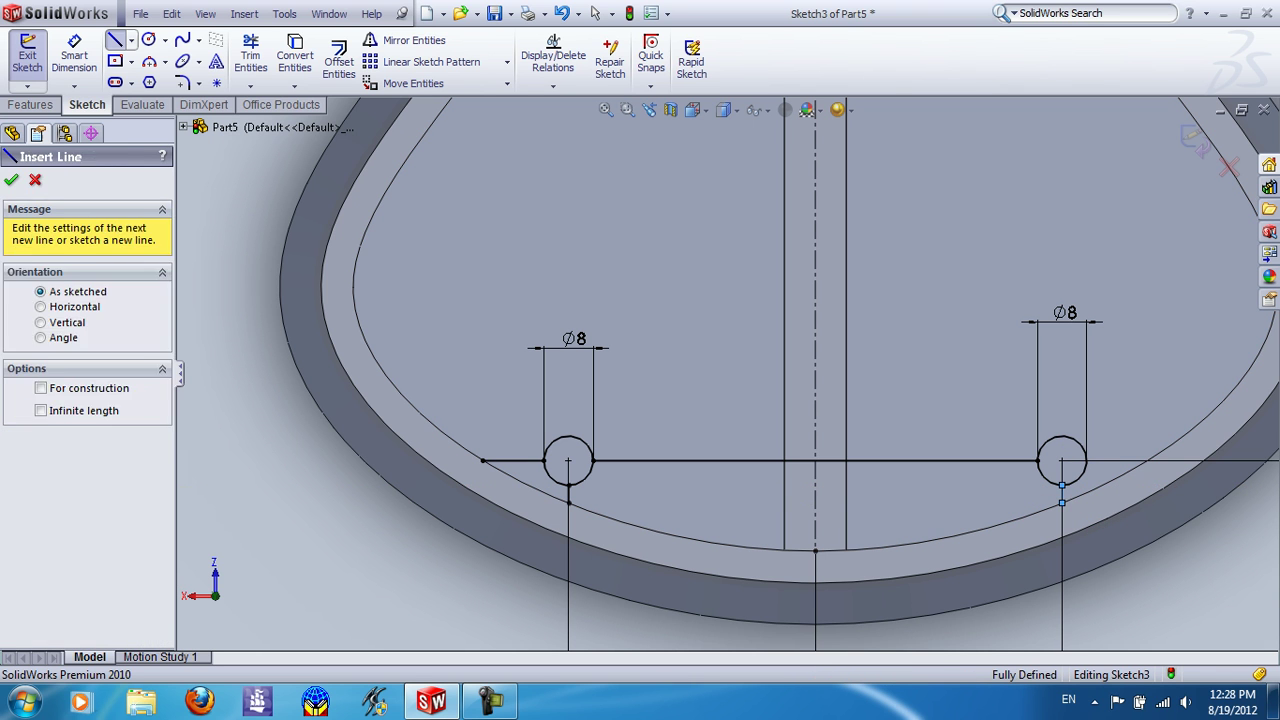
{"action": "left_click", "coordinate": [115, 39]}
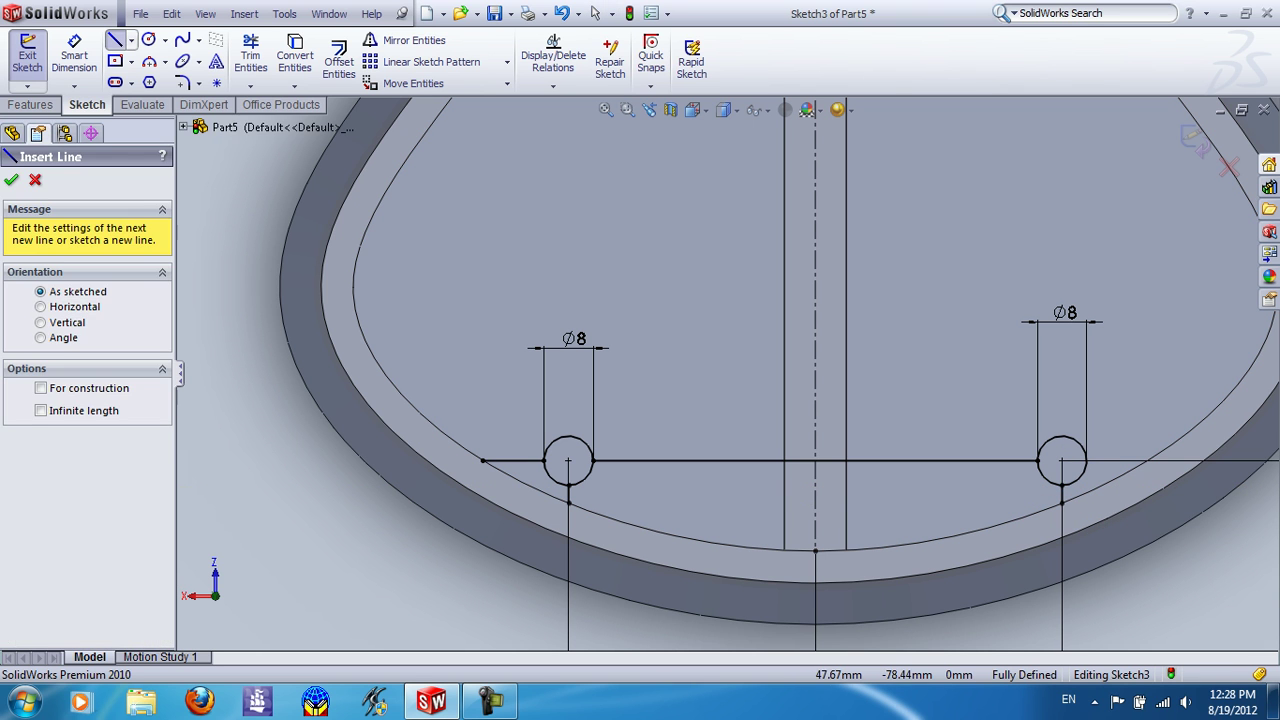
{"action": "left_click", "coordinate": [1108, 477]}
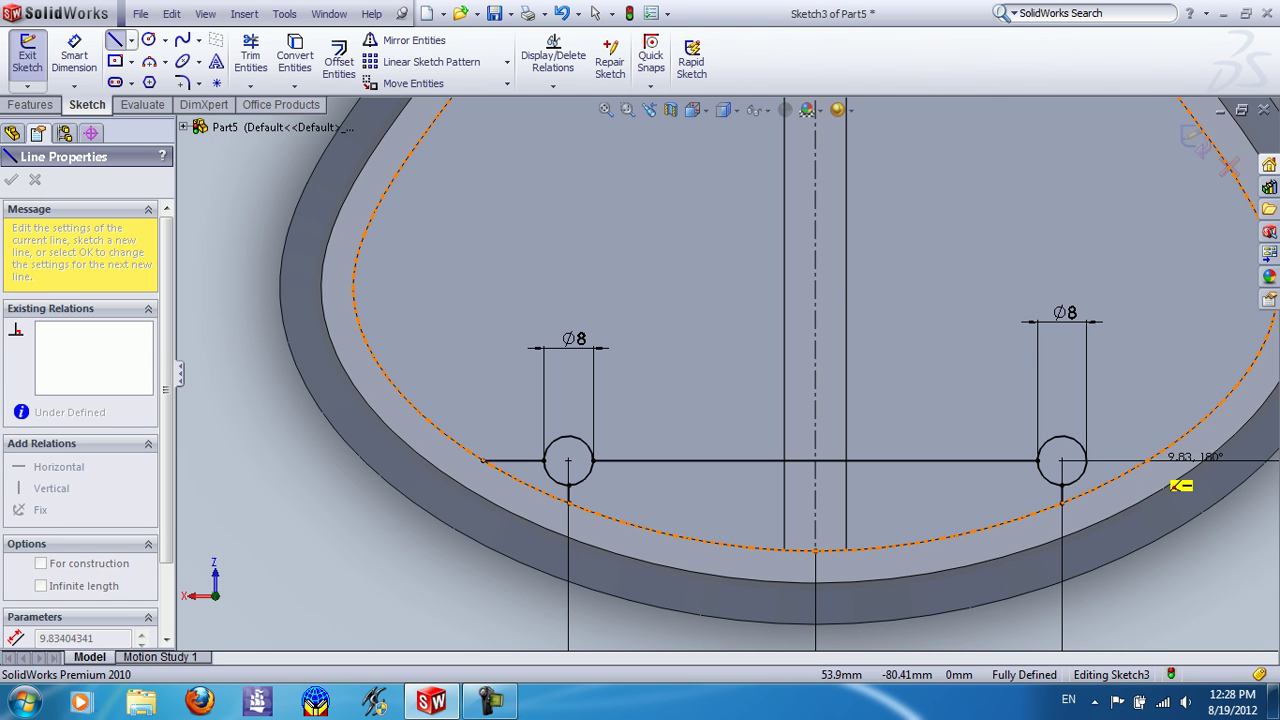
{"action": "left_click", "coordinate": [1150, 462]}
{"action": "key", "text": "Escape"}
{"action": "scroll", "coordinate": [727, 373], "scroll_direction": "up", "scroll_amount": 3}
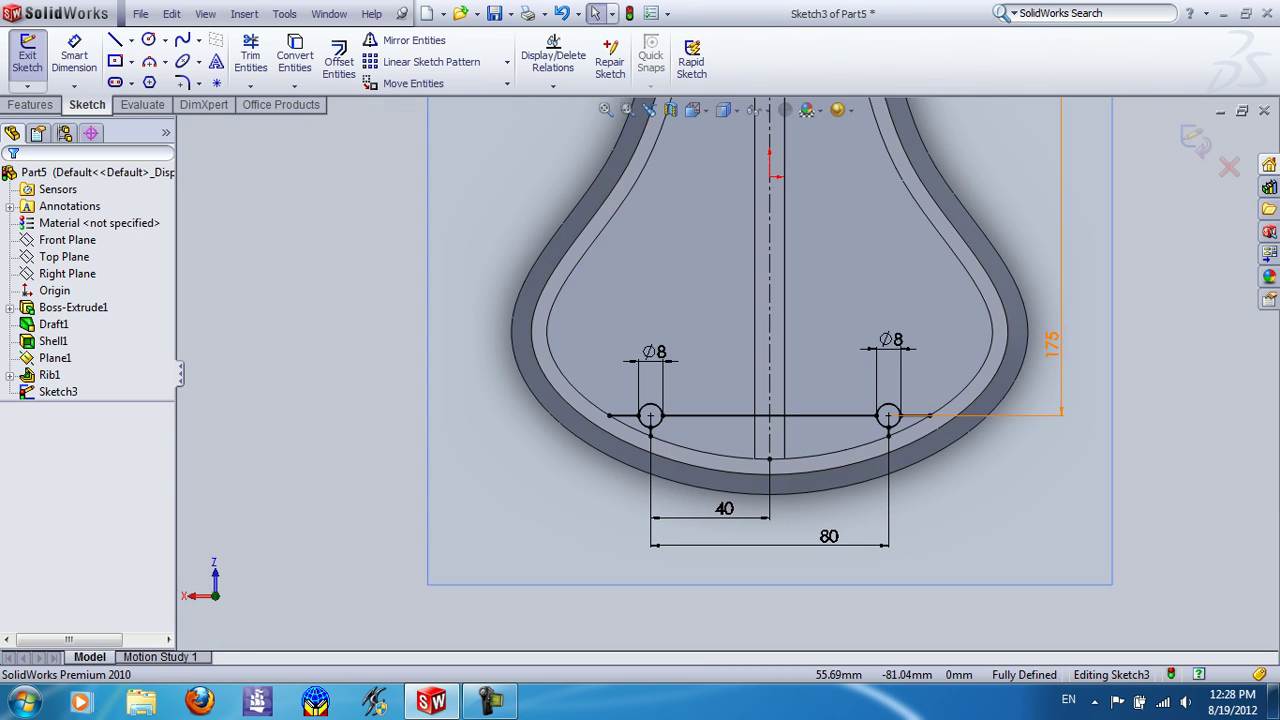
{"action": "scroll", "coordinate": [727, 370], "scroll_direction": "up", "scroll_amount": 1}
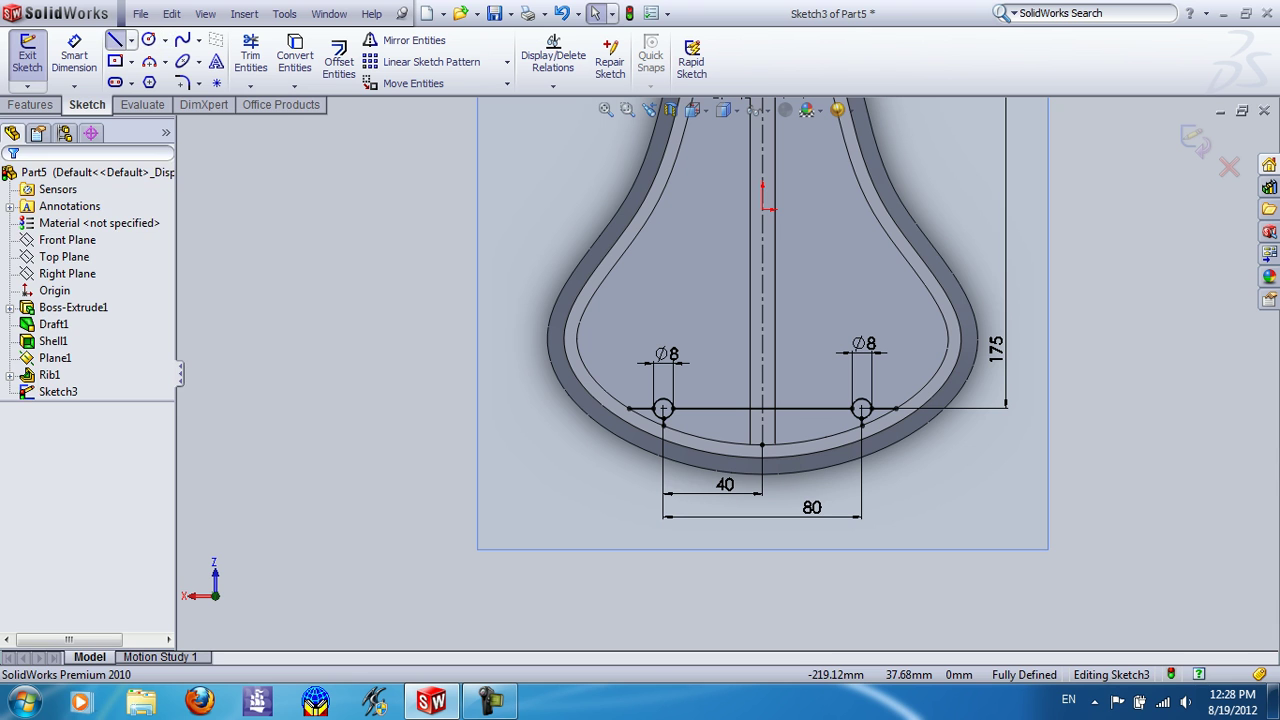
Step: Draw two vertical rib lines rising from the left and right circles toward the inner curve
{"action": "left_click", "coordinate": [115, 39]}
{"action": "scroll", "coordinate": [670, 392], "scroll_direction": "down", "scroll_amount": 1}
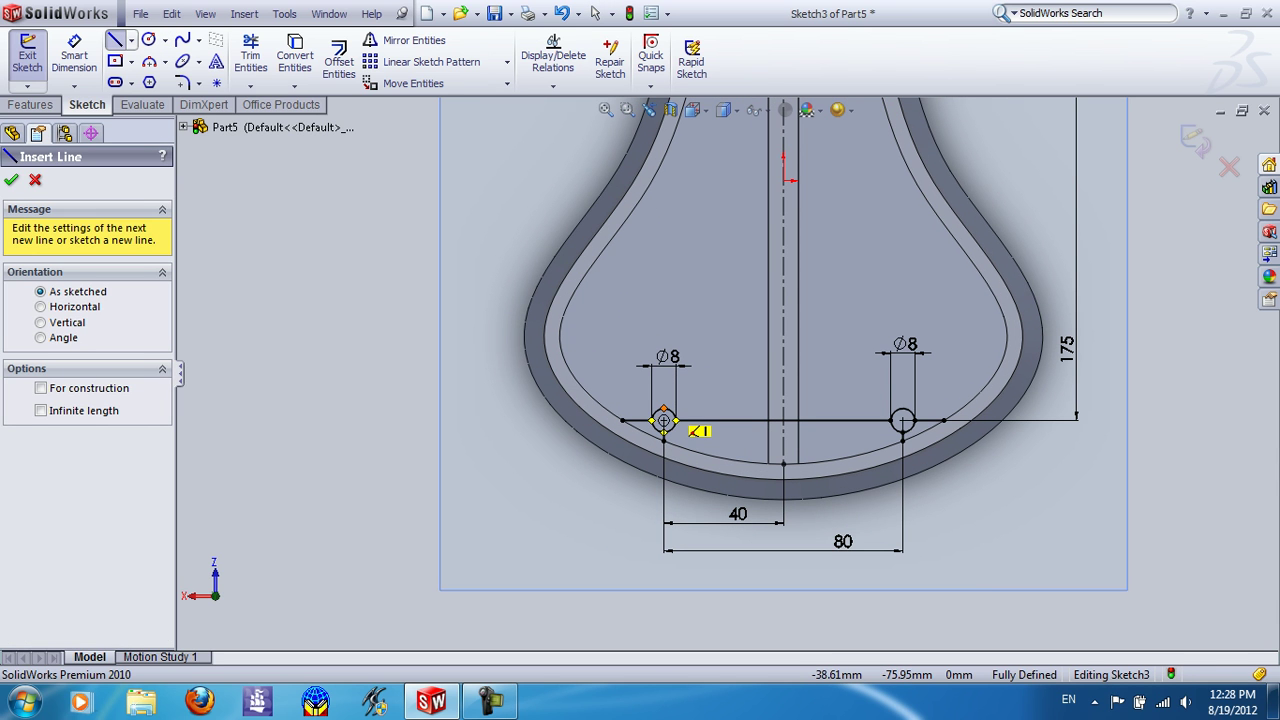
{"action": "left_click", "coordinate": [663, 420]}
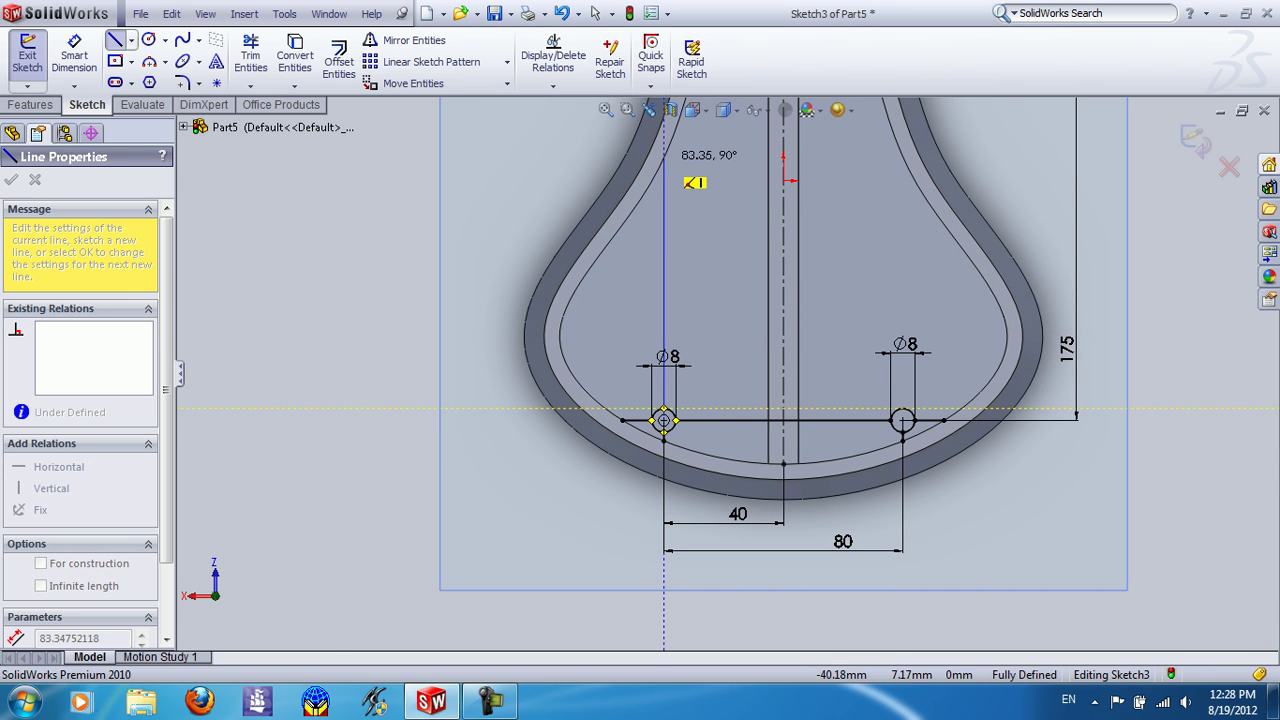
{"action": "left_click", "coordinate": [663, 162]}
{"action": "scroll", "coordinate": [650, 110], "scroll_direction": "down", "scroll_amount": 2}
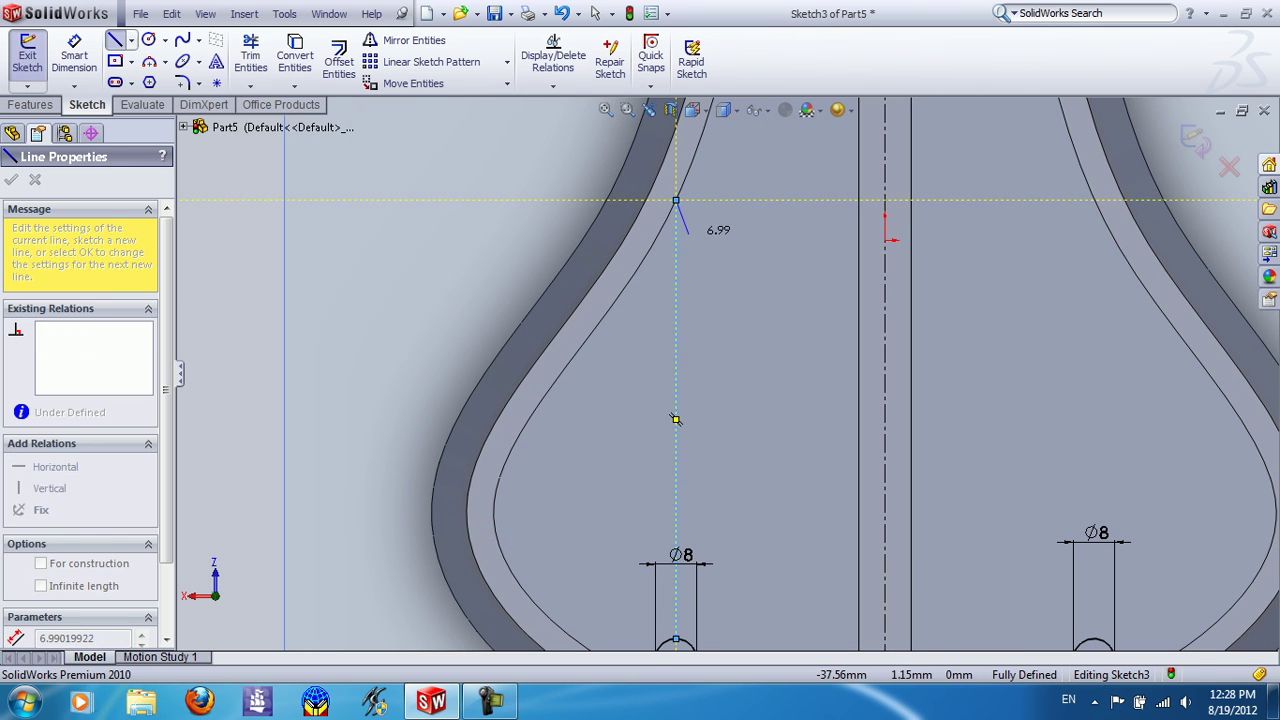
{"action": "key", "text": "Escape"}
{"action": "left_click", "coordinate": [115, 39]}
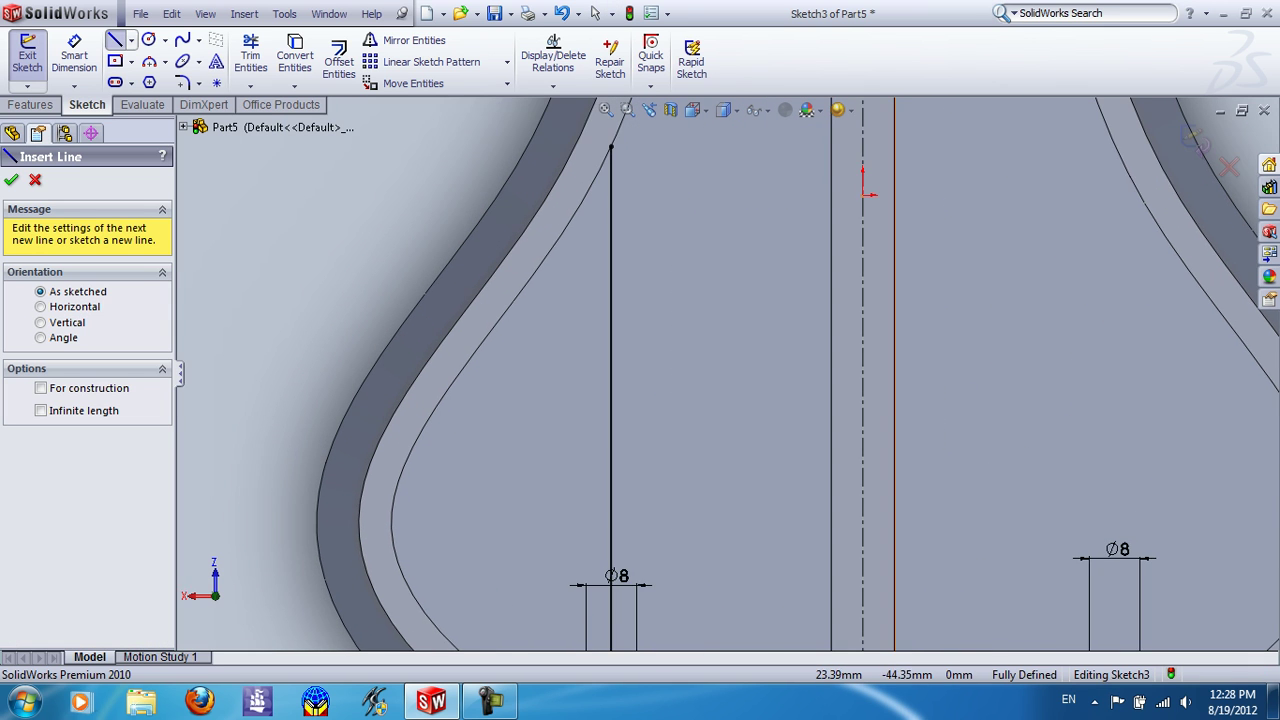
{"action": "scroll", "coordinate": [891, 471], "scroll_direction": "up", "scroll_amount": 2}
{"action": "left_click", "coordinate": [950, 581]}
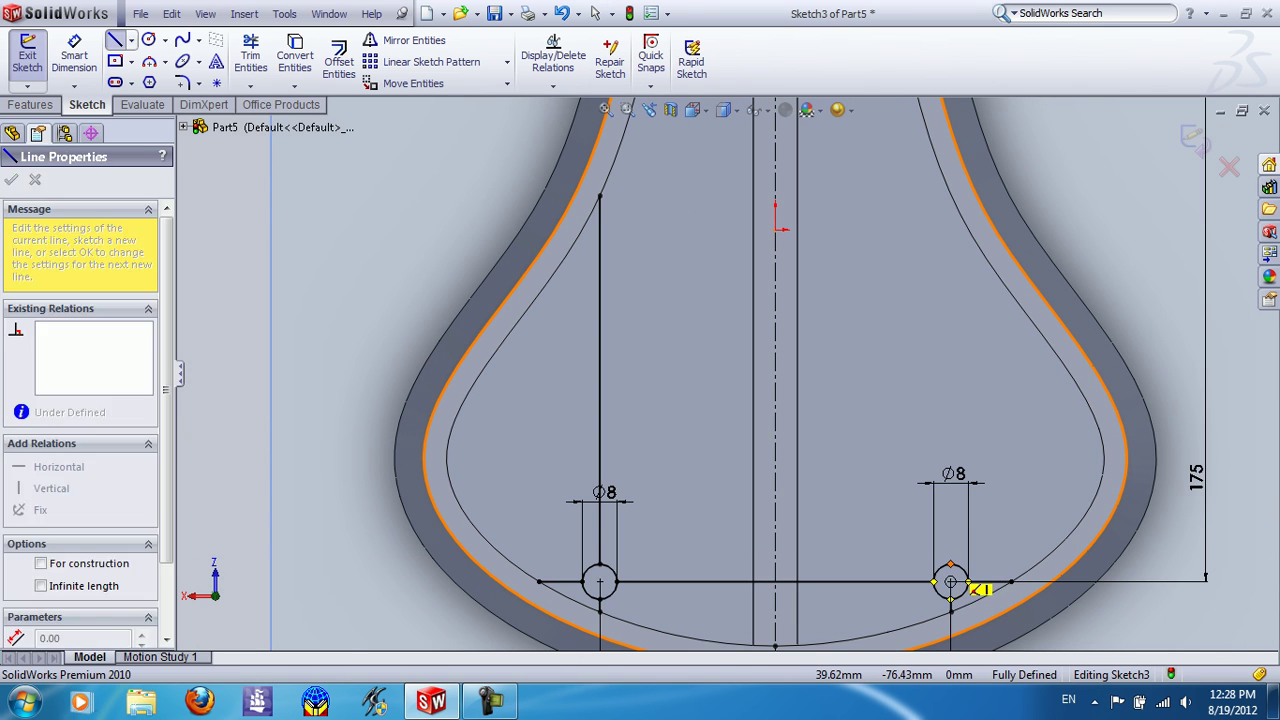
{"action": "scroll", "coordinate": [948, 255], "scroll_direction": "down", "scroll_amount": 2}
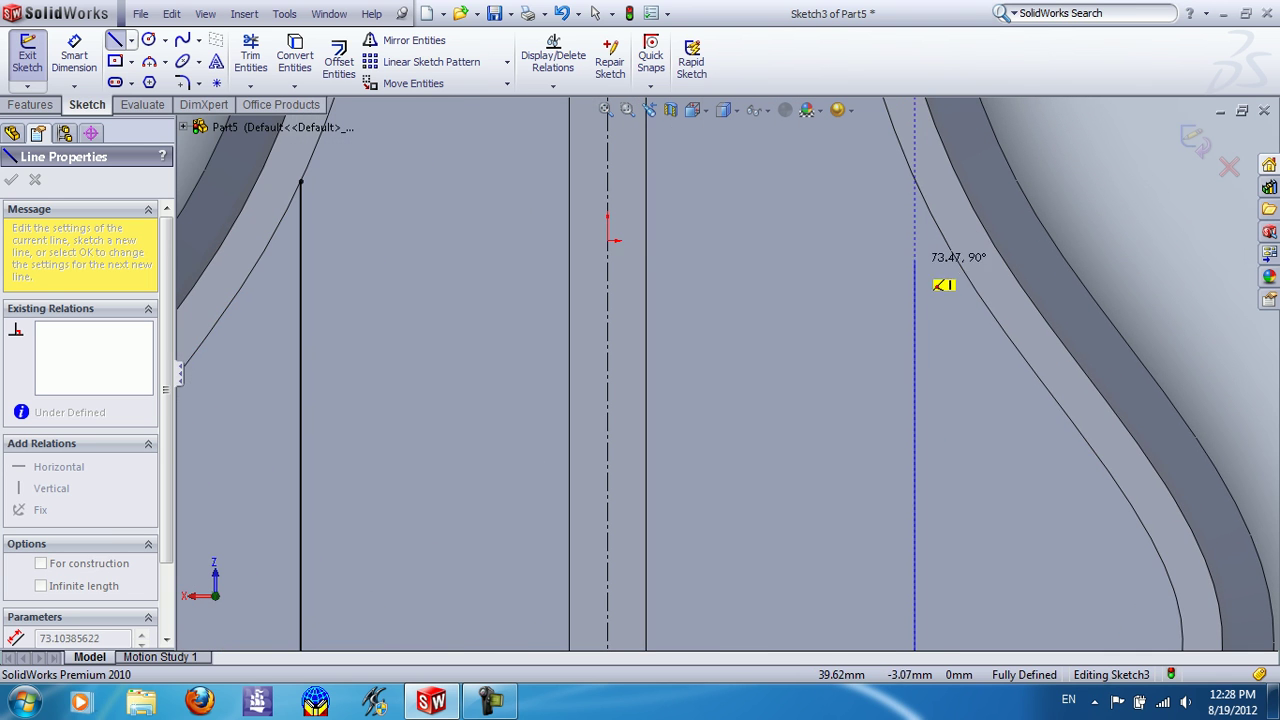
{"action": "scroll", "coordinate": [945, 275], "scroll_direction": "up", "scroll_amount": 2}
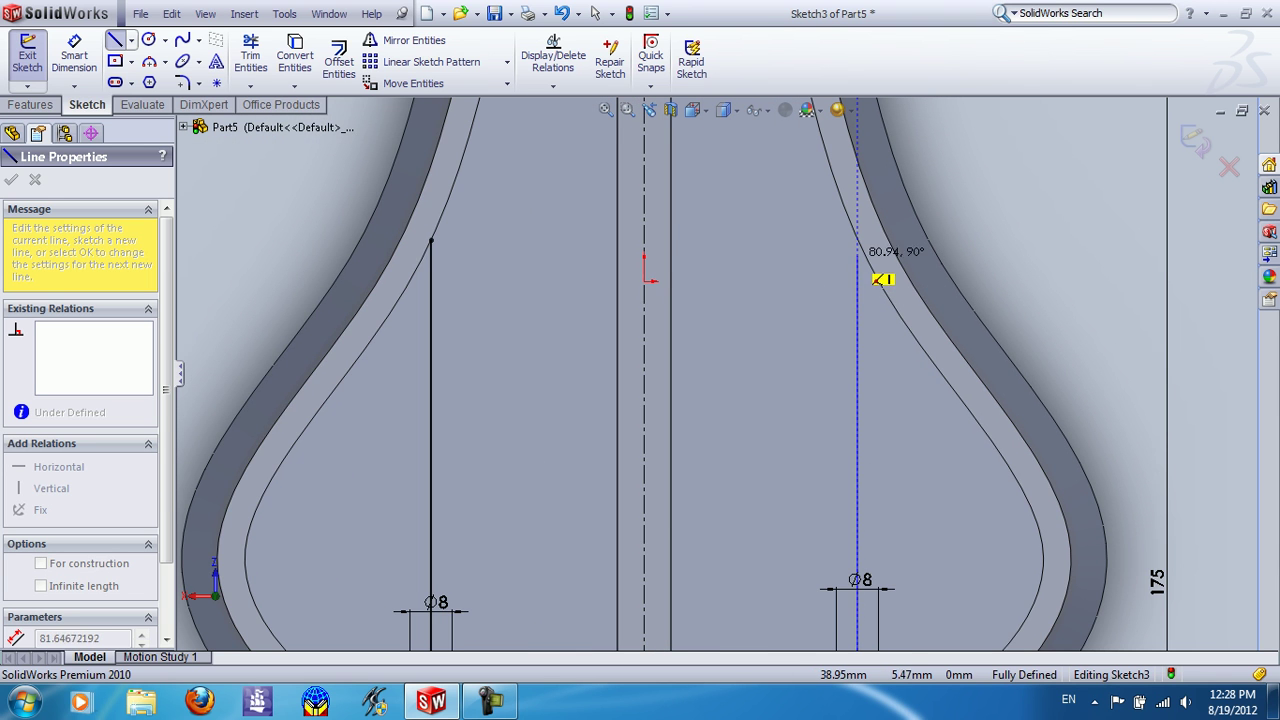
{"action": "scroll", "coordinate": [884, 272], "scroll_direction": "down", "scroll_amount": 2}
{"action": "left_click", "coordinate": [853, 241]}
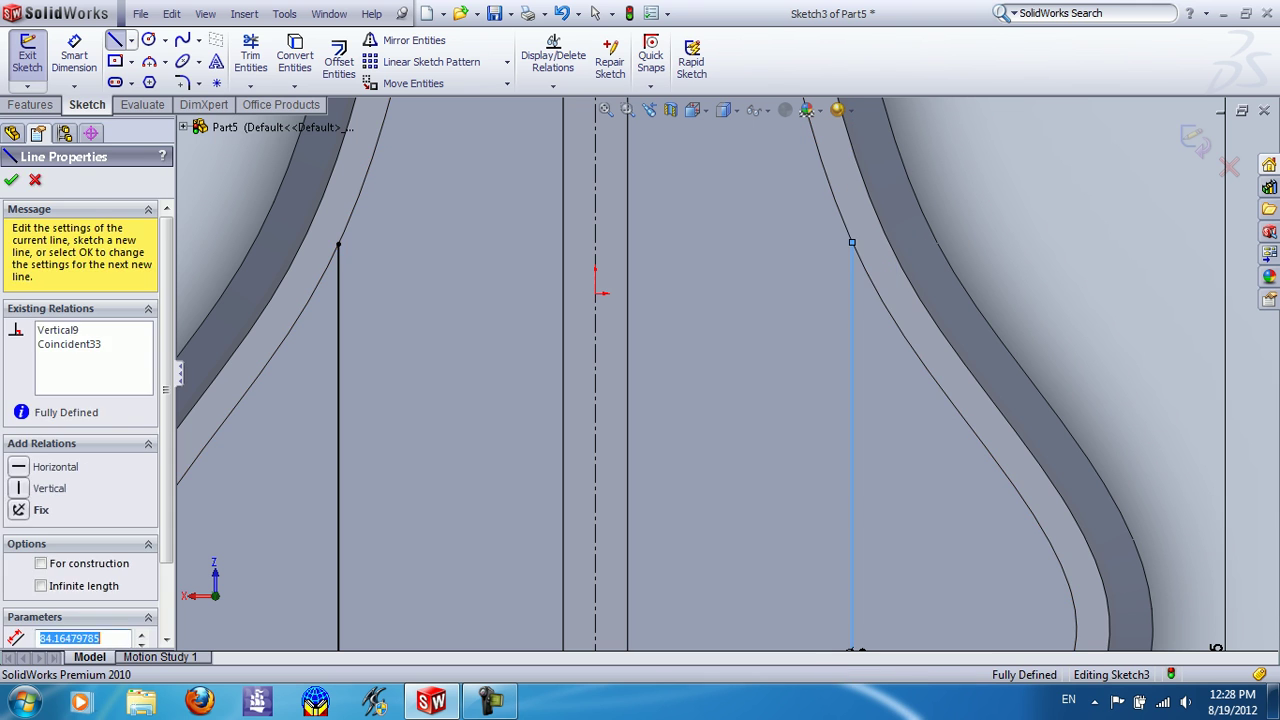
{"action": "key", "text": "Escape"}
Step: Join the tops of both vertical lines with a horizontal line, closing the rectangular rib frame
{"action": "key", "text": "Return"}
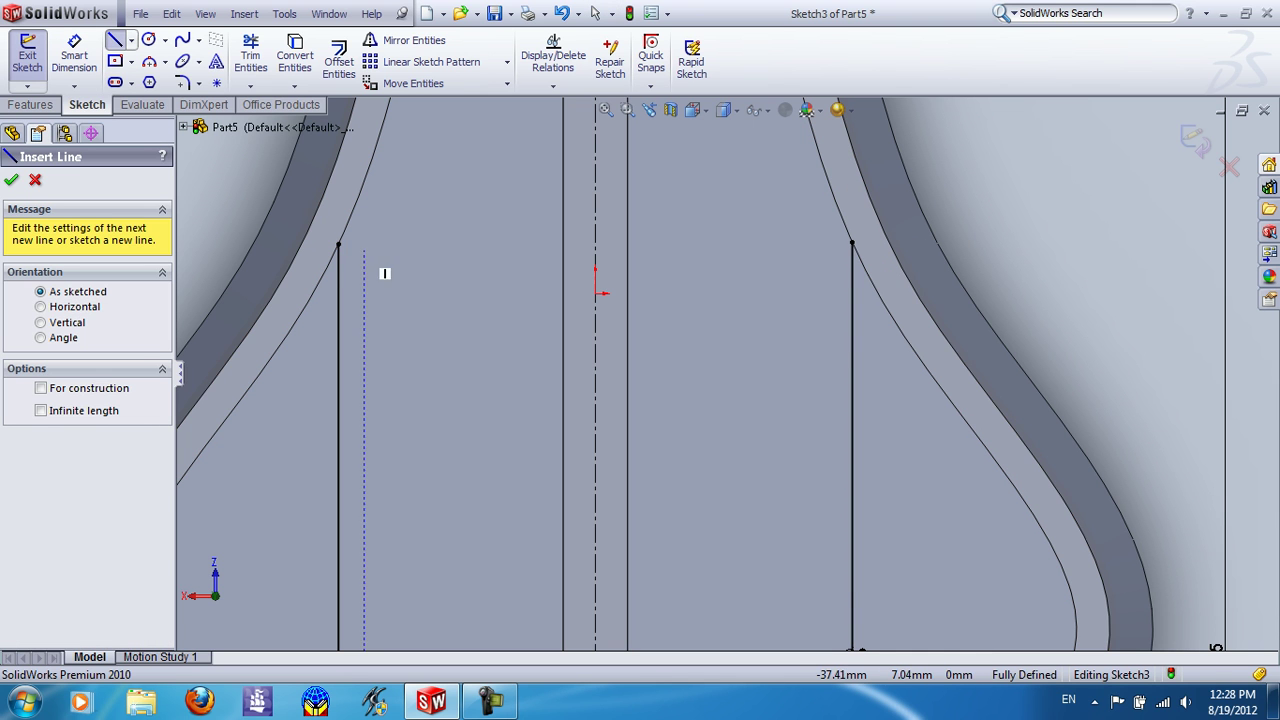
{"action": "left_click", "coordinate": [339, 244]}
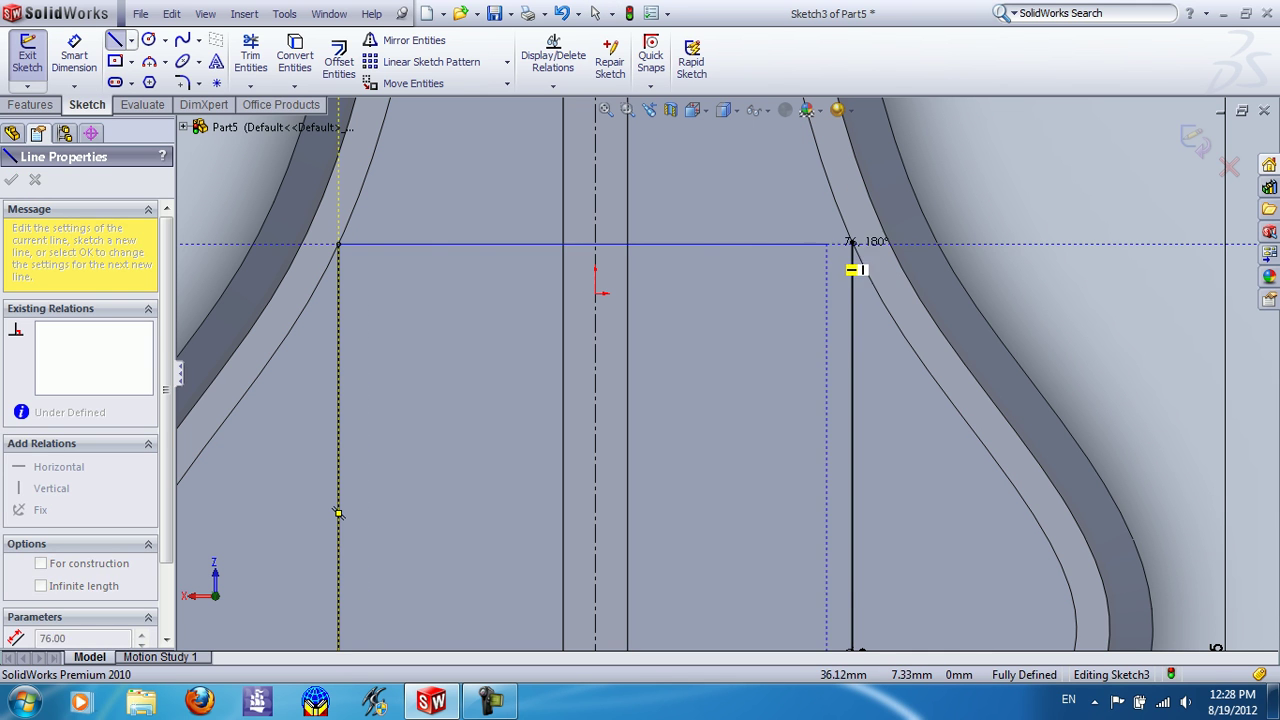
{"action": "left_click", "coordinate": [853, 241]}
{"action": "key", "text": "Escape"}
{"action": "scroll", "coordinate": [725, 372], "scroll_direction": "up", "scroll_amount": 2}
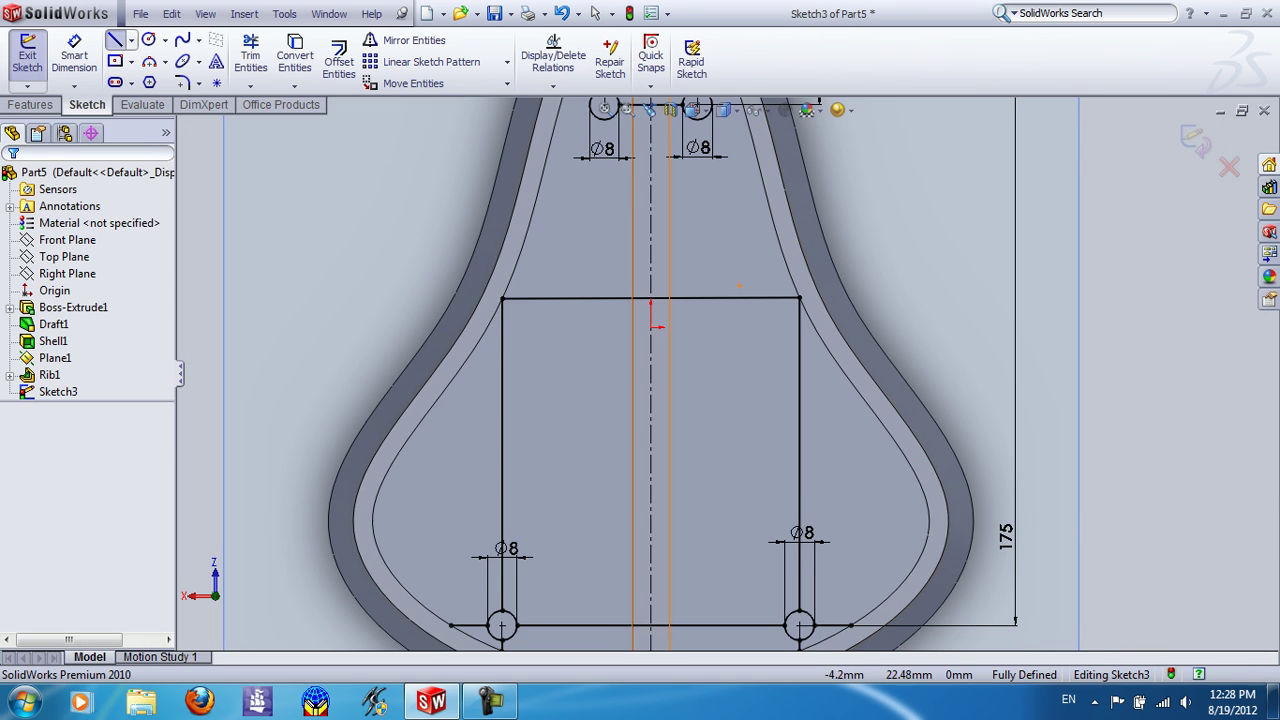
{"action": "scroll", "coordinate": [725, 372], "scroll_direction": "up", "scroll_amount": 1}
{"action": "scroll", "coordinate": [634, 255], "scroll_direction": "down", "scroll_amount": 2}
{"action": "left_click", "coordinate": [30, 104]}
{"action": "left_click", "coordinate": [87, 104]}
{"action": "left_click", "coordinate": [115, 40]}
{"action": "scroll", "coordinate": [728, 378], "scroll_direction": "up", "scroll_amount": 2}
{"action": "scroll", "coordinate": [720, 273], "scroll_direction": "down", "scroll_amount": 2}
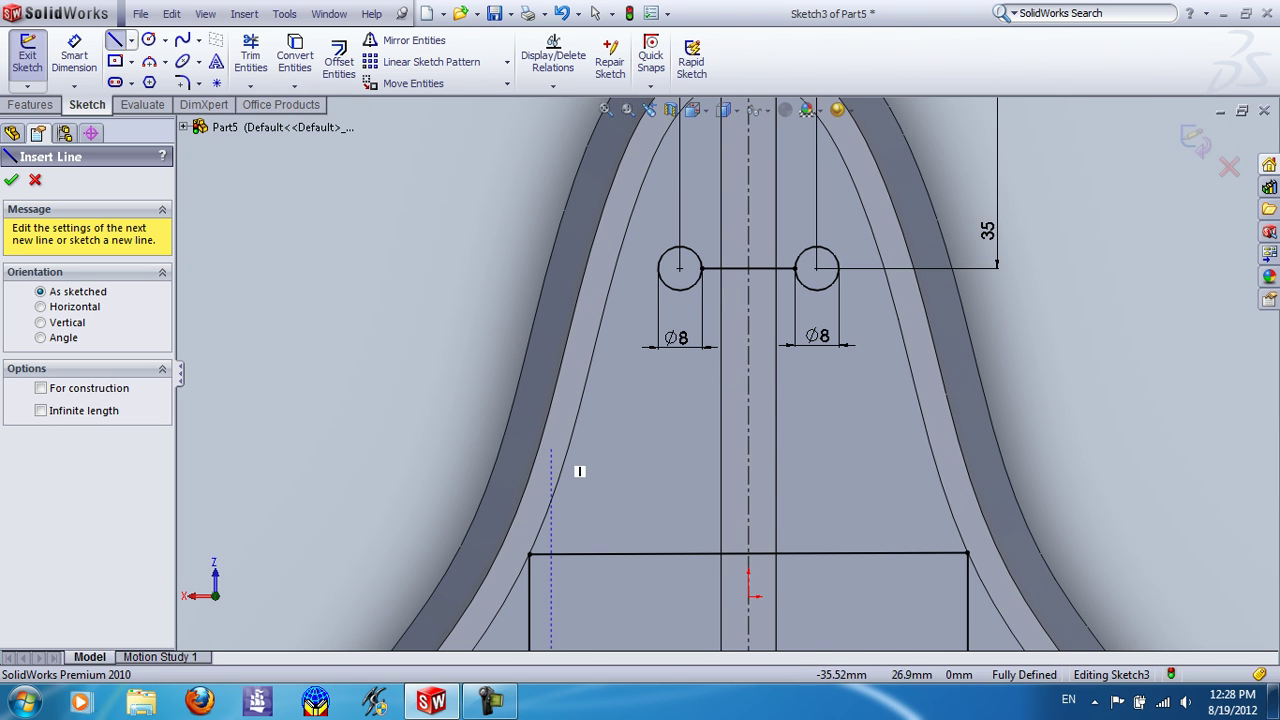
Step: Draw a cross rib between the inner edges and a short line from the upper-left circle to the edge
{"action": "left_click", "coordinate": [569, 447]}
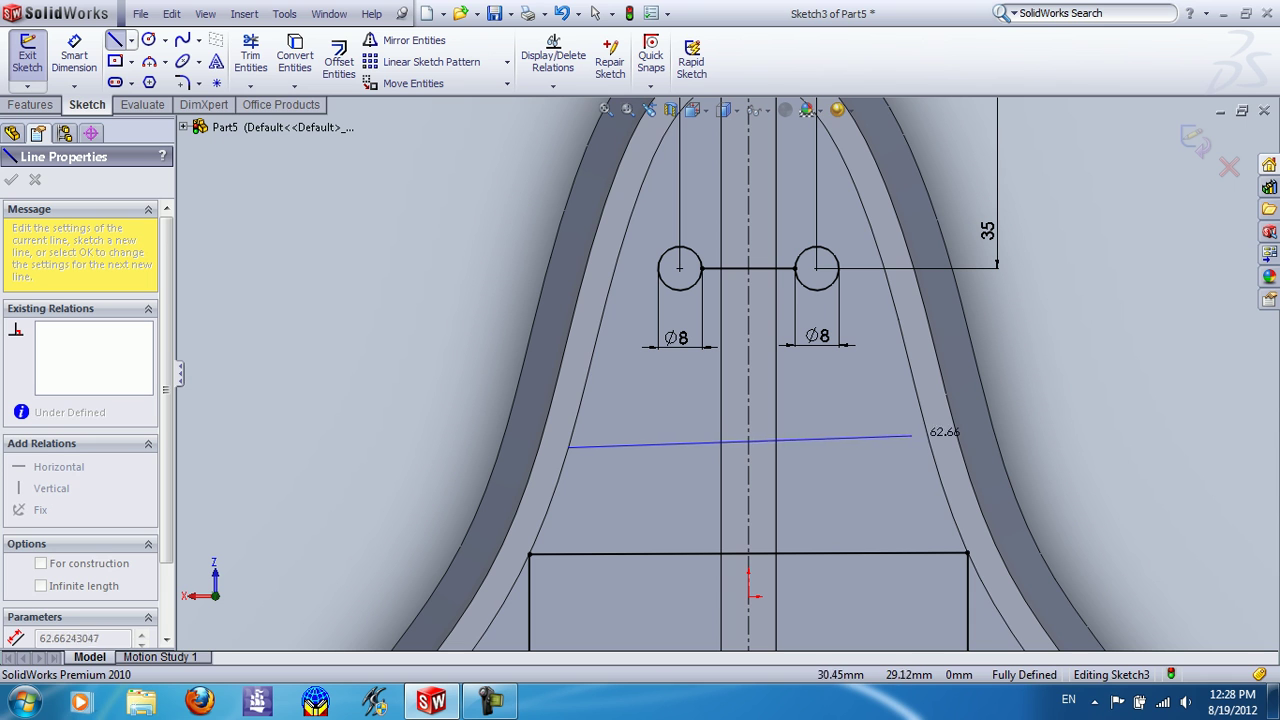
{"action": "left_click", "coordinate": [932, 447]}
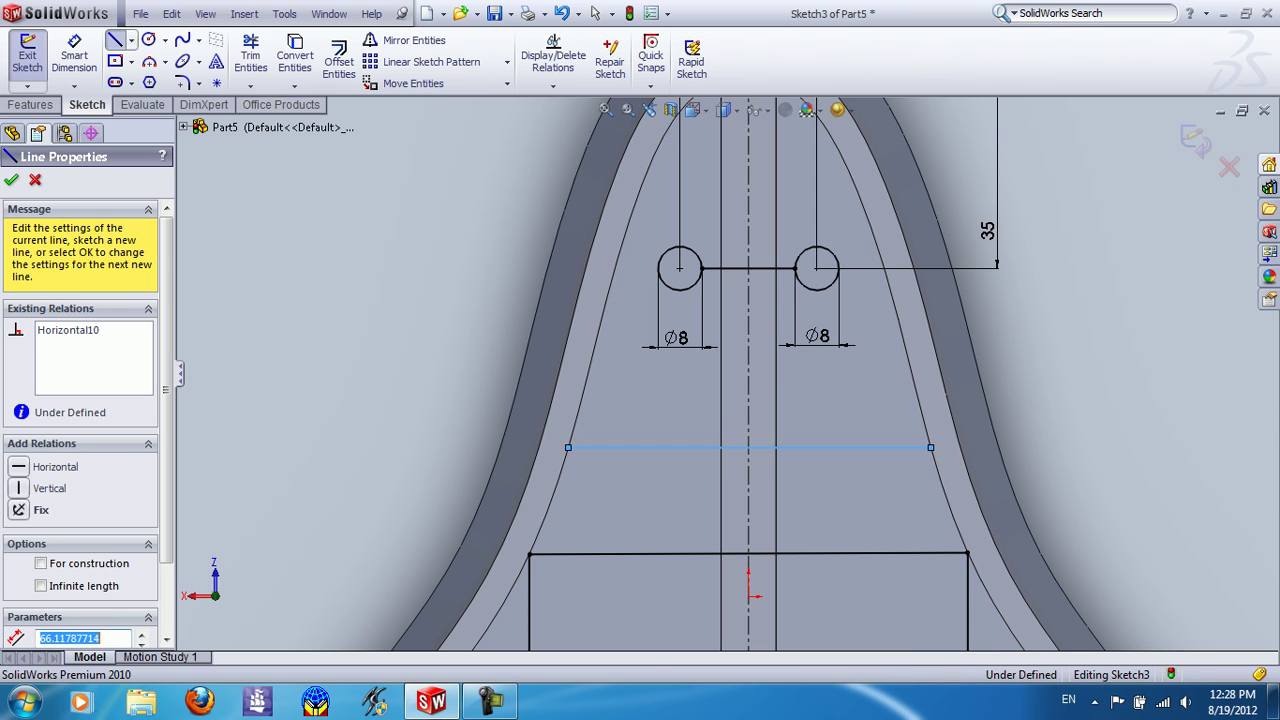
{"action": "key", "text": "Escape"}
{"action": "left_click", "coordinate": [115, 39]}
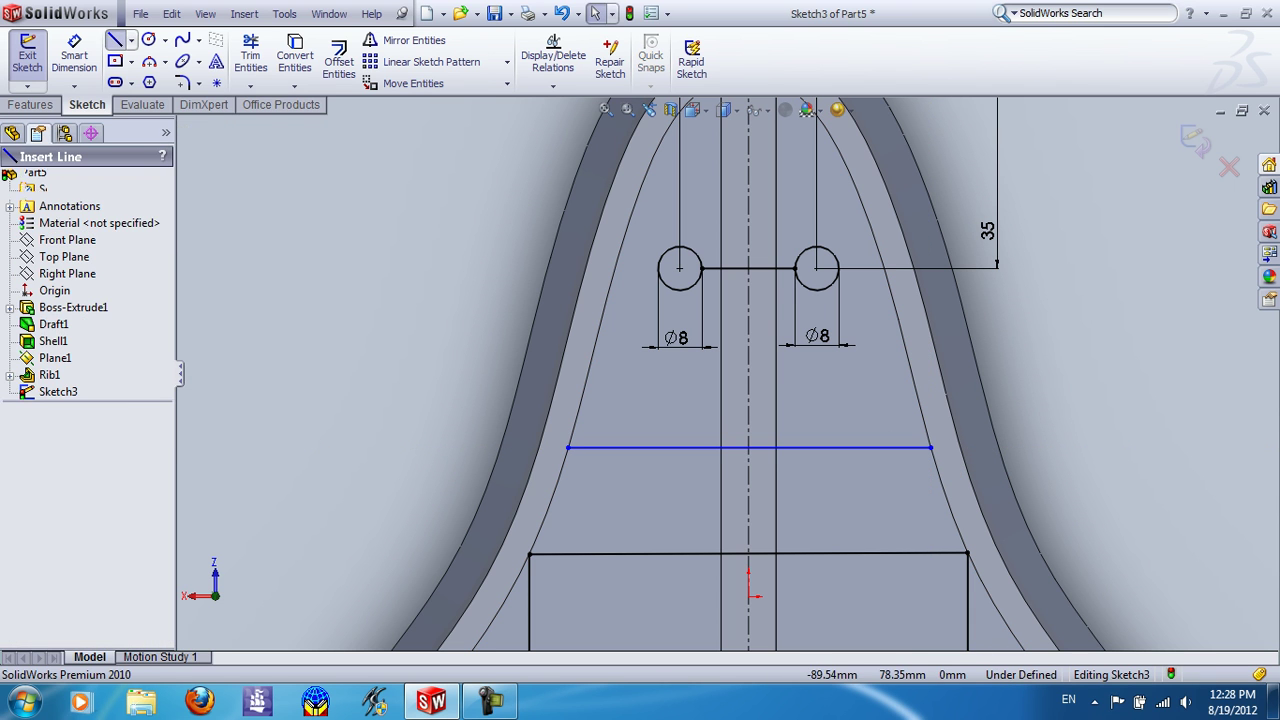
{"action": "left_click", "coordinate": [658, 268]}
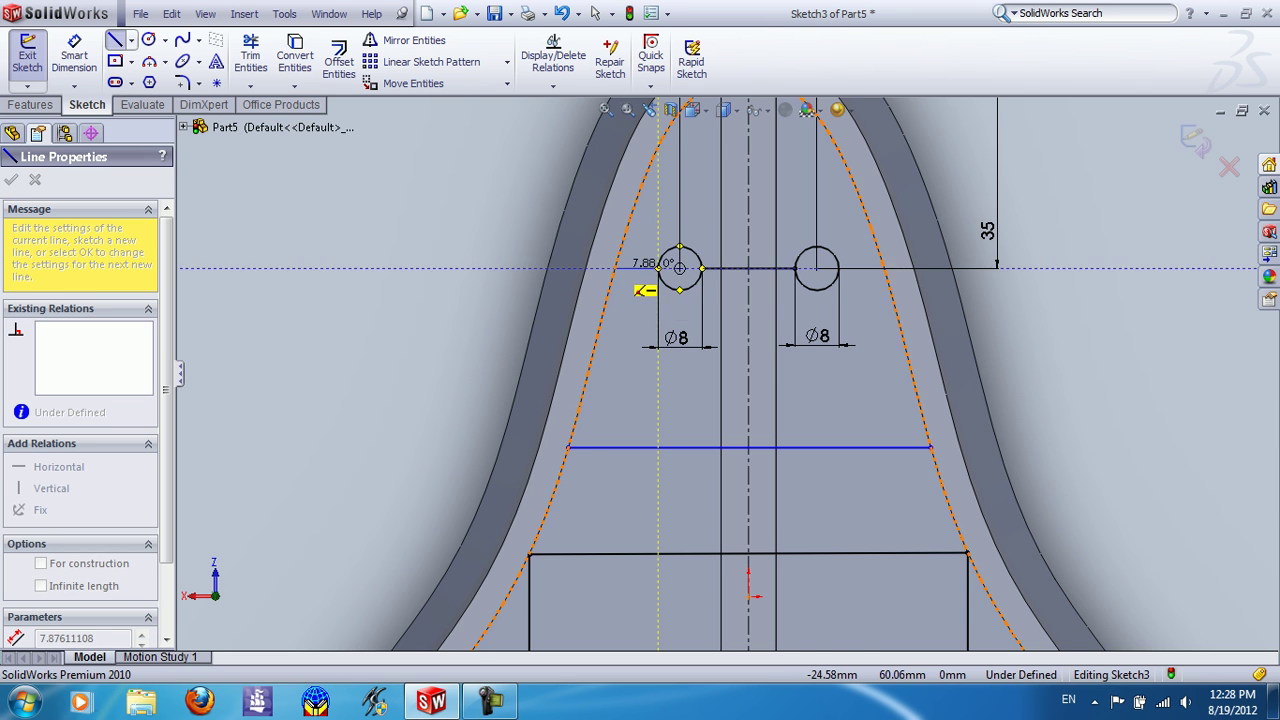
{"action": "scroll", "coordinate": [651, 280], "scroll_direction": "down", "scroll_amount": 2}
{"action": "scroll", "coordinate": [660, 290], "scroll_direction": "down", "scroll_amount": 2}
{"action": "left_click", "coordinate": [628, 297]}
{"action": "key", "text": "Escape"}
{"action": "scroll", "coordinate": [690, 330], "scroll_direction": "up", "scroll_amount": 3}
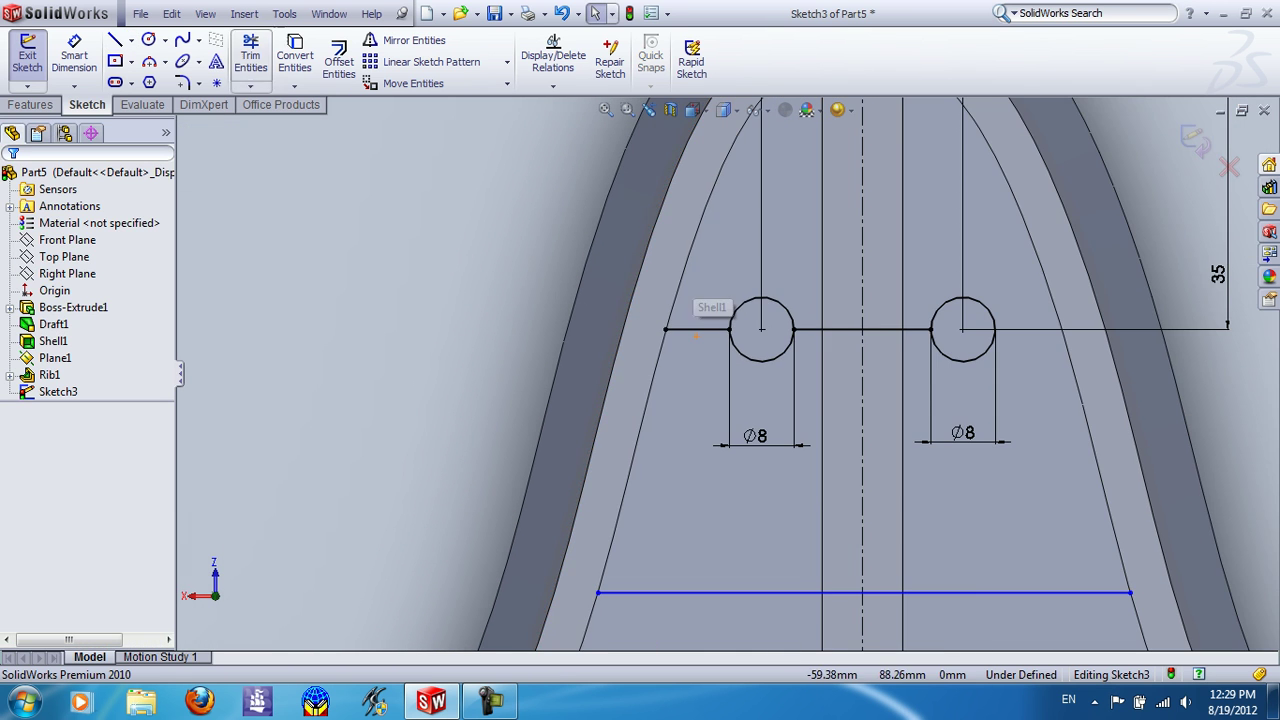
Step: Draw vertical rib lines rising from the tops of the left and right 8 mm circles
{"action": "left_click", "coordinate": [115, 39]}
{"action": "scroll", "coordinate": [775, 300], "scroll_direction": "up", "scroll_amount": 1}
{"action": "scroll", "coordinate": [775, 300], "scroll_direction": "down", "scroll_amount": 1}
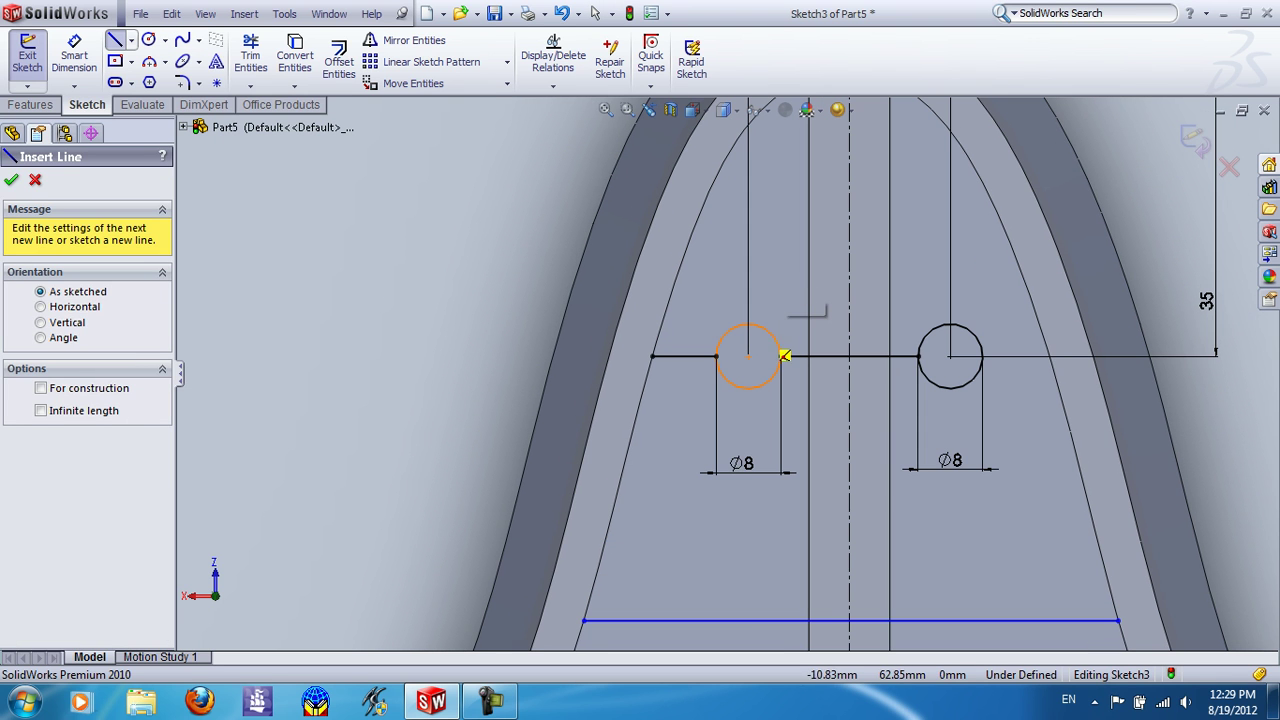
{"action": "left_click", "coordinate": [748, 324]}
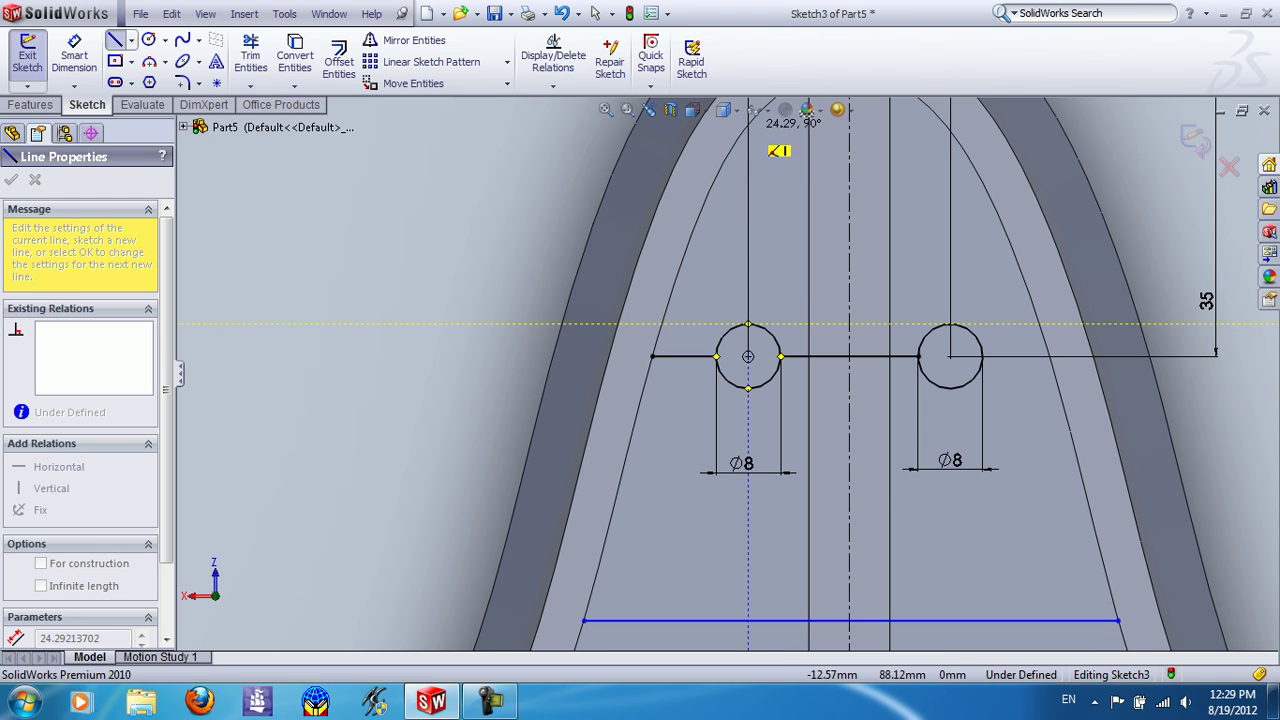
{"action": "left_click", "coordinate": [748, 120]}
{"action": "key", "text": "Escape"}
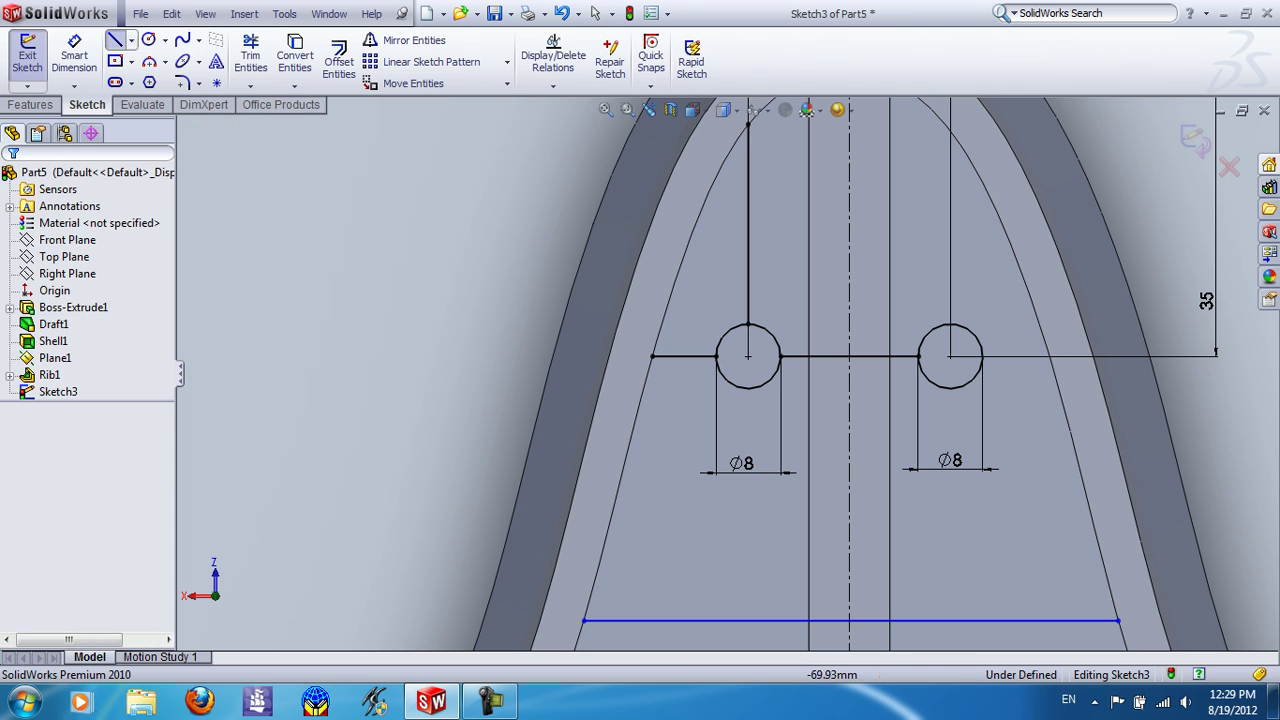
{"action": "left_click", "coordinate": [115, 39]}
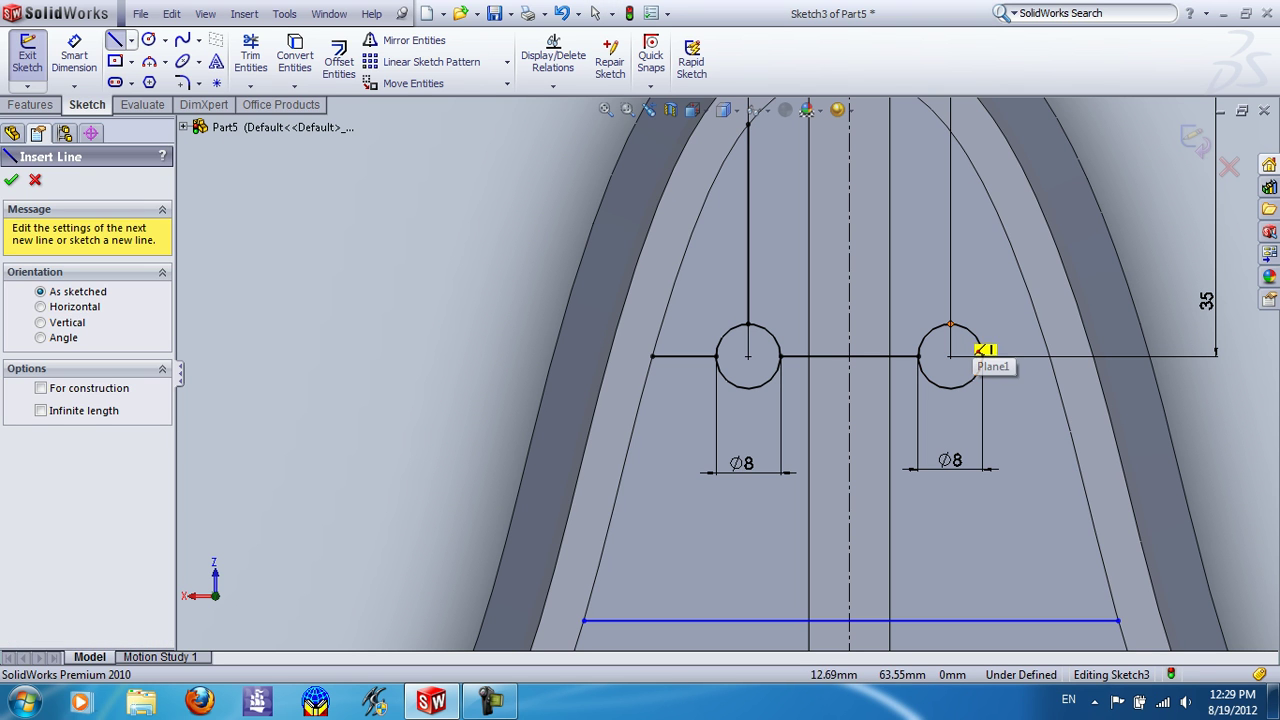
{"action": "left_click", "coordinate": [950, 324]}
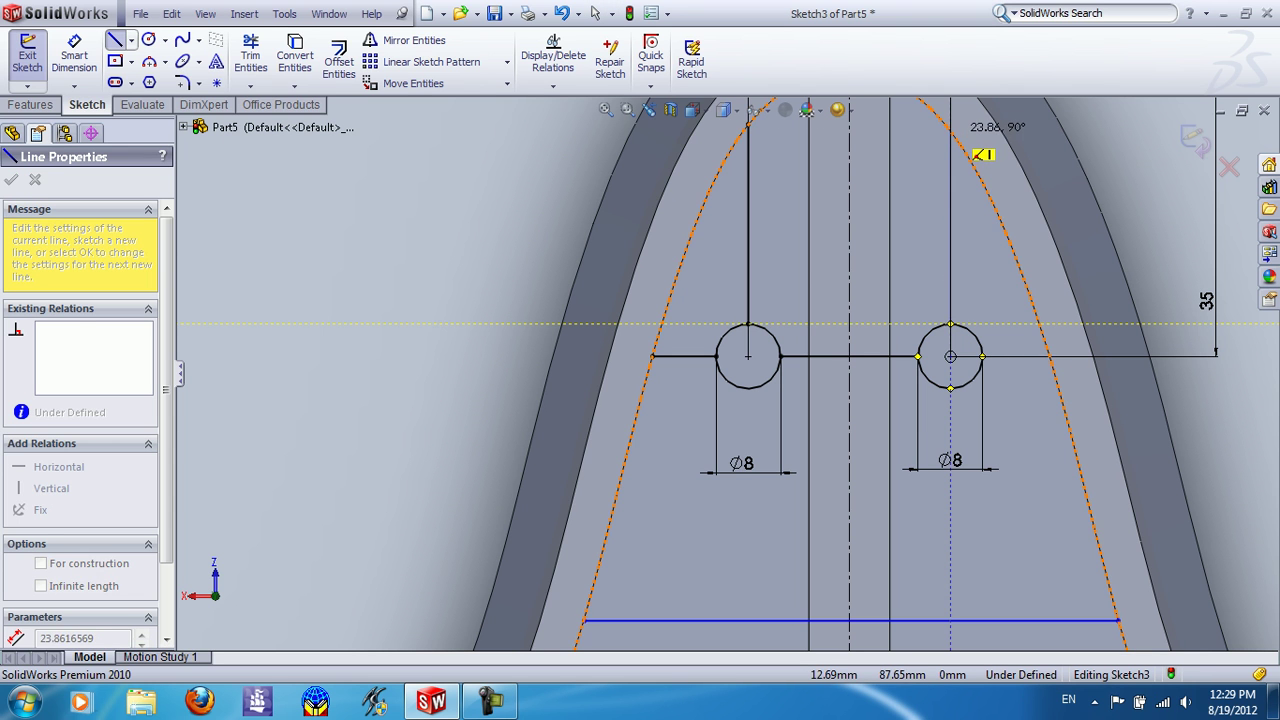
{"action": "left_click", "coordinate": [955, 130]}
{"action": "key", "text": "Escape"}
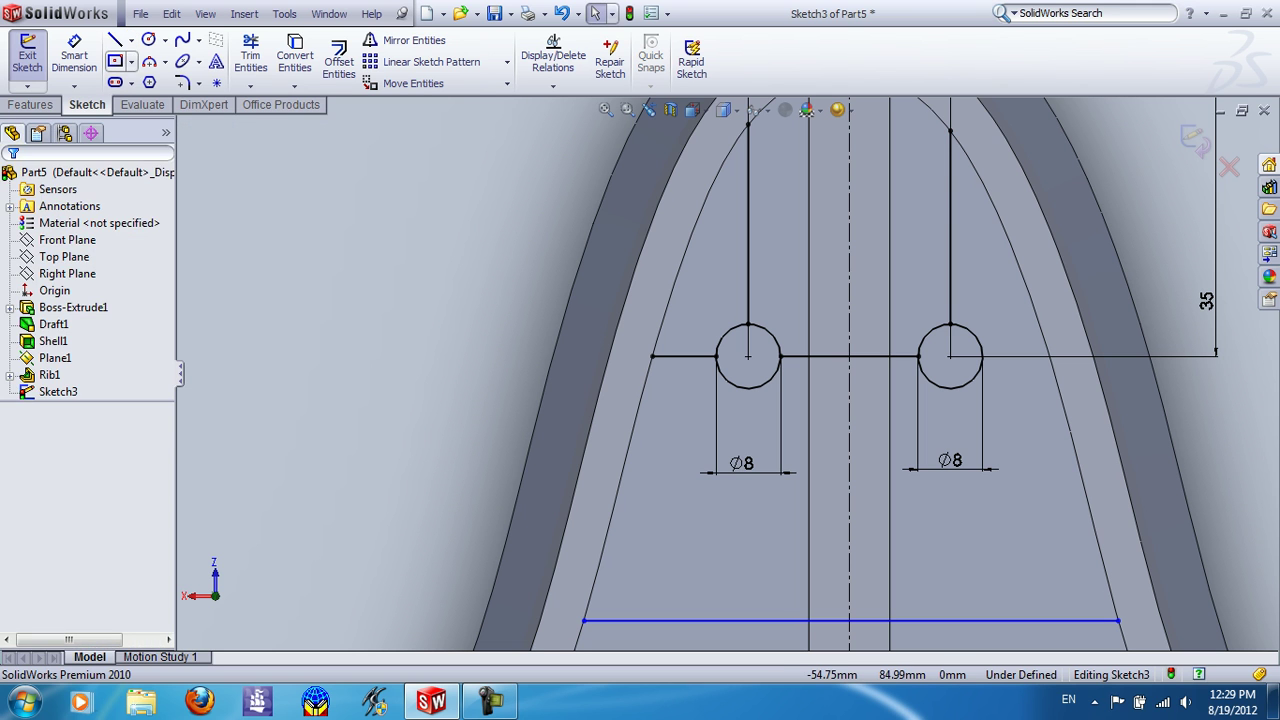
Step: Draw a line from the right circle's side to the inner shell curve, then fit the sketch
{"action": "left_click", "coordinate": [115, 39]}
{"action": "left_click", "coordinate": [1005, 374]}
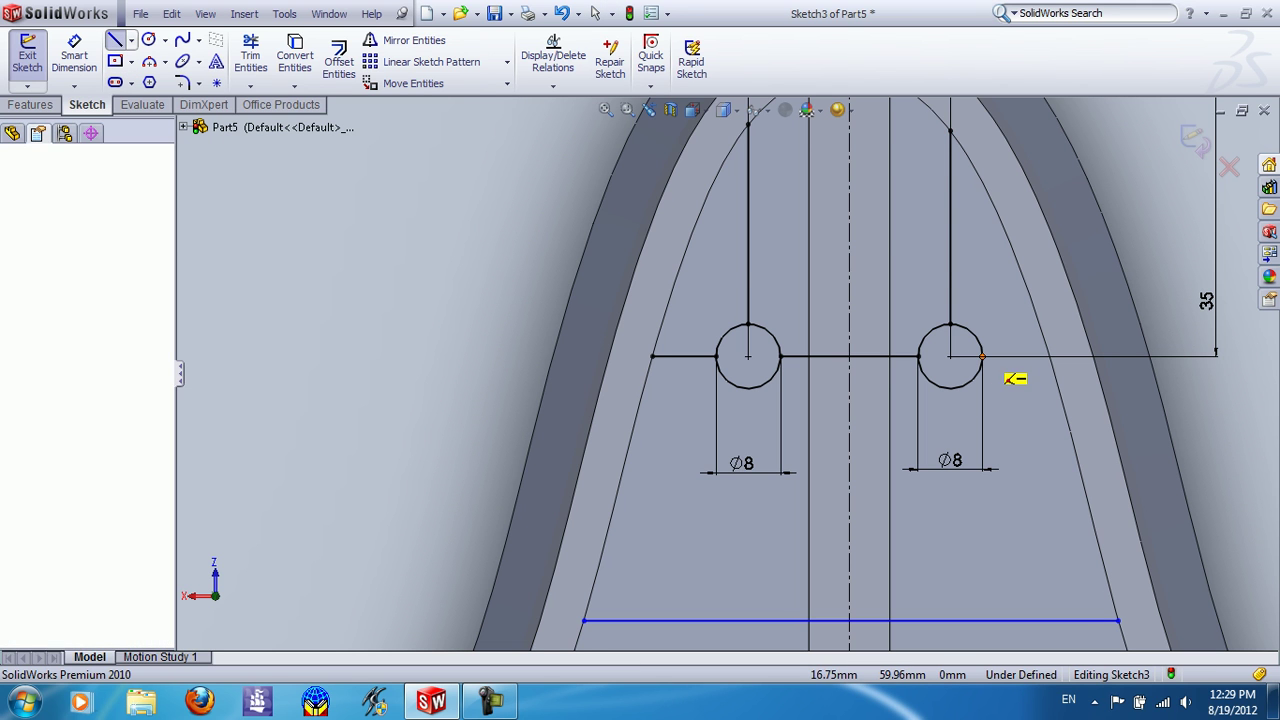
{"action": "left_click", "coordinate": [1050, 355]}
{"action": "key", "text": "Escape"}
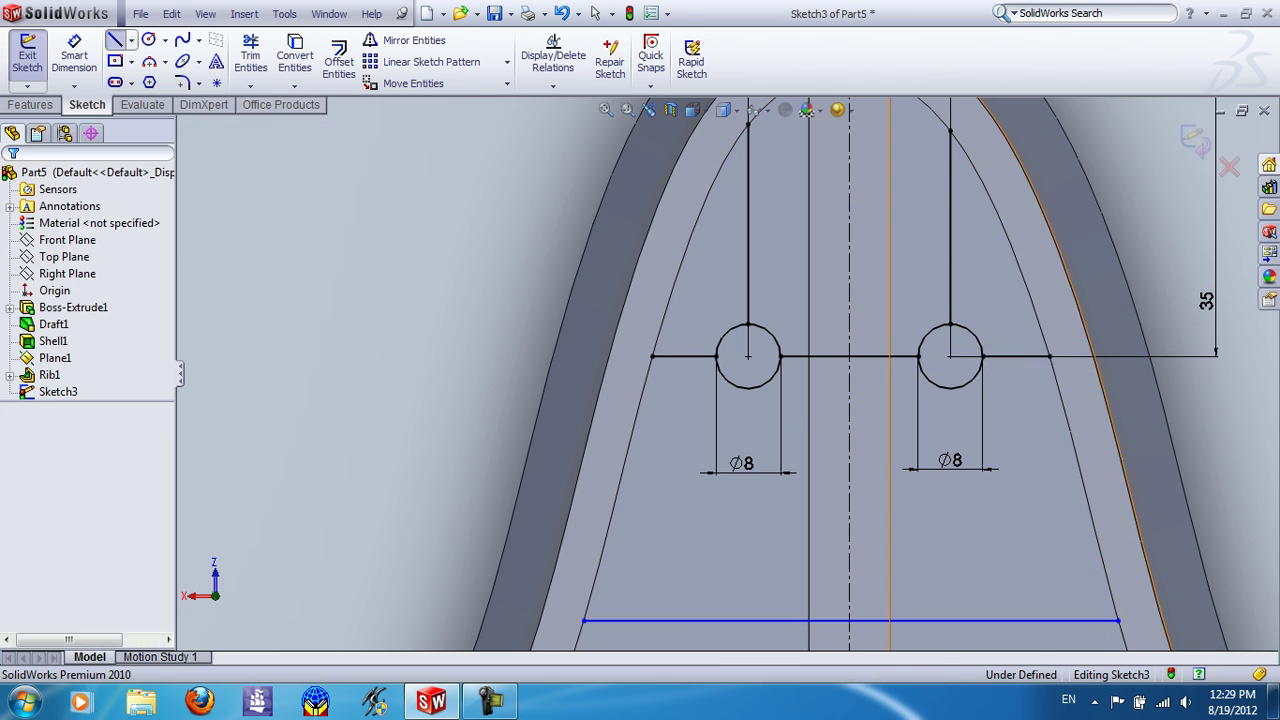
{"action": "scroll", "coordinate": [725, 372], "scroll_direction": "up", "scroll_amount": 2}
{"action": "key", "text": "f"}
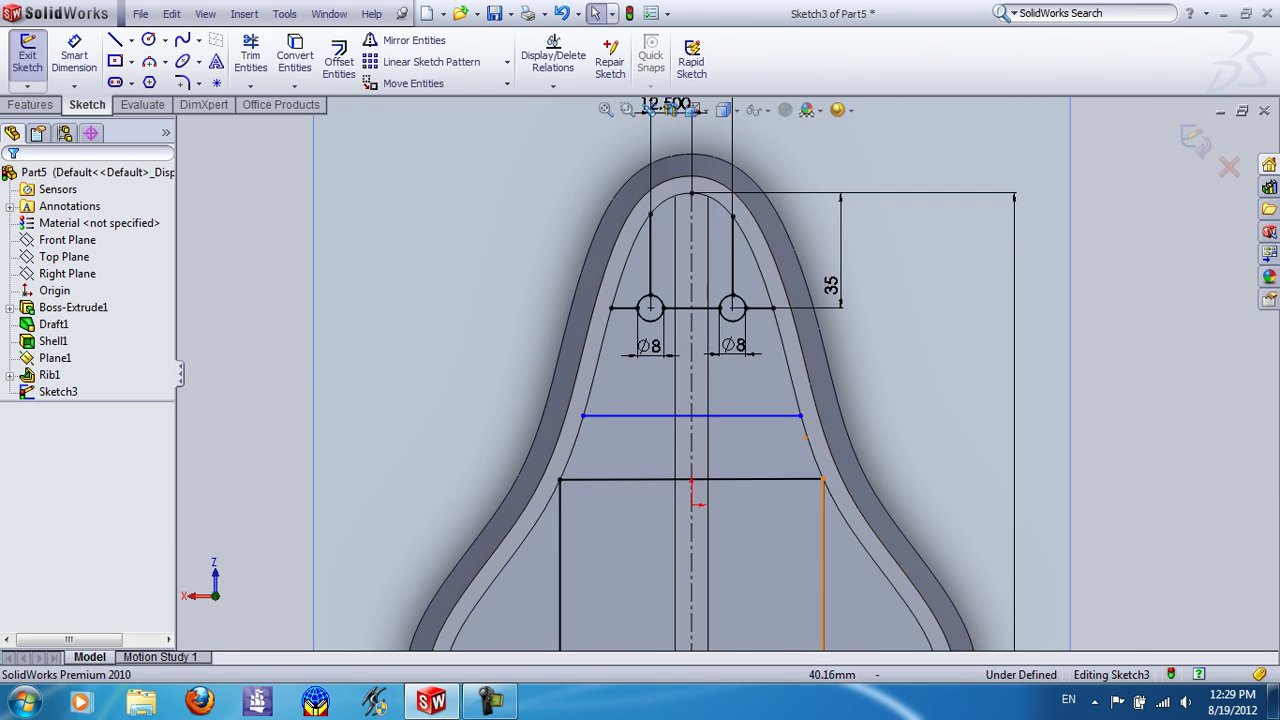
Step: Exit Sketch3 and build Rib2 from it with a one-sided 2 mm thickness
{"action": "left_click", "coordinate": [27, 55]}
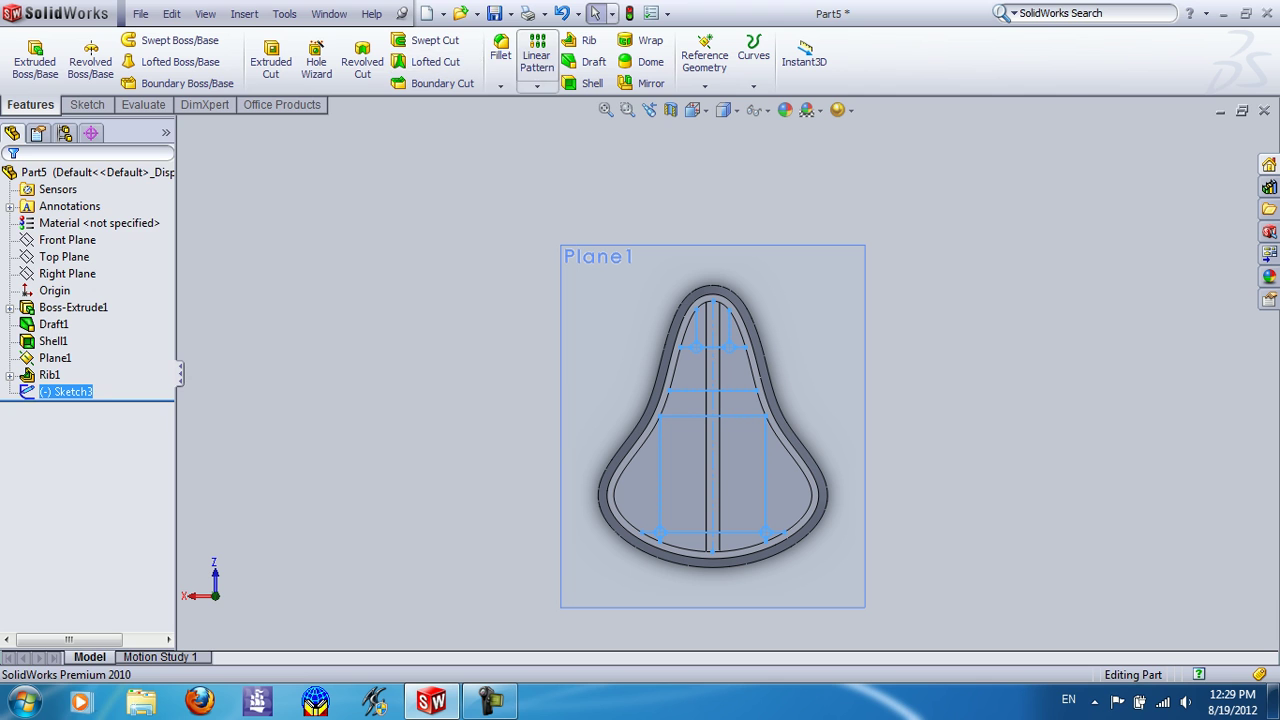
{"action": "left_click", "coordinate": [585, 42]}
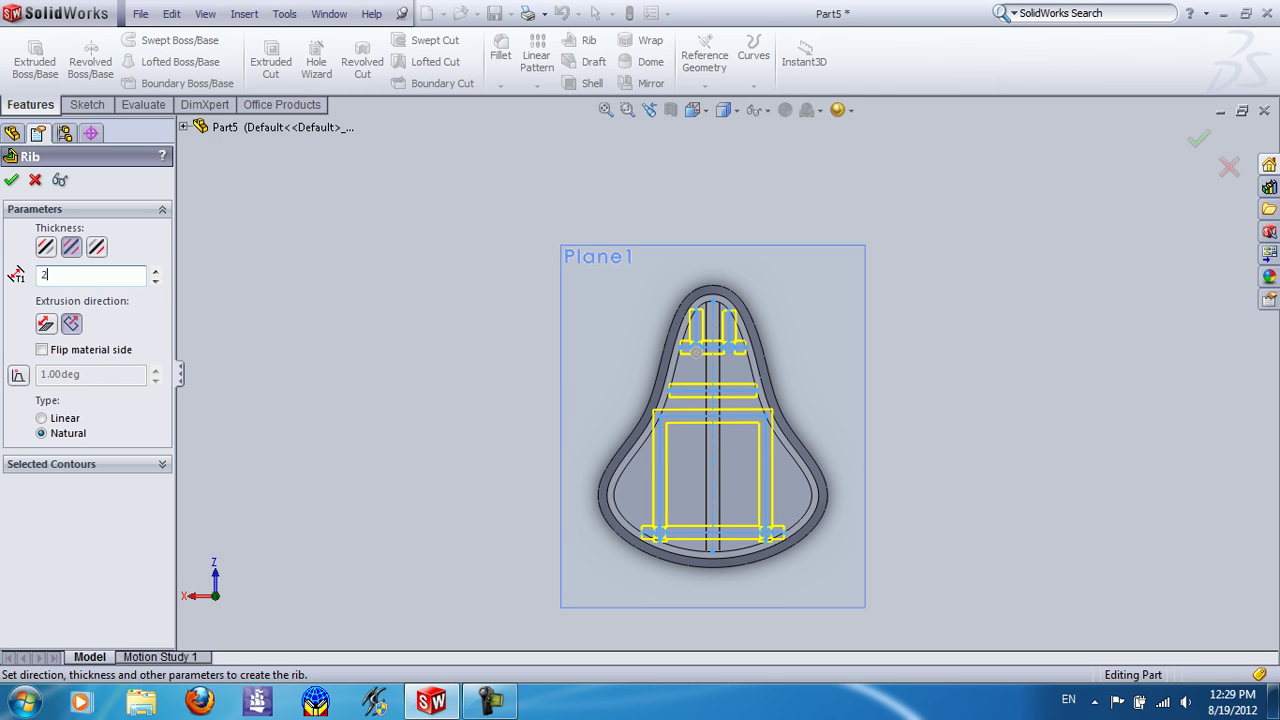
{"action": "key", "text": "Return"}
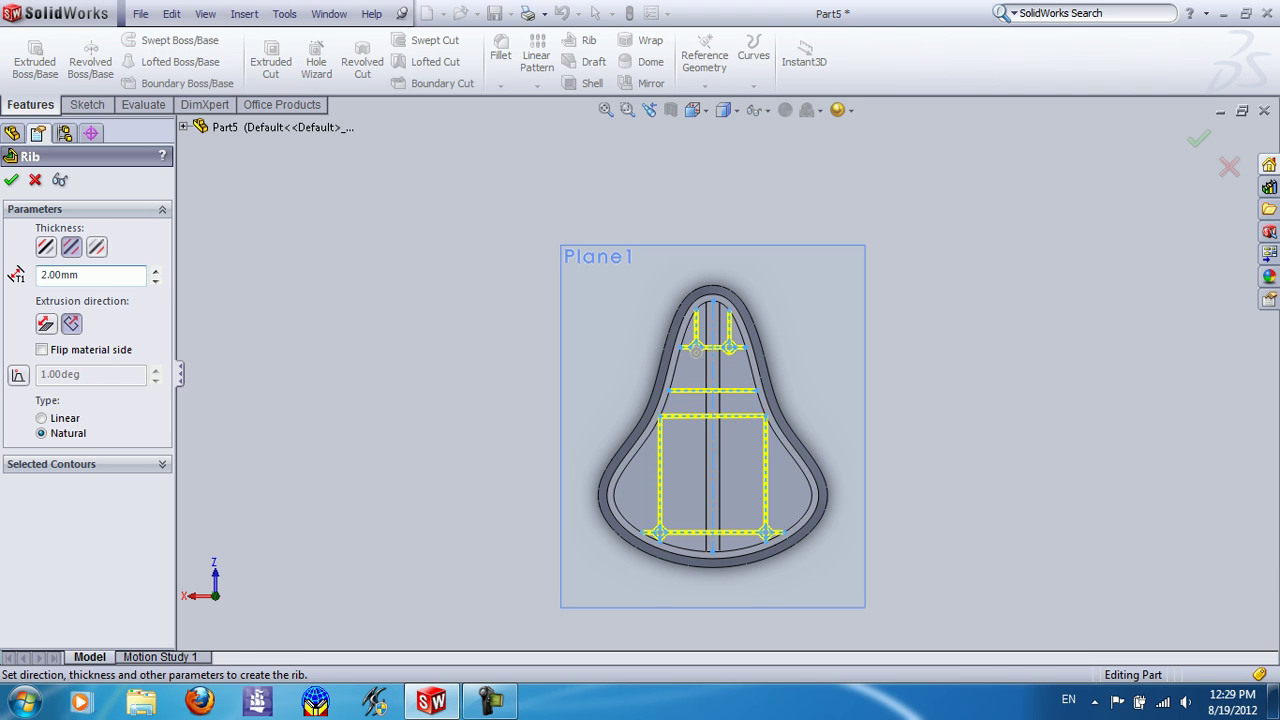
{"action": "left_click", "coordinate": [96, 247]}
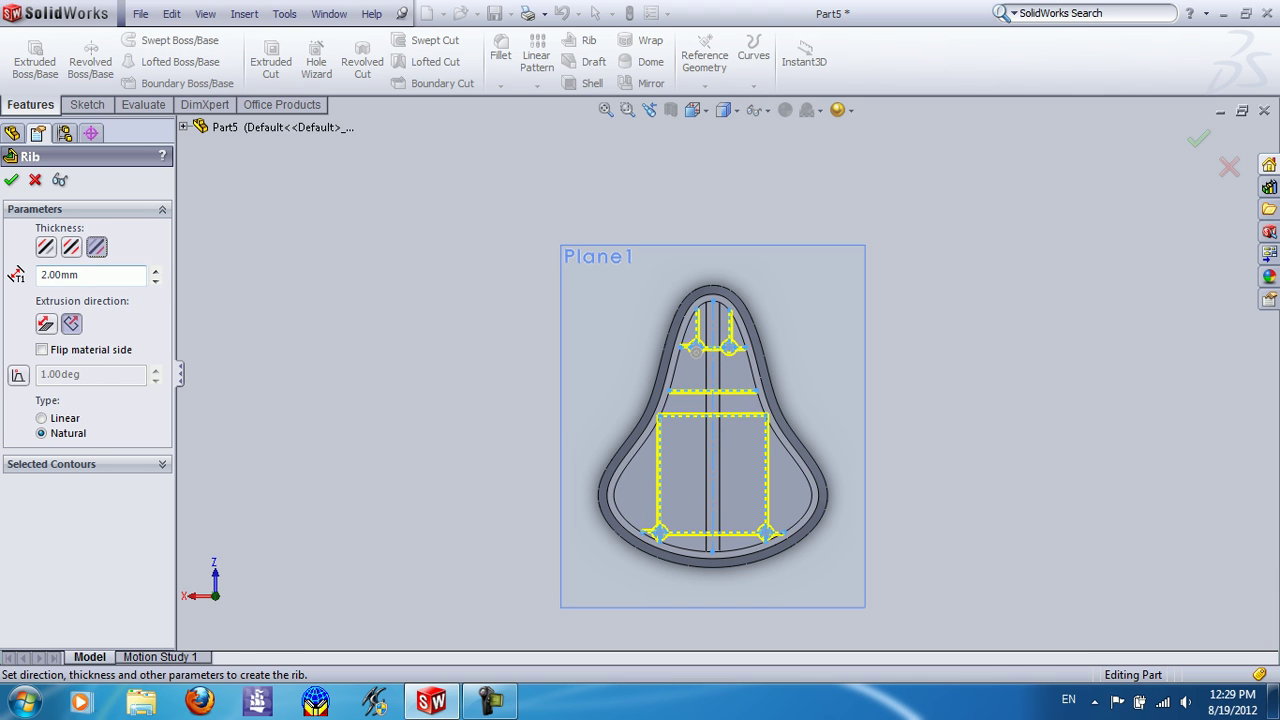
{"action": "key", "text": "Return"}
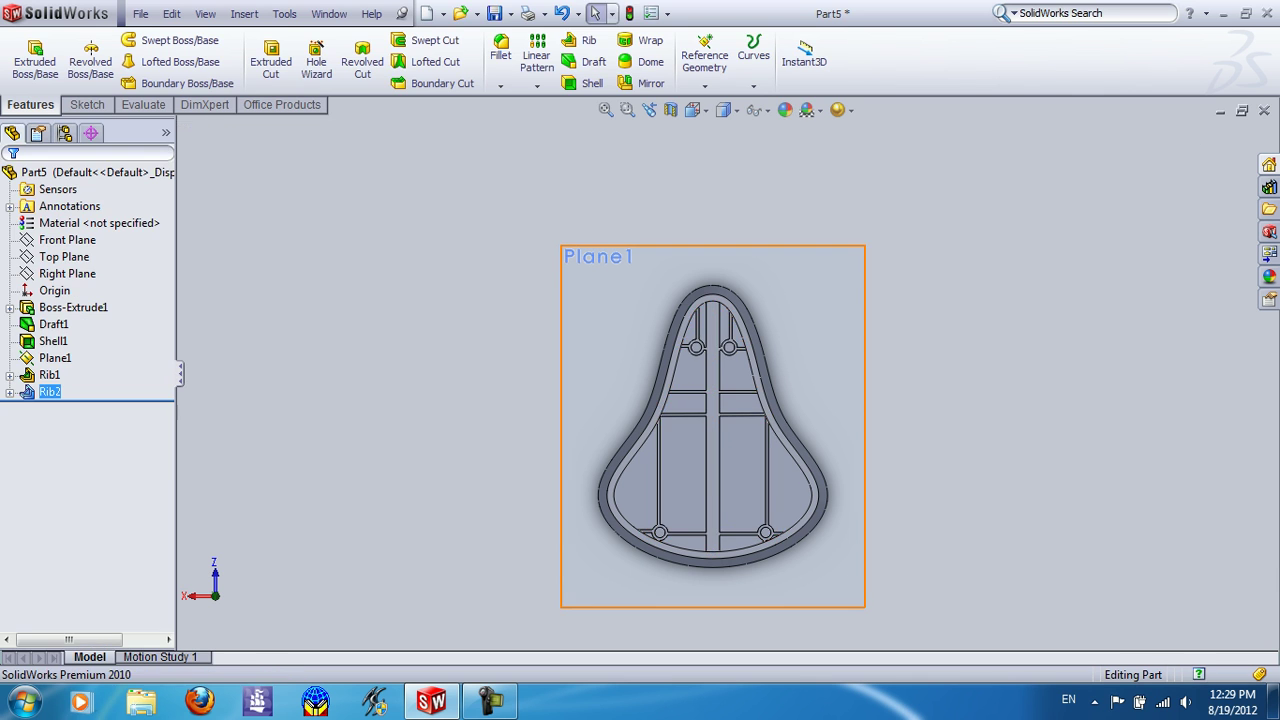
Step: Apply a 10 mm fillet (Fillet2) to the seat's top outer edge
{"action": "scroll", "coordinate": [808, 452], "scroll_direction": "down", "scroll_amount": 2}
{"action": "scroll", "coordinate": [808, 452], "scroll_direction": "down", "scroll_amount": 1}
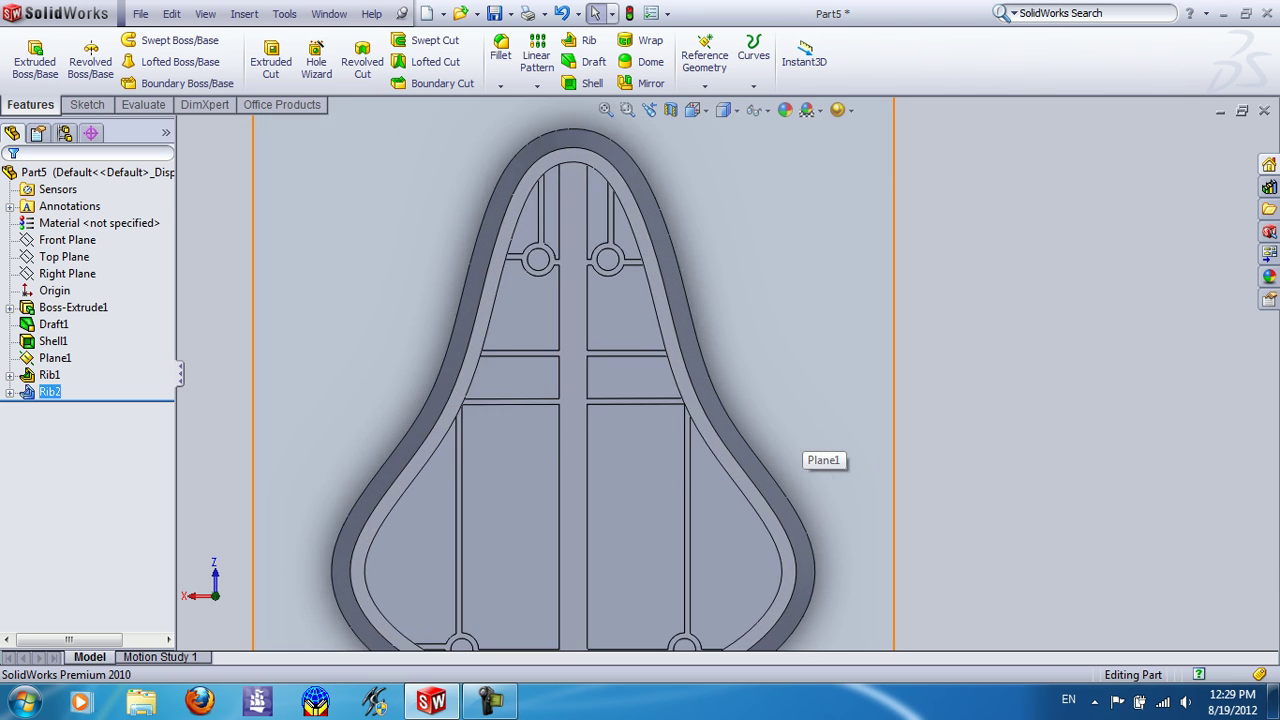
{"action": "scroll", "coordinate": [673, 400], "scroll_direction": "up", "scroll_amount": 3}
{"action": "middle_click_drag", "start_coordinate": [660, 420], "coordinate": [620, 300]}
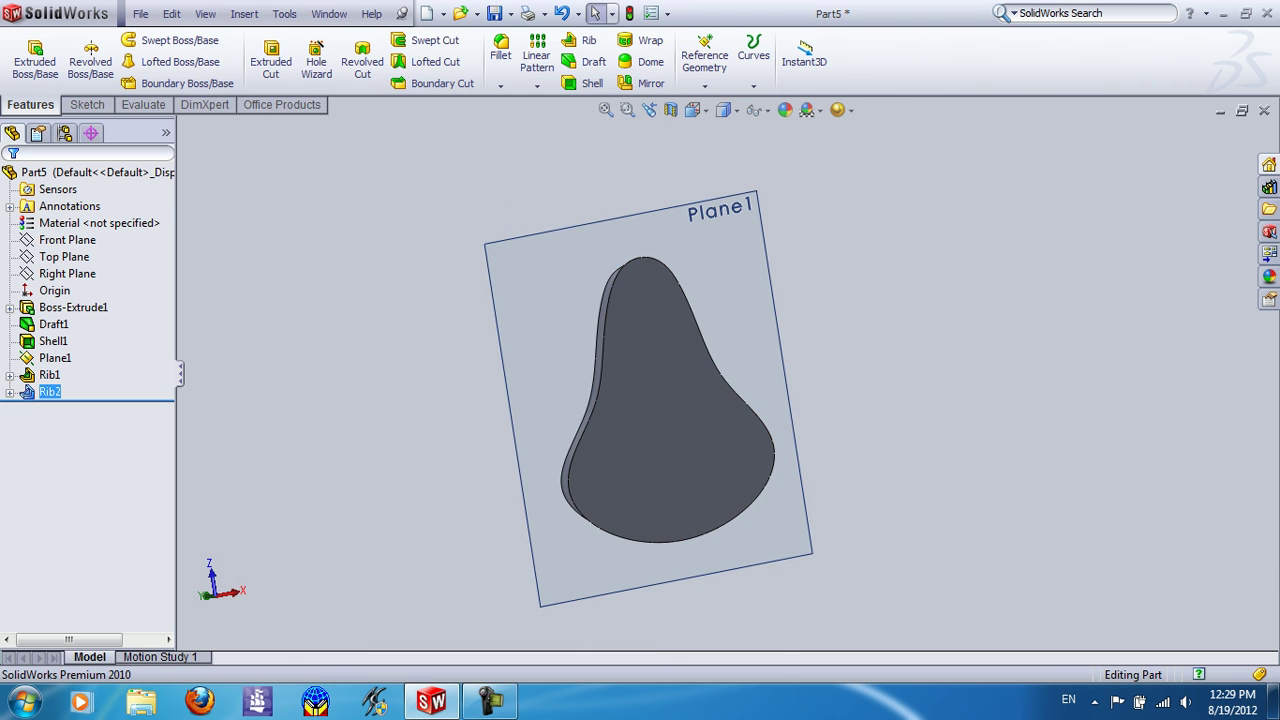
{"action": "left_click", "coordinate": [500, 48]}
{"action": "left_click", "coordinate": [616, 283]}
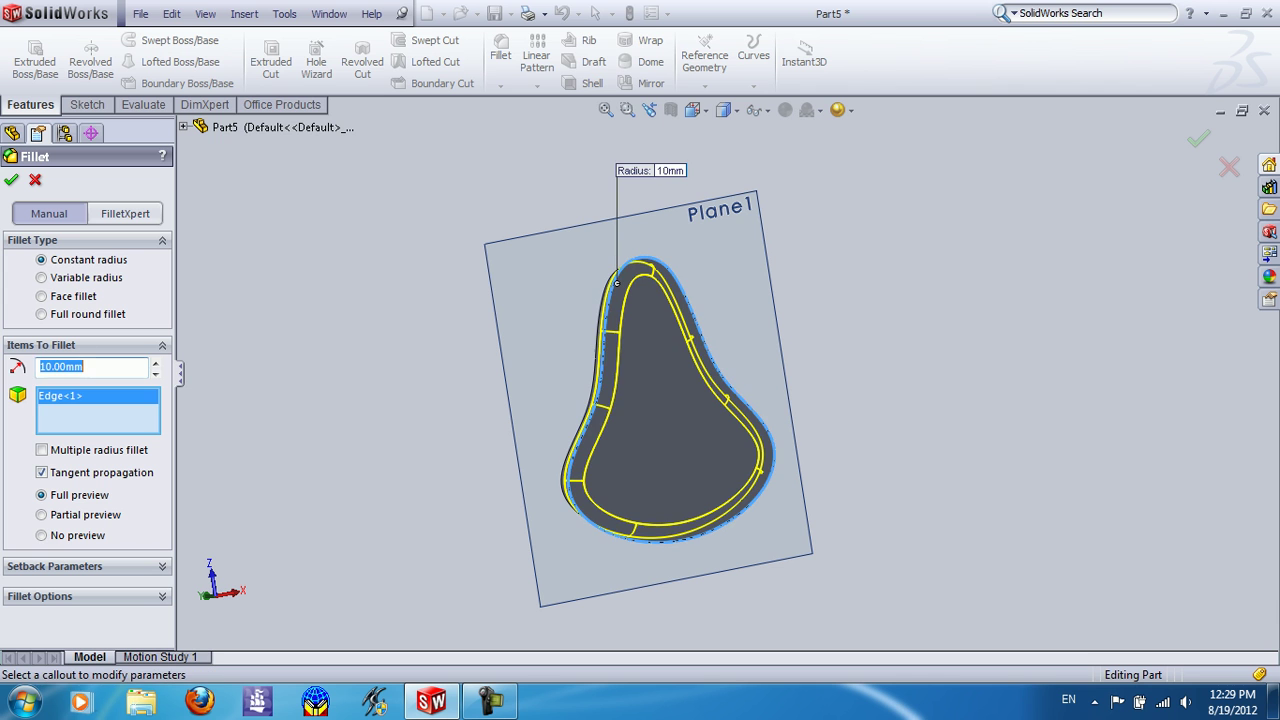
{"action": "left_click", "coordinate": [11, 179]}
{"action": "mouse_move", "coordinate": [660, 400]}
{"action": "middle_mouse_down"}
{"action": "mouse_move", "coordinate": [620, 360]}
{"action": "mouse_move", "coordinate": [660, 380]}
{"action": "middle_mouse_up"}
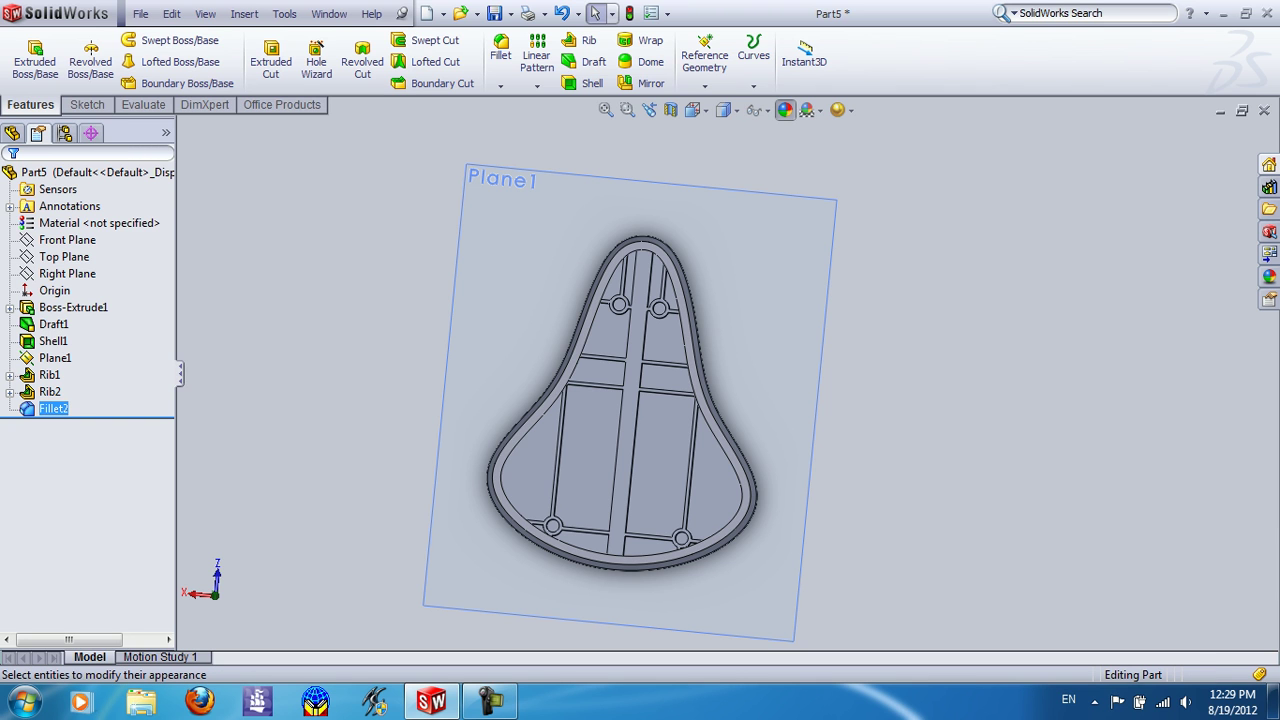
{"action": "left_click", "coordinate": [785, 110]}
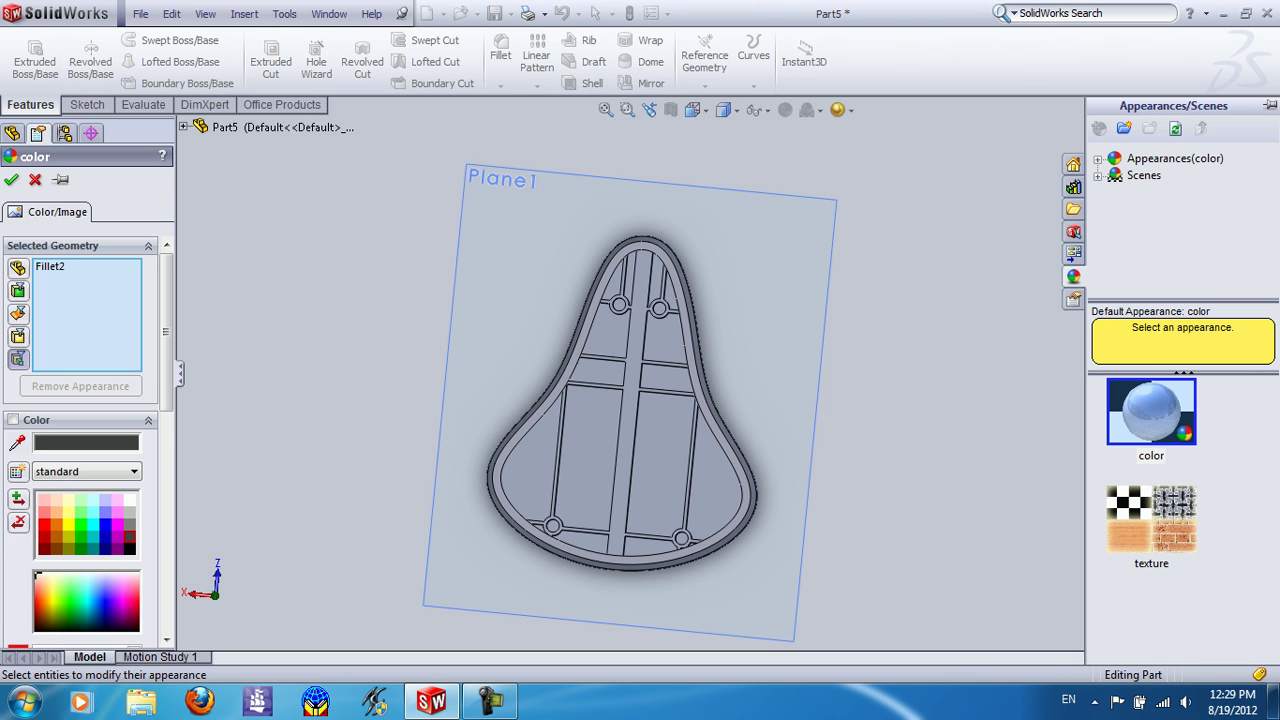
Step: Make Boss-Extrude1, Rib1 and Rib2 black, removing Shell1 from the coloured geometry
{"action": "left_click", "coordinate": [130, 548]}
{"action": "left_click", "coordinate": [595, 372]}
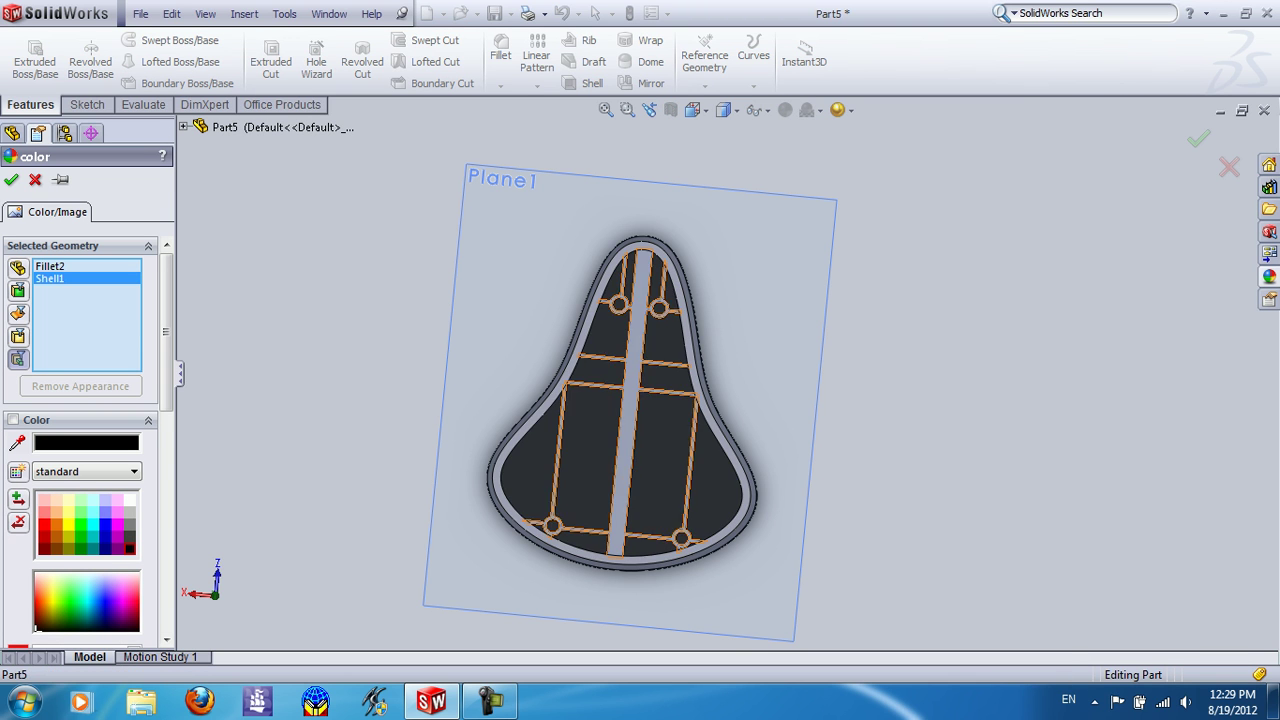
{"action": "mouse_move", "coordinate": [640, 400]}
{"action": "middle_mouse_down"}
{"action": "mouse_move", "coordinate": [700, 380]}
{"action": "mouse_move", "coordinate": [720, 400]}
{"action": "mouse_move", "coordinate": [700, 400]}
{"action": "middle_mouse_up"}
{"action": "left_click", "coordinate": [560, 300]}
{"action": "left_click", "coordinate": [595, 440]}
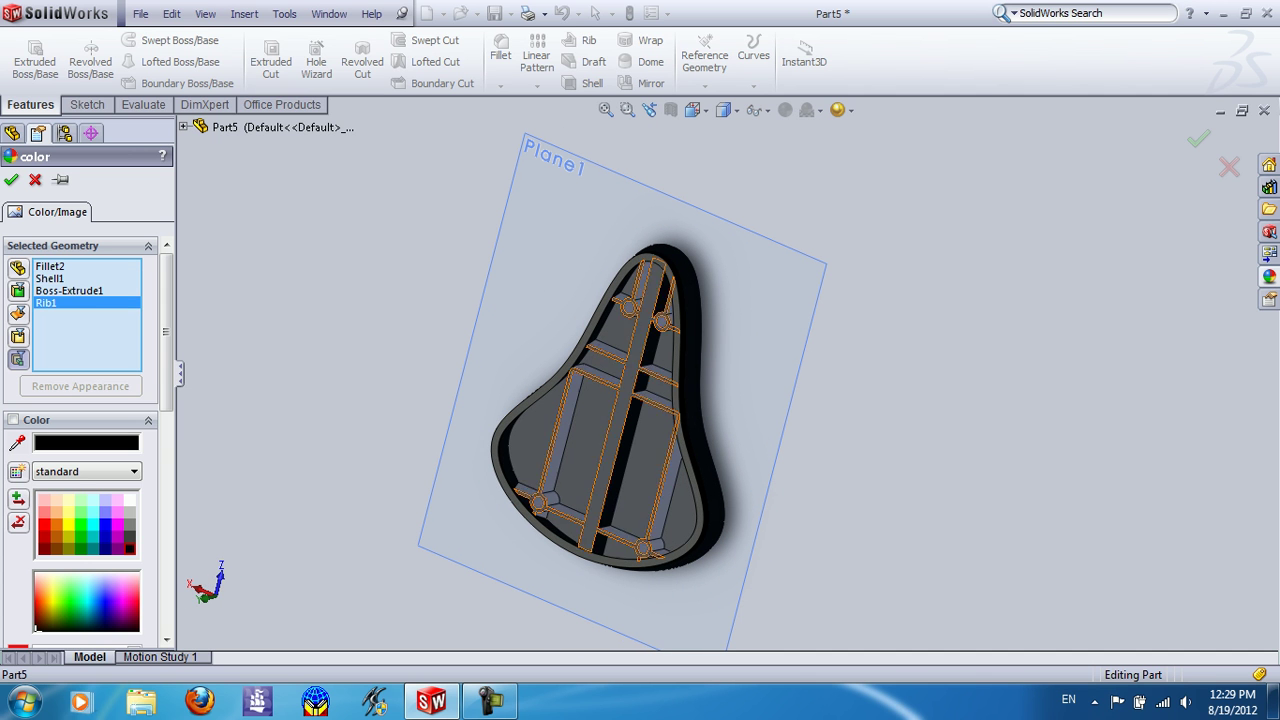
{"action": "left_click", "coordinate": [615, 400]}
{"action": "left_click", "coordinate": [660, 460]}
{"action": "mouse_move", "coordinate": [640, 400]}
{"action": "middle_mouse_down"}
{"action": "mouse_move", "coordinate": [700, 380]}
{"action": "mouse_move", "coordinate": [720, 400]}
{"action": "mouse_move", "coordinate": [900, 400]}
{"action": "middle_mouse_up"}
{"action": "key", "text": "Delete"}
{"action": "left_click", "coordinate": [11, 179]}
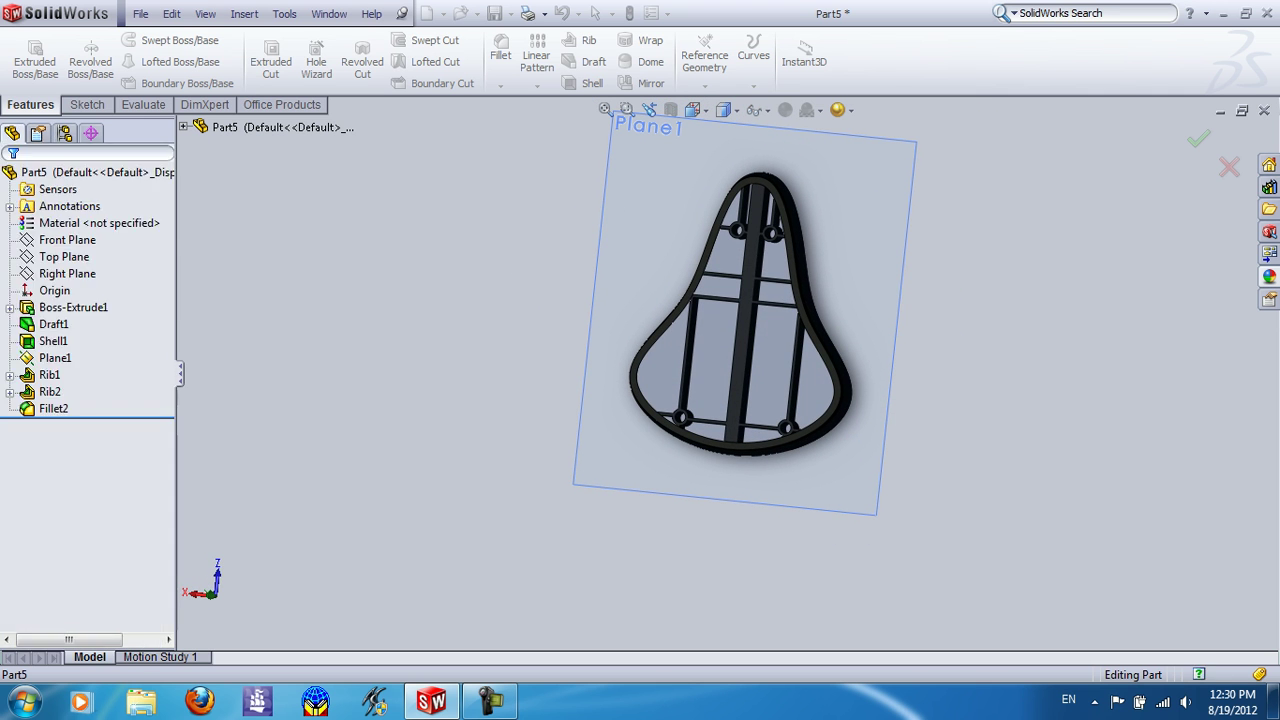
{"action": "scroll", "coordinate": [500, 292], "scroll_direction": "up", "scroll_amount": 3}
{"action": "scroll", "coordinate": [600, 320], "scroll_direction": "down", "scroll_amount": 3}
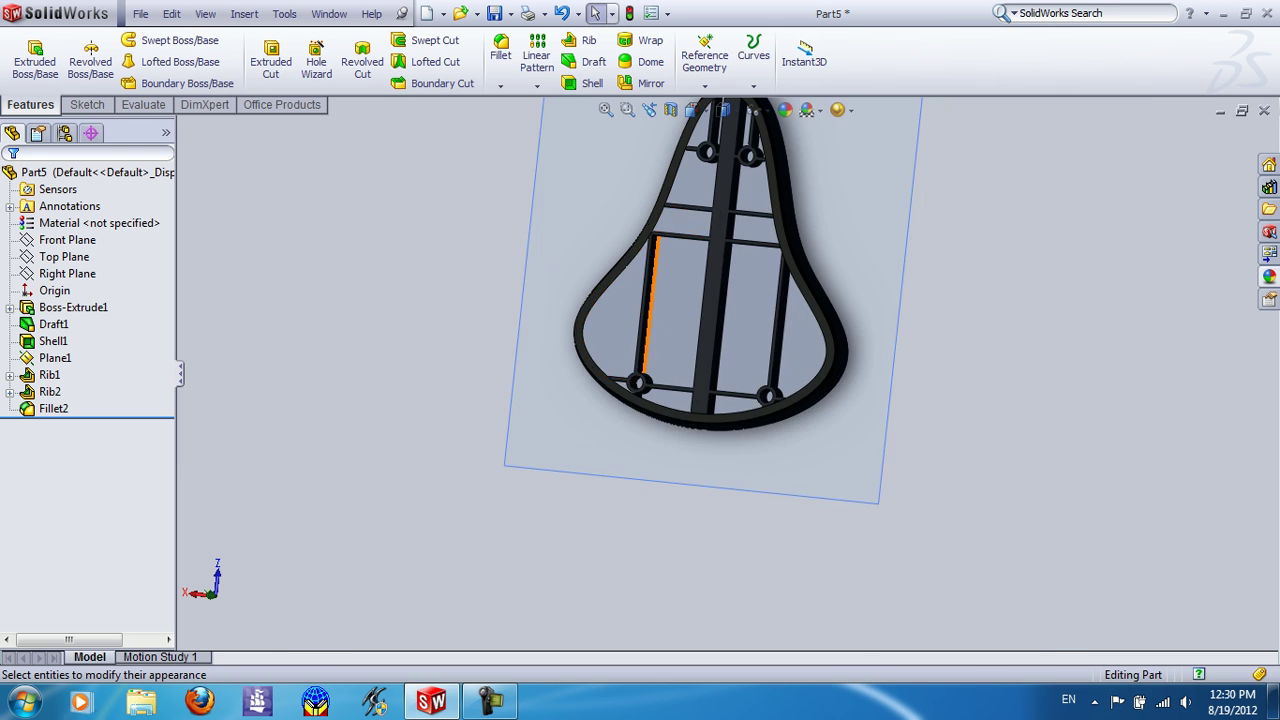
{"action": "scroll", "coordinate": [600, 320], "scroll_direction": "down", "scroll_amount": 2}
{"action": "middle_click_drag", "start_coordinate": [600, 320], "coordinate": [700, 320]}
{"action": "middle_click_drag", "start_coordinate": [700, 380], "coordinate": [620, 400]}
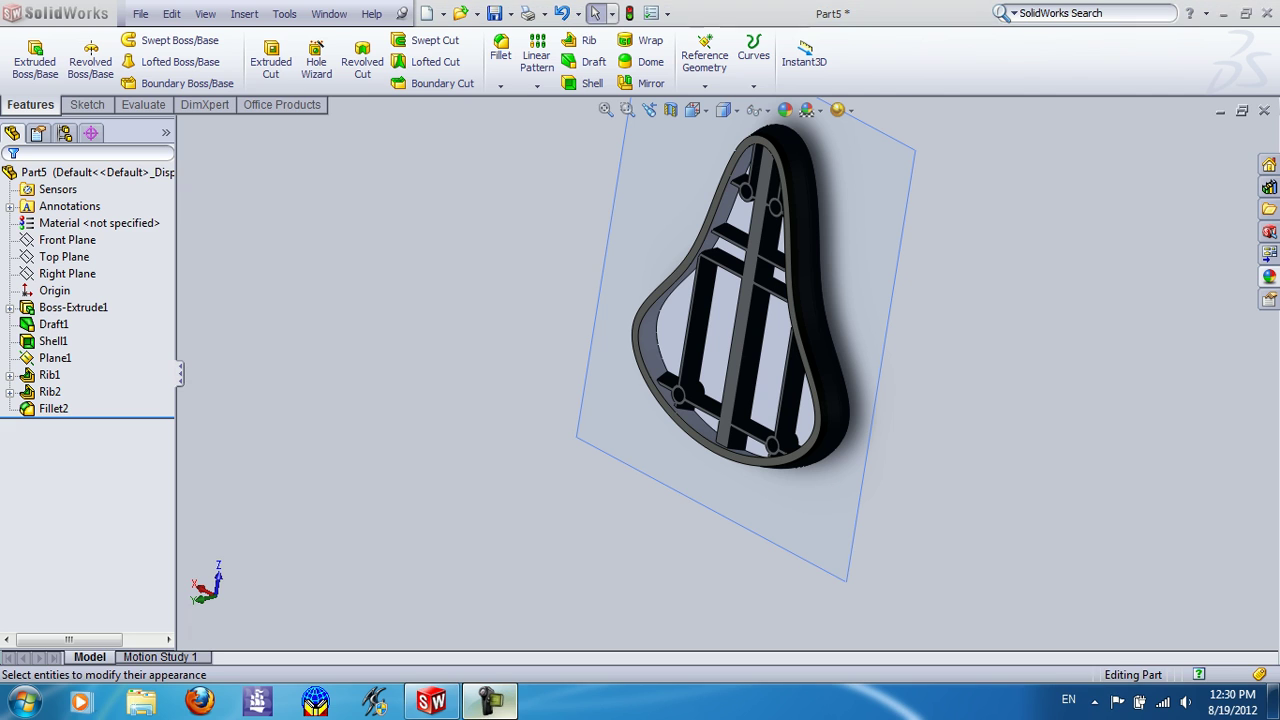